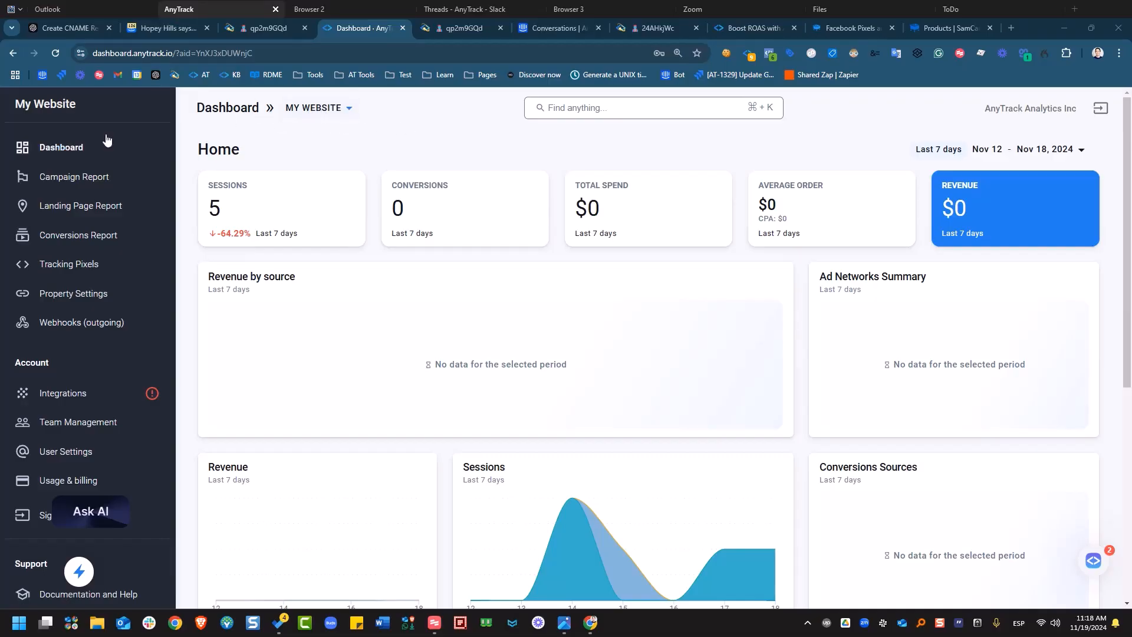
Keep My Website selected as the active AnyTrack property.
left_click(324, 119)
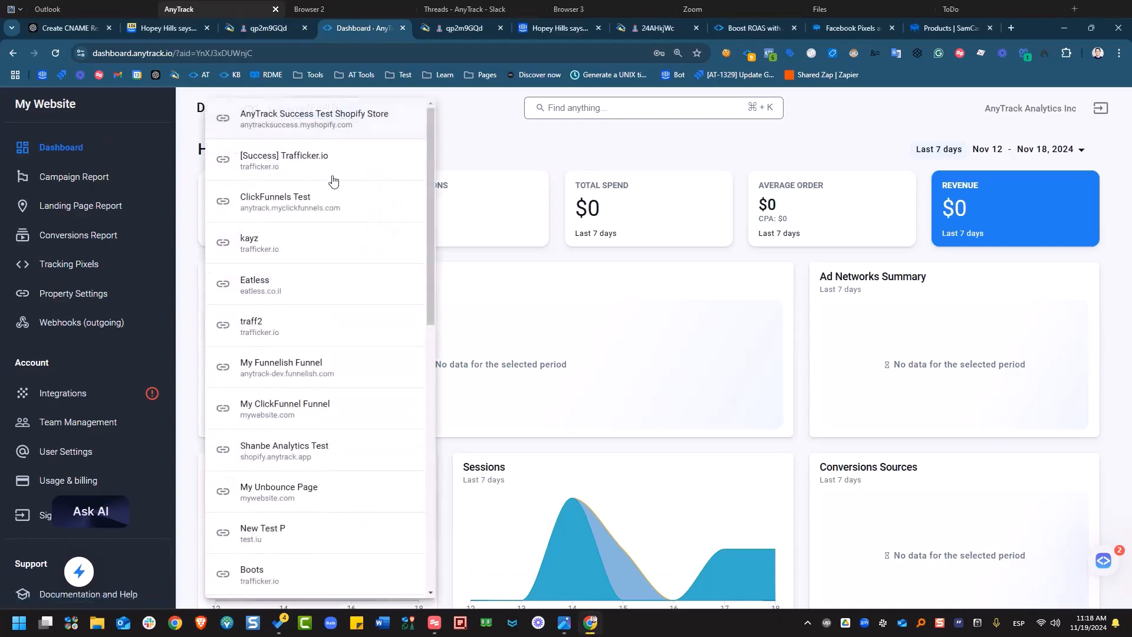
scroll(341, 182, "down", 7)
scroll(378, 411, "down", 3)
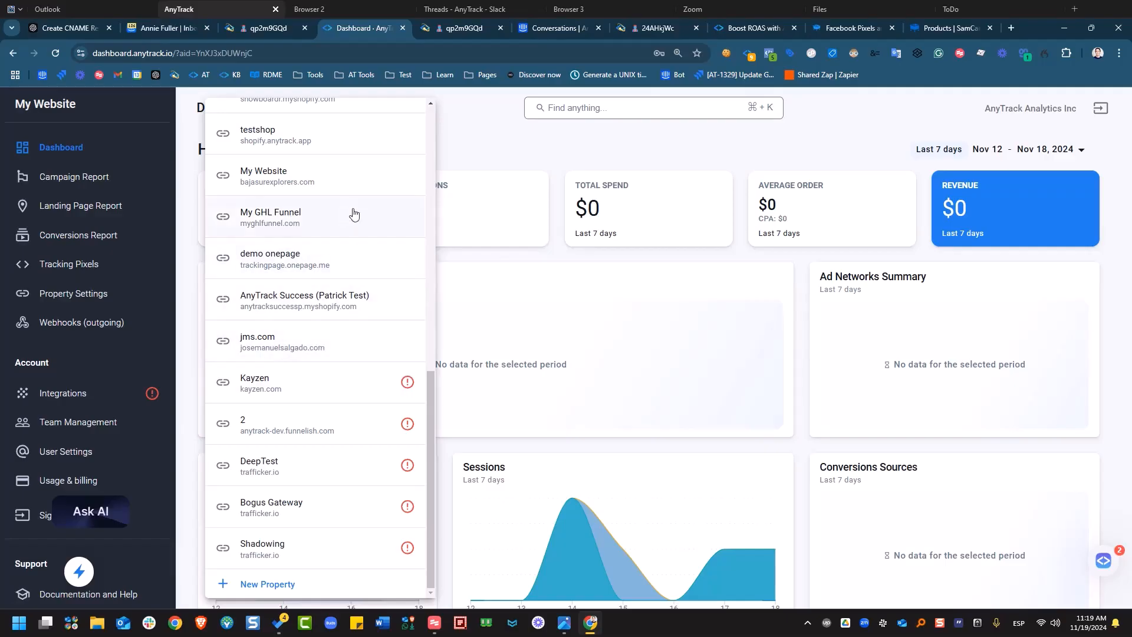
left_click(338, 174)
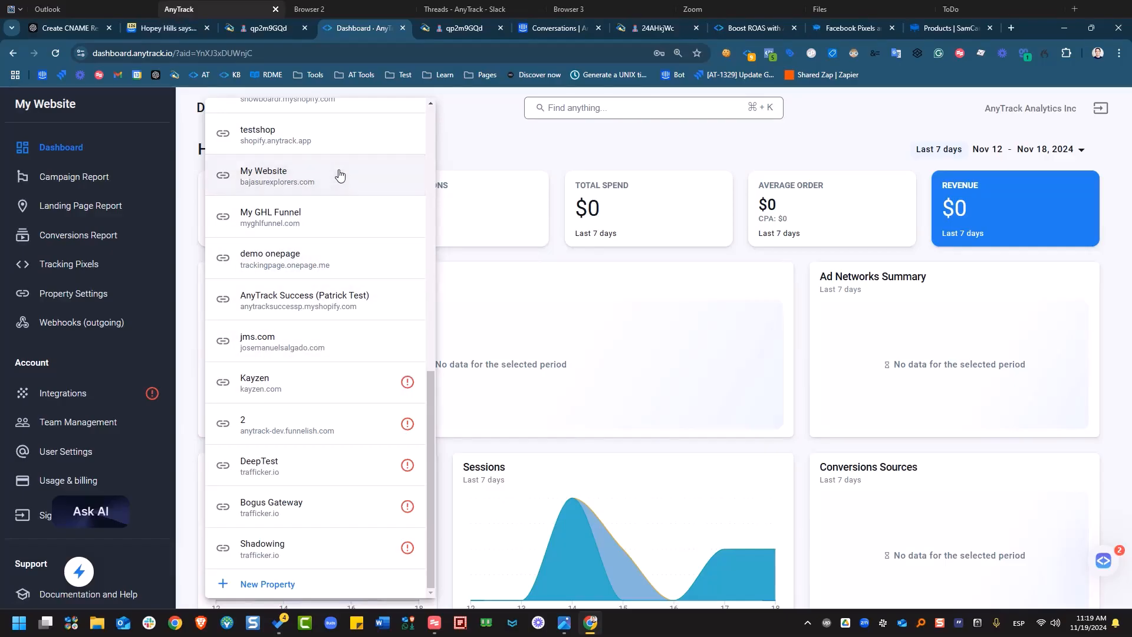
Copy My Website's tracking tag code from Property Settings and bring up SamCart's Products page.
left_click(82, 300)
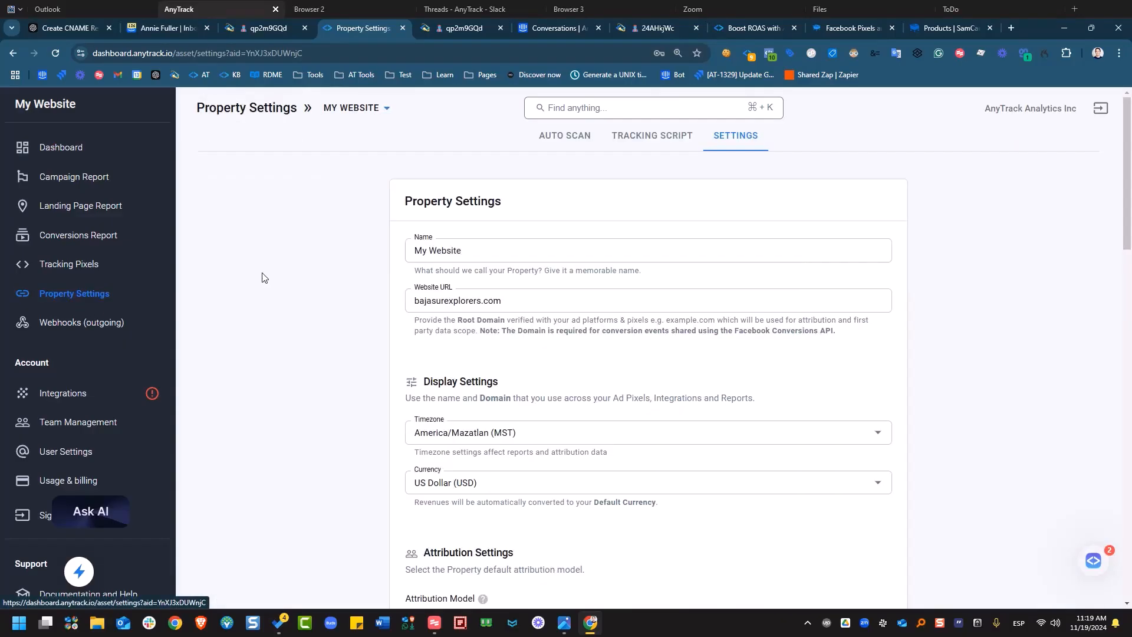
left_click(643, 147)
left_click(530, 319)
key("ctrl+c")
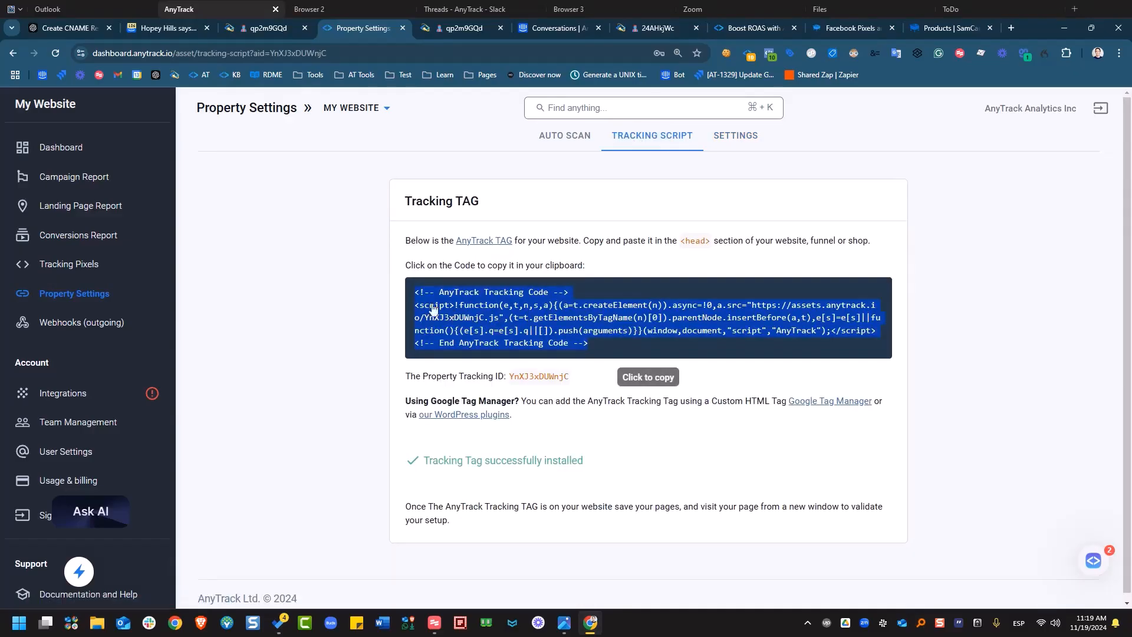
left_click(510, 317)
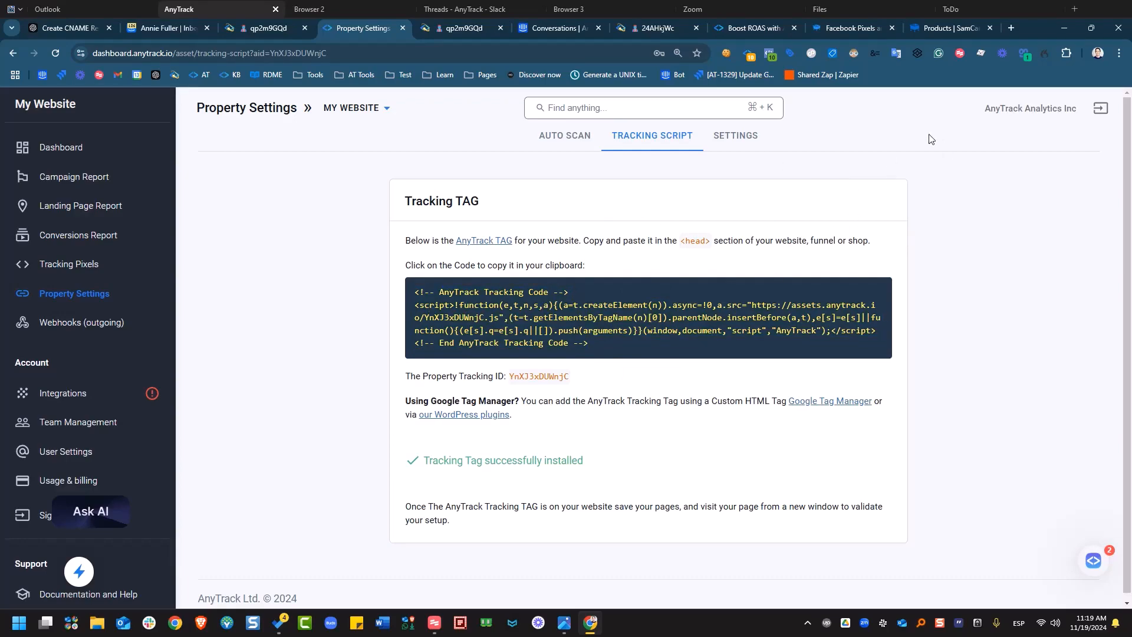
left_click(940, 30)
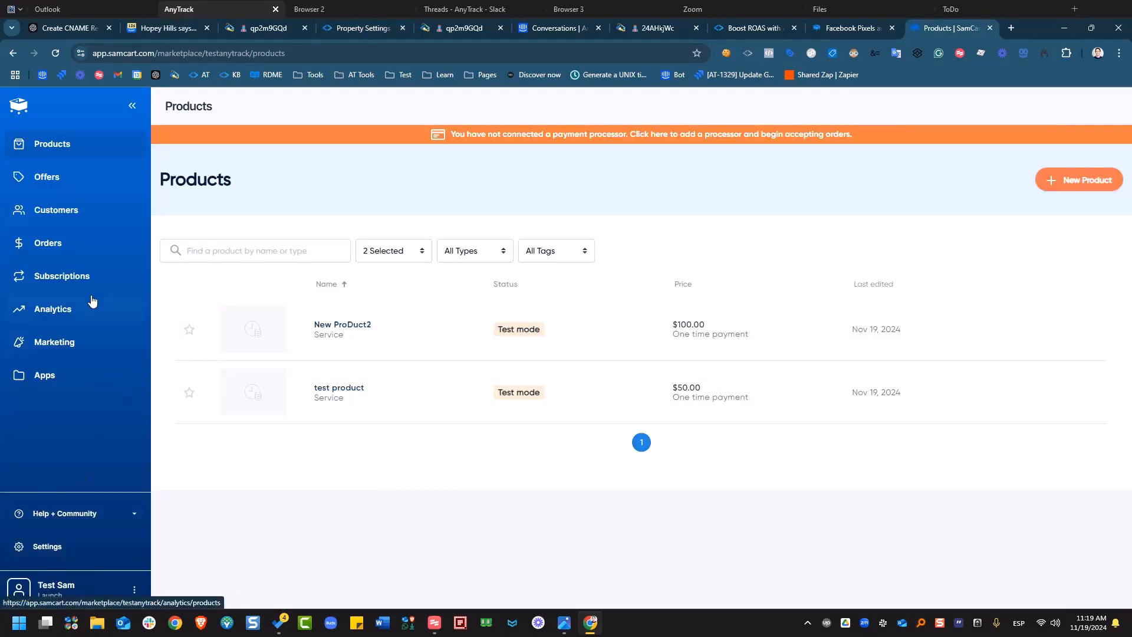
Paste the AnyTrack tracking code into SamCart's Tracking & Pixels header scripts field.
left_click(65, 547)
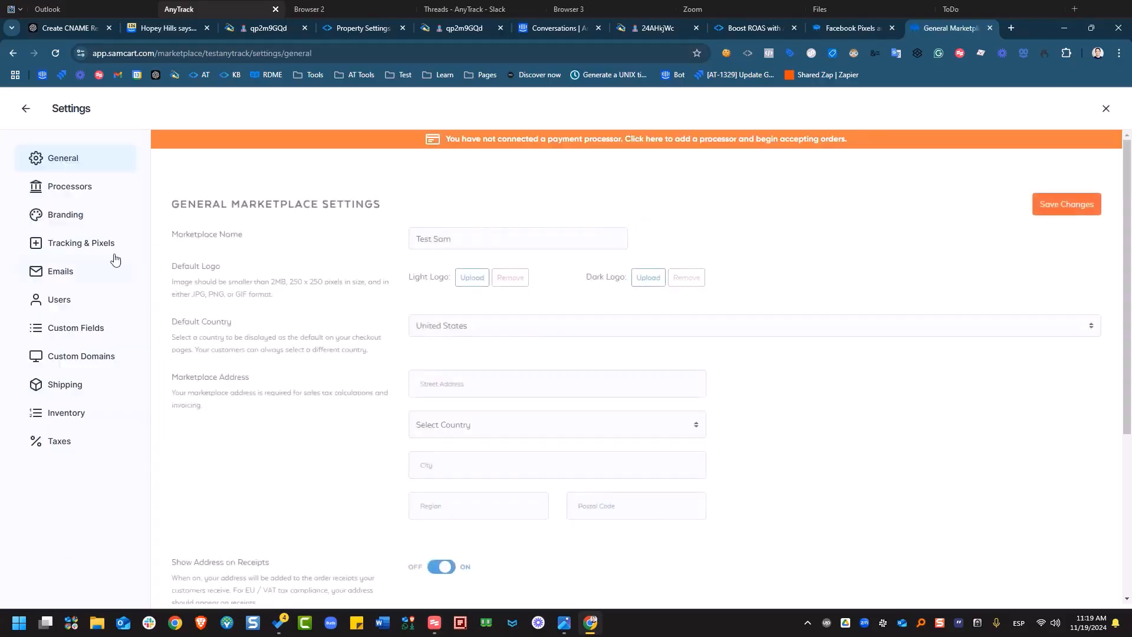
left_click(90, 247)
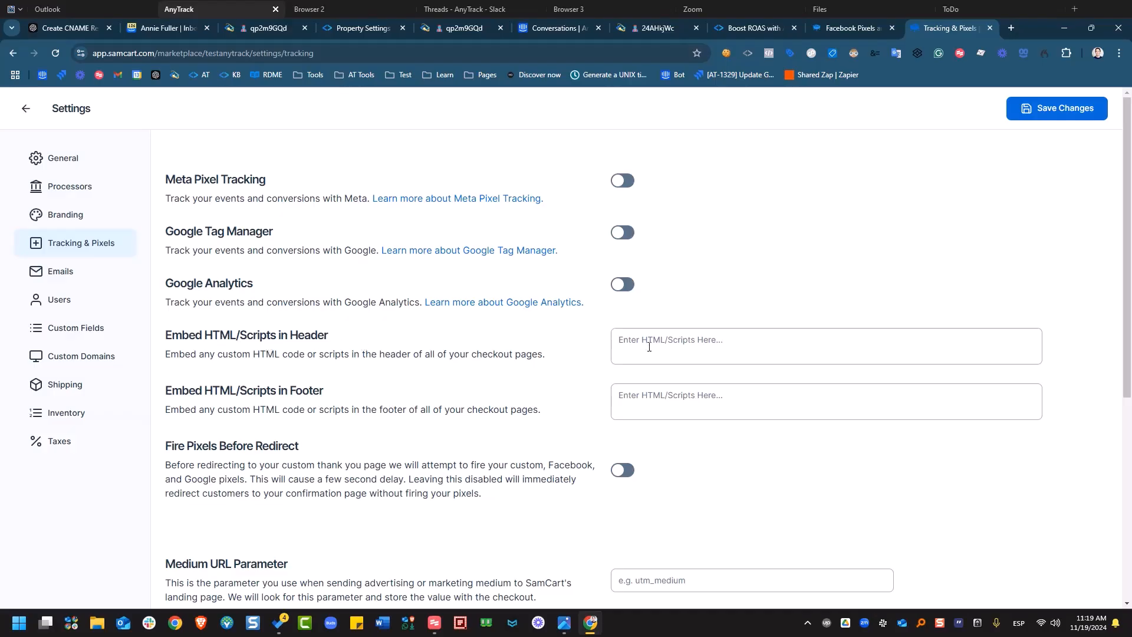
left_click(684, 341)
right_click(683, 341)
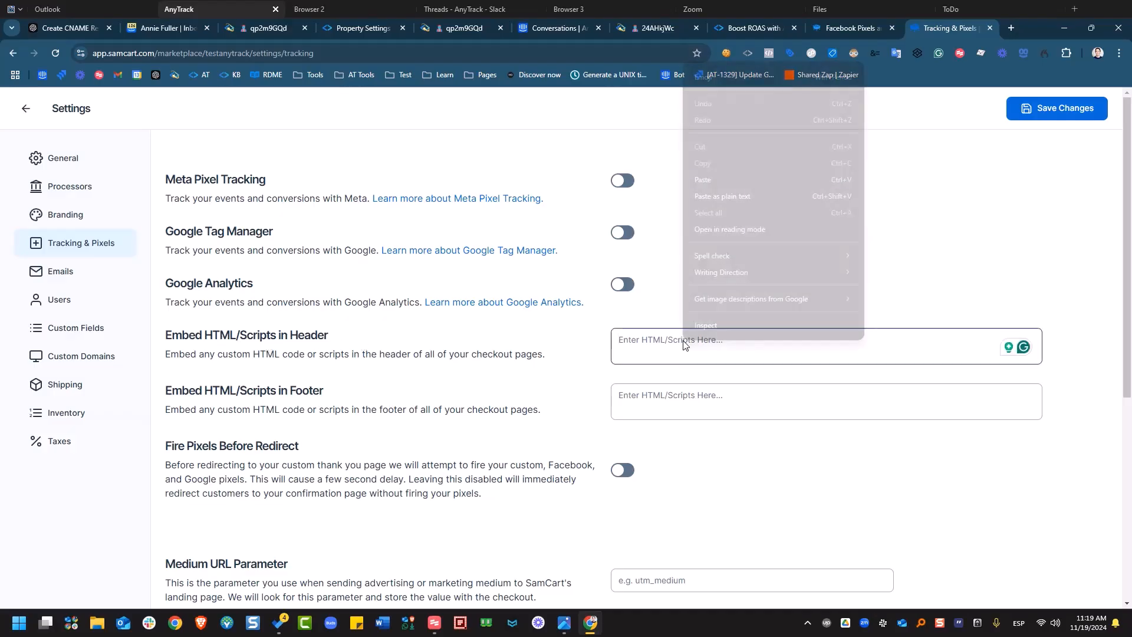
left_click(732, 179)
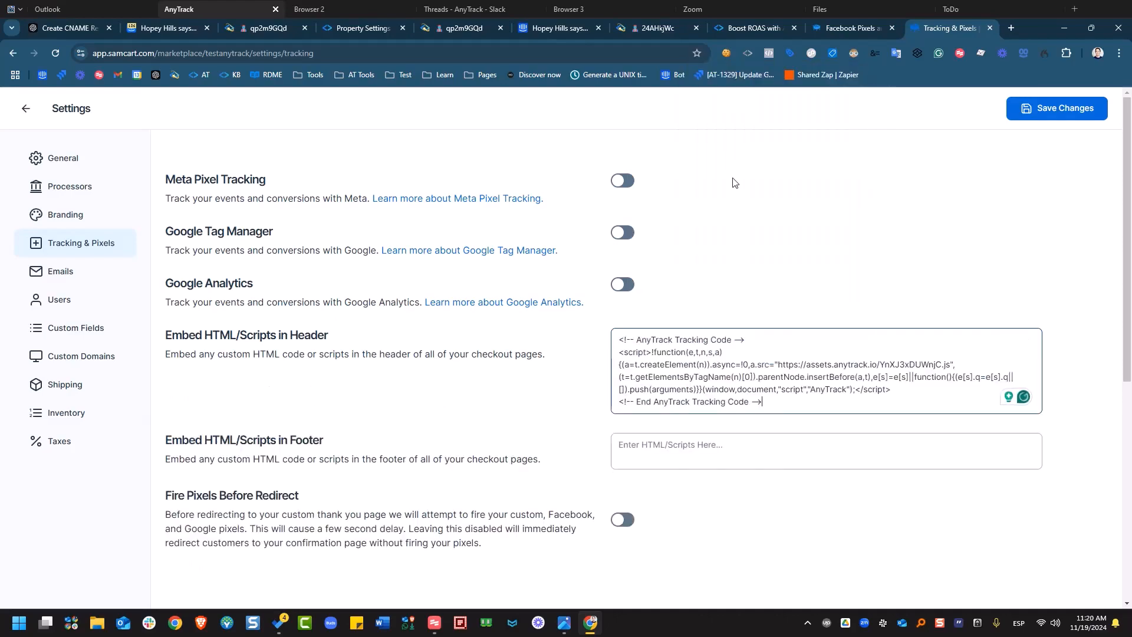
Save the tracking settings and go back to the Products list.
left_click(1041, 115)
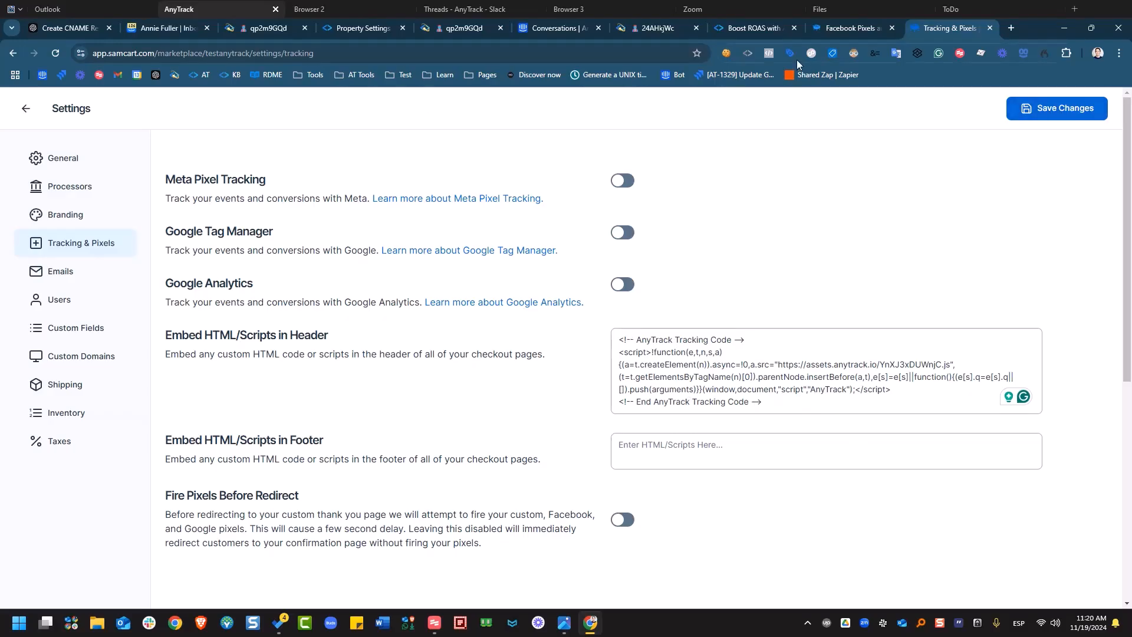
left_click(1031, 105)
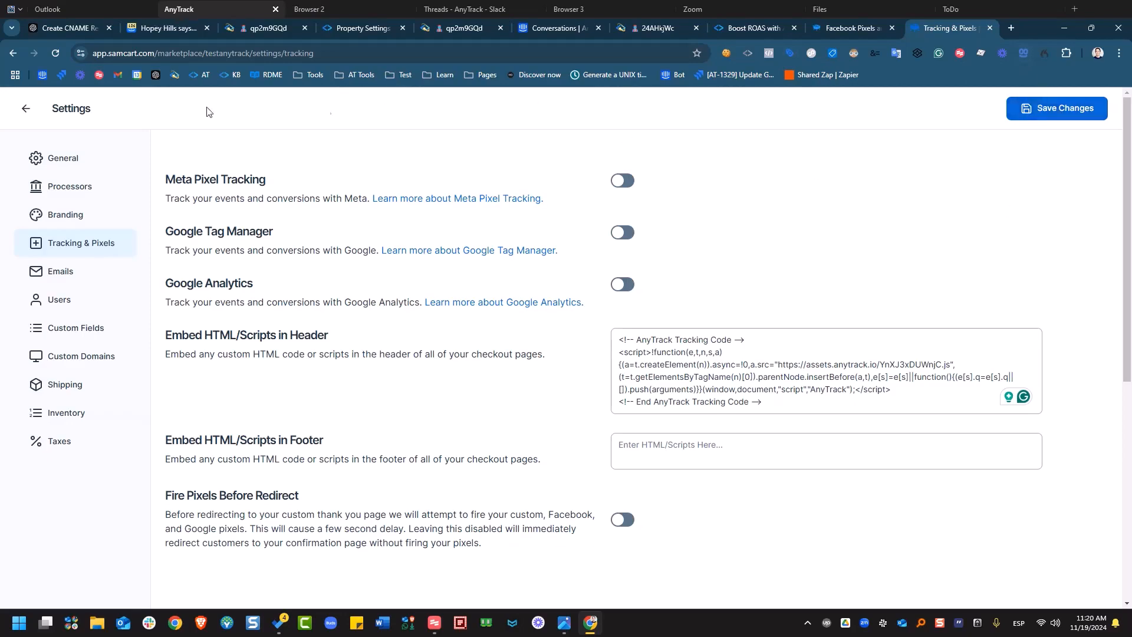
left_click(18, 110)
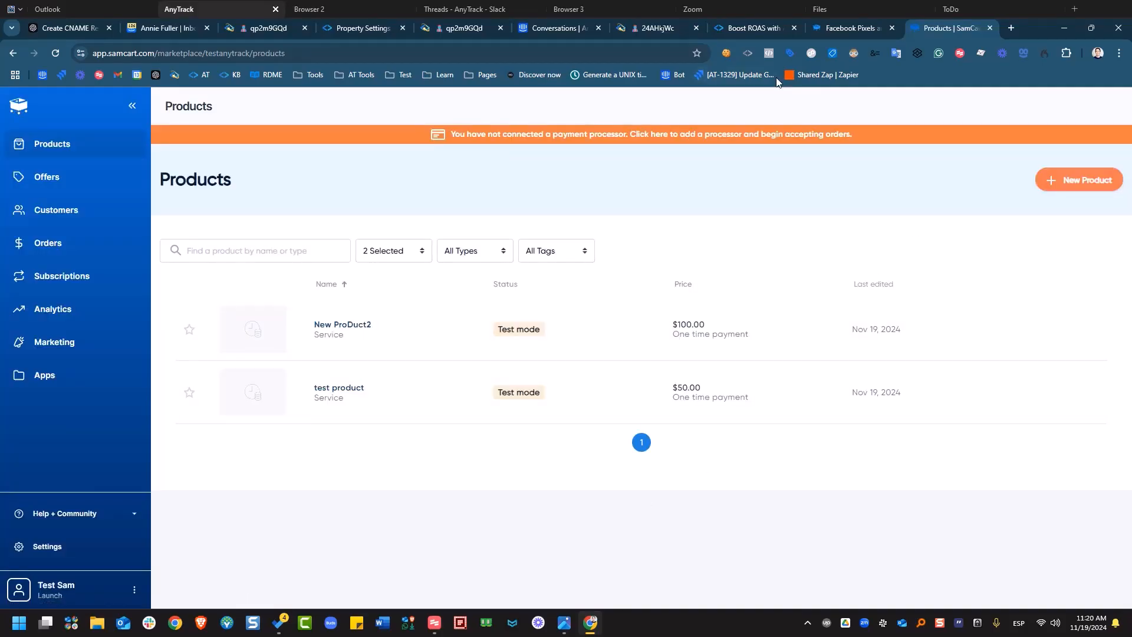
Return to AnyTrack and open the Add Integration catalog.
left_click(763, 27)
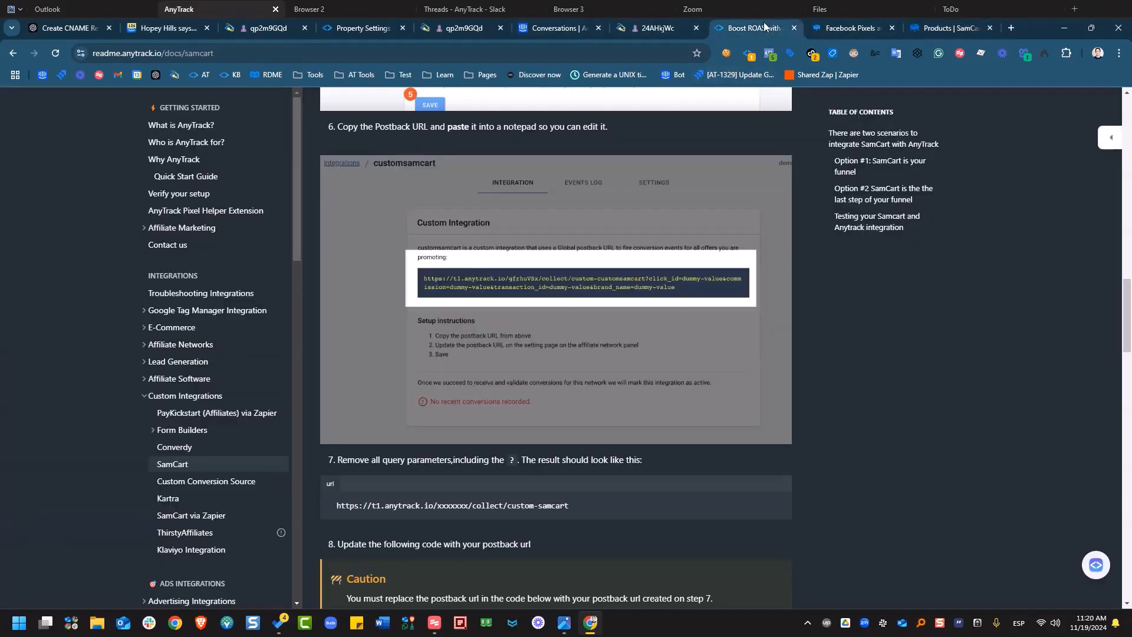
left_click(329, 29)
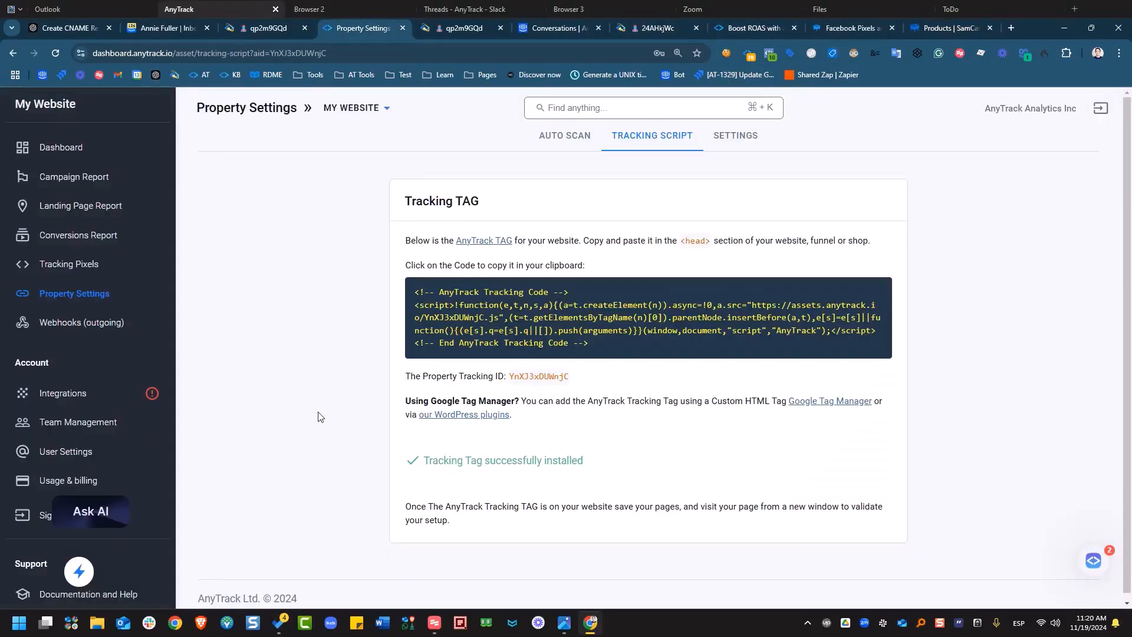
left_click(87, 401)
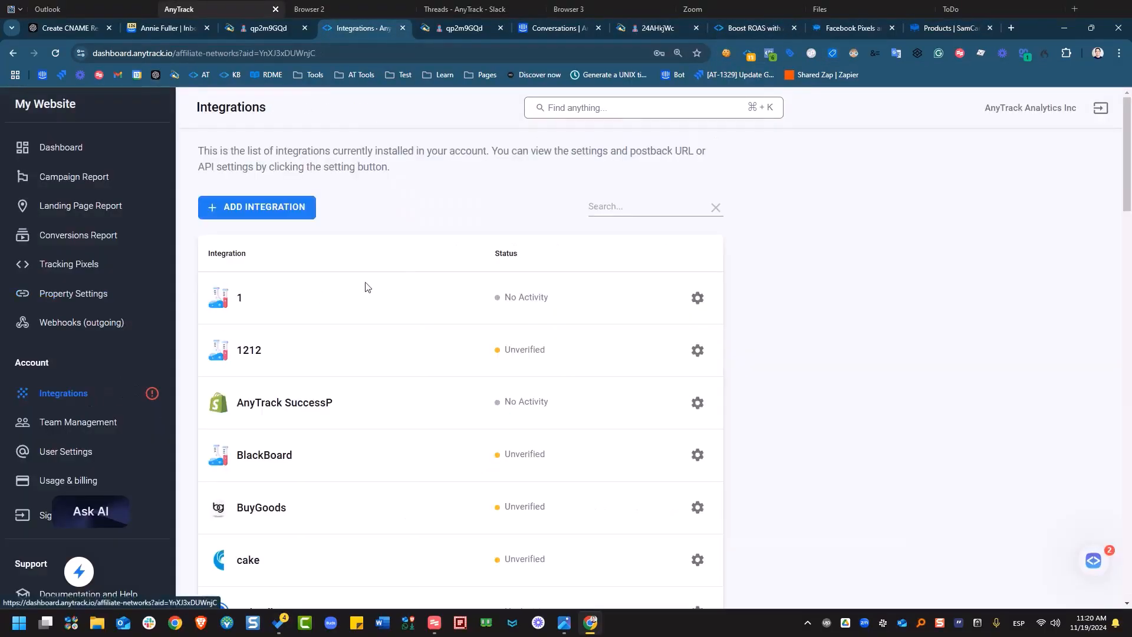
left_click(261, 211)
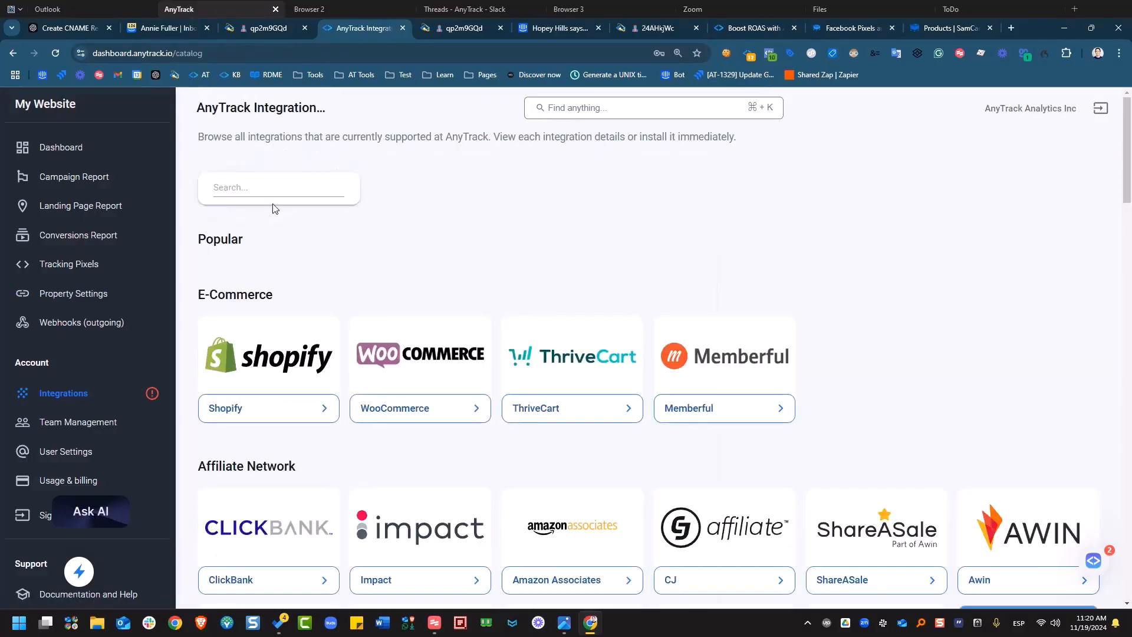
Search the integrations catalog for 'custom'.
scroll(419, 434, "down", 1)
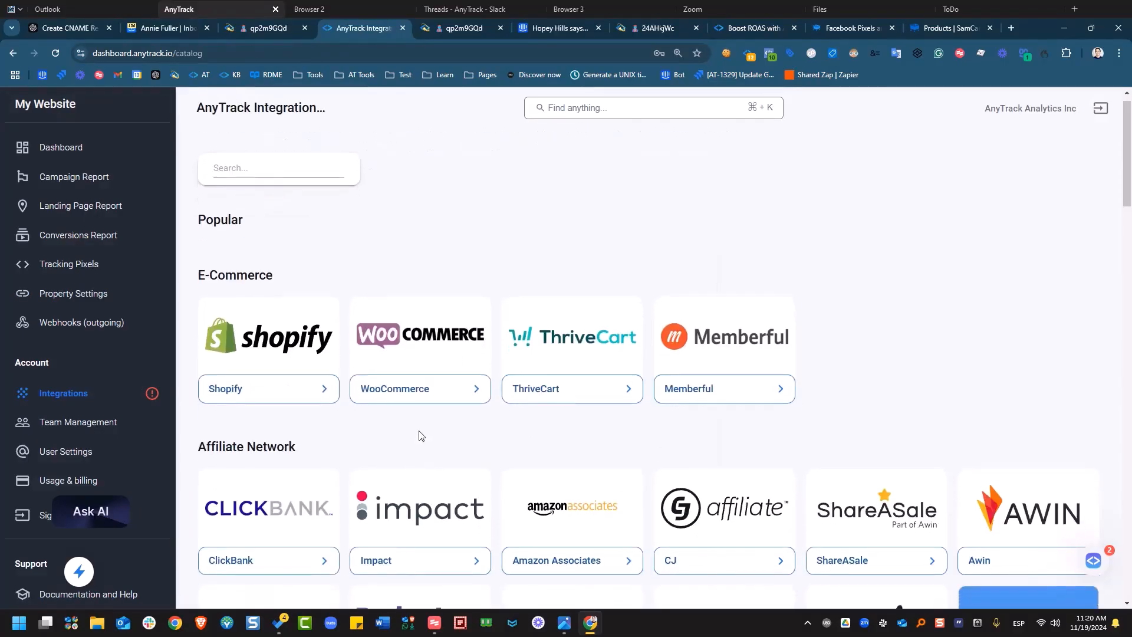
scroll(776, 375, "down", 3)
scroll(776, 374, "up", 3)
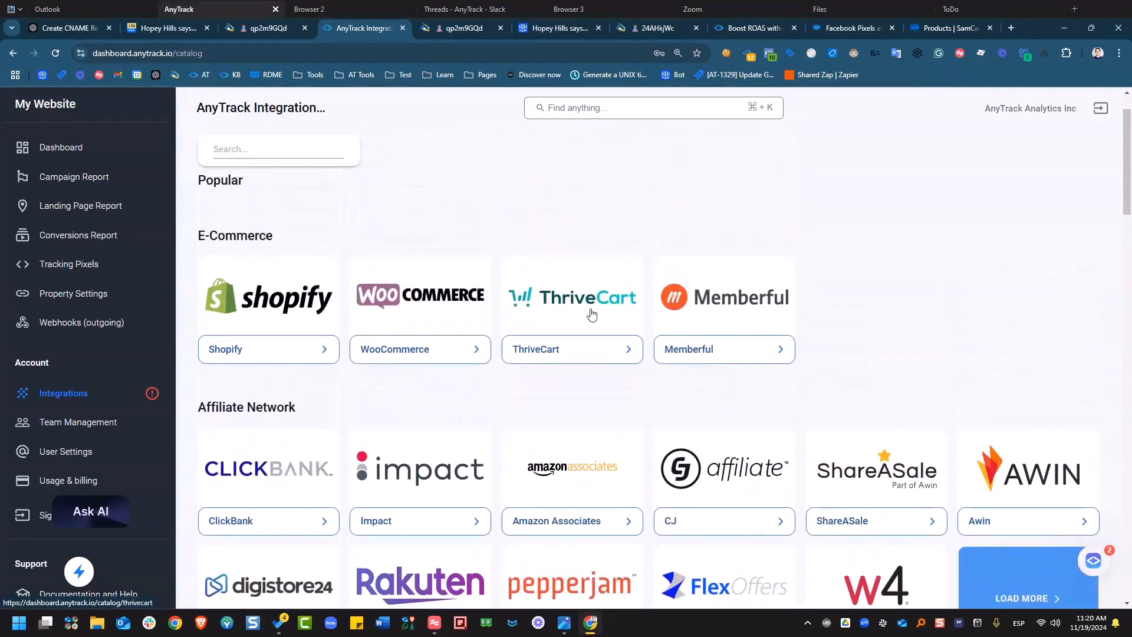
scroll(409, 256, "up", 1)
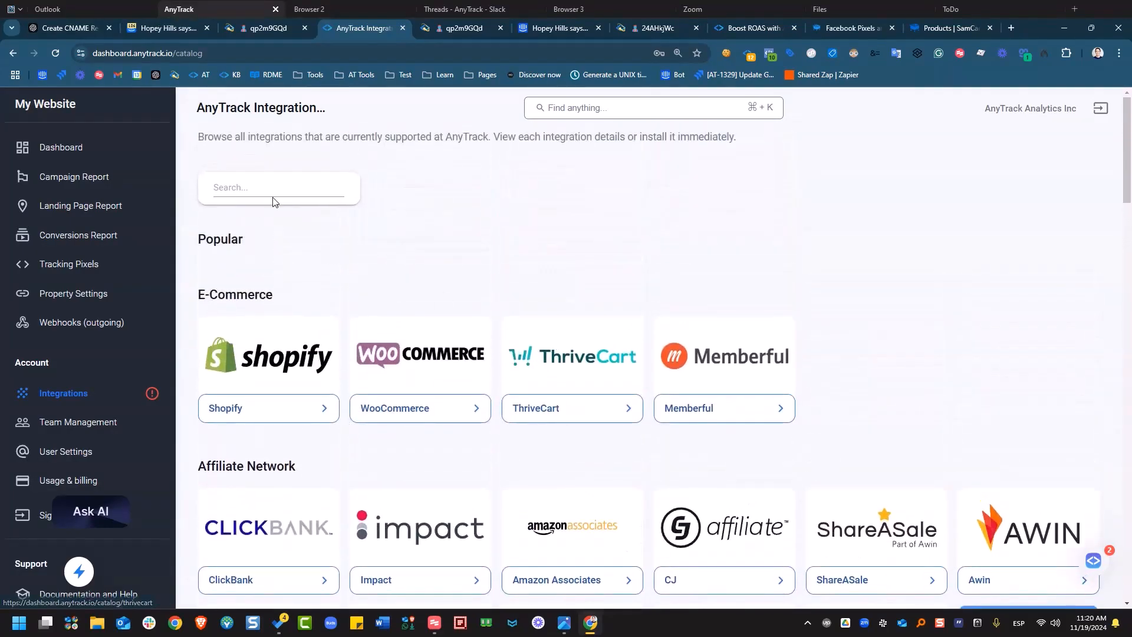
left_click(294, 183)
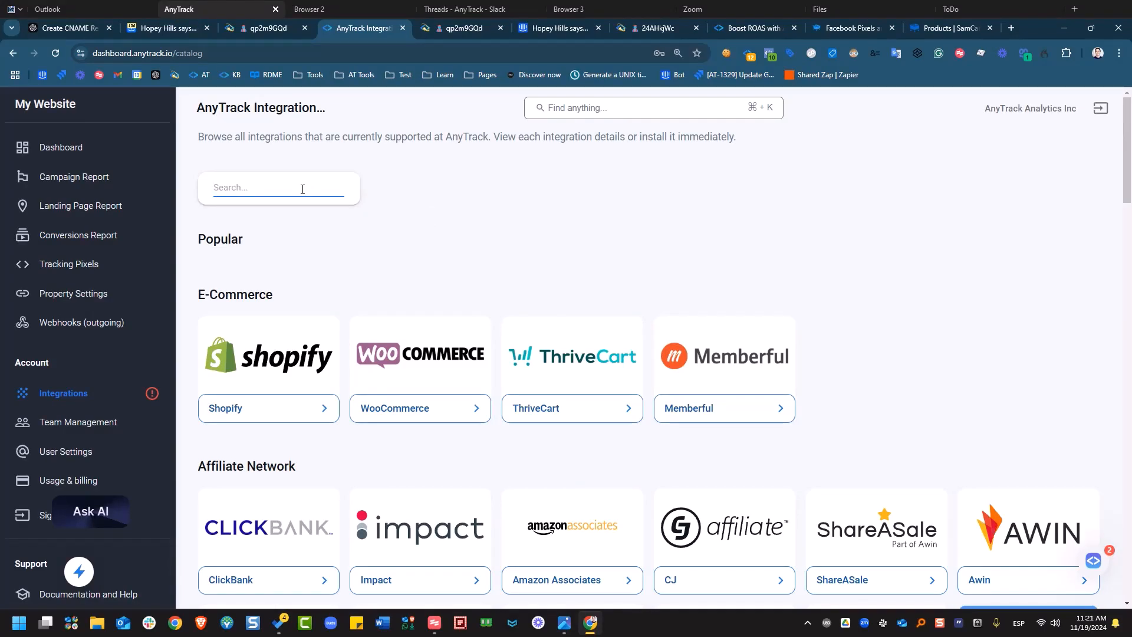
type("custom")
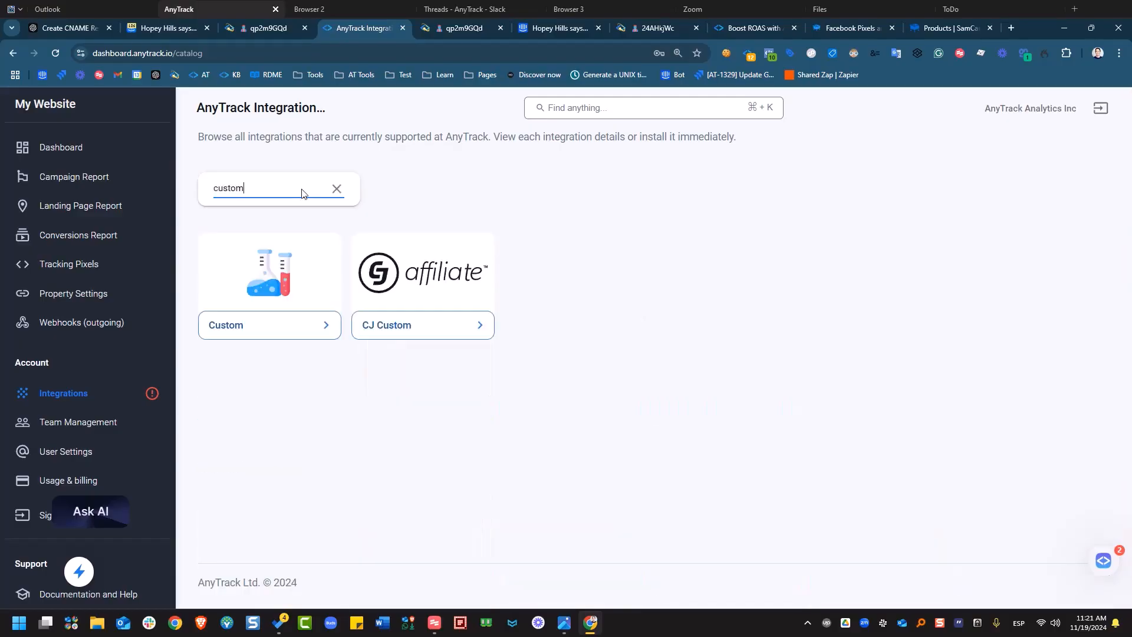
Open the Custom integration and start installing it.
key("Return")
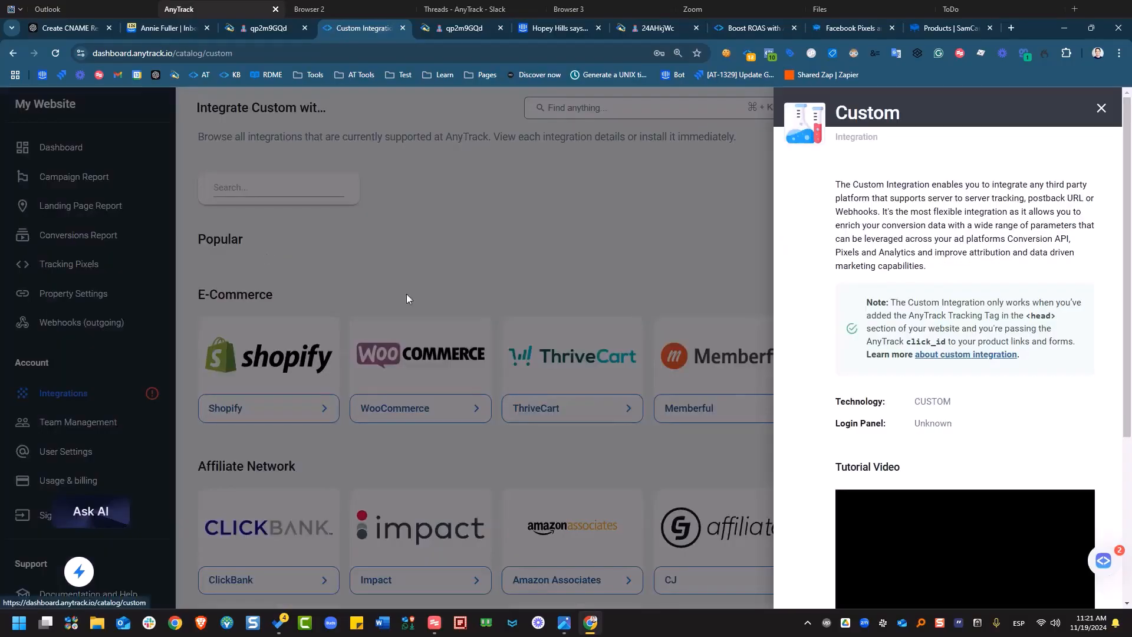
scroll(877, 293, "down", 4)
left_click(1007, 449)
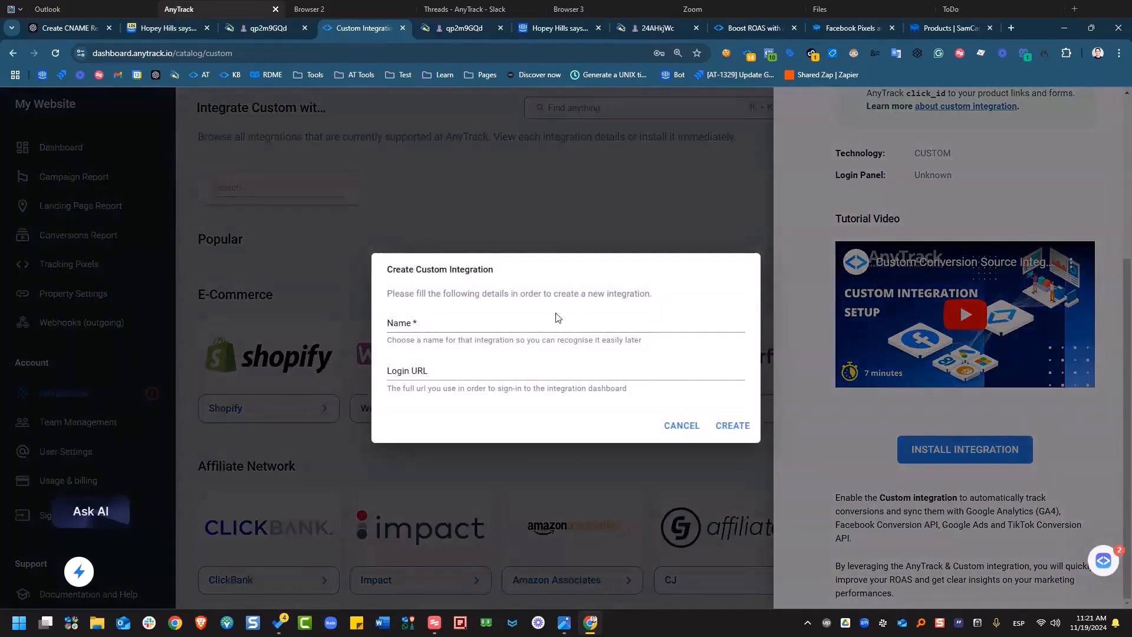
Name the new custom integration 'samcart 2025'.
left_click(569, 328)
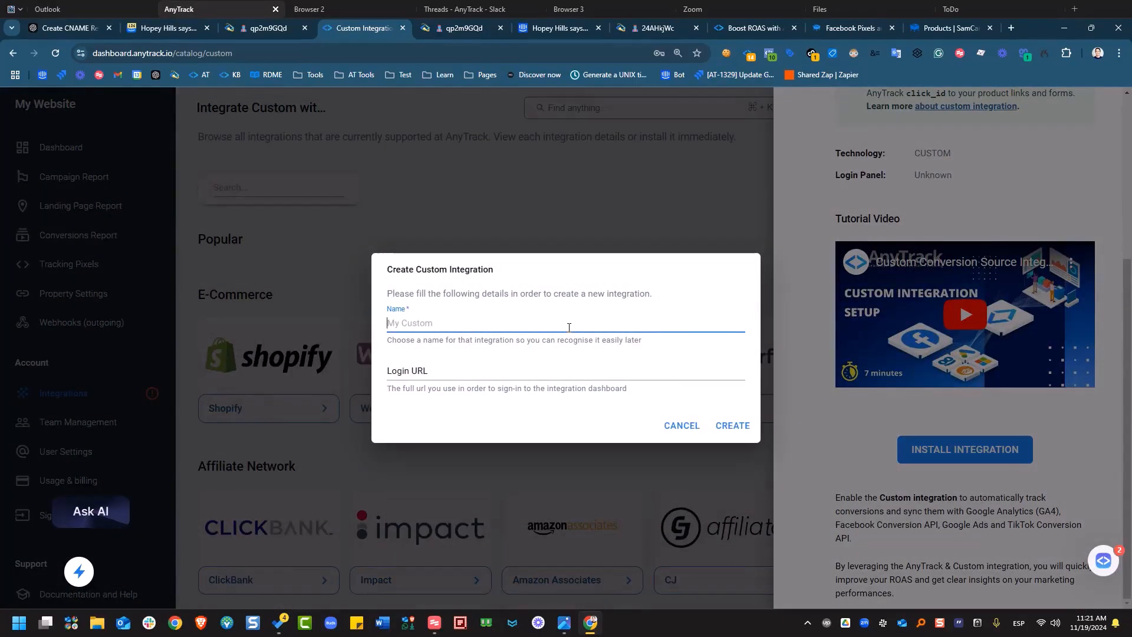
type("SAmcart")
key("Caps_Lock")
key("BackSpace")
key("BackSpace")
key("BackSpace")
key("BackSpace")
key("BackSpace")
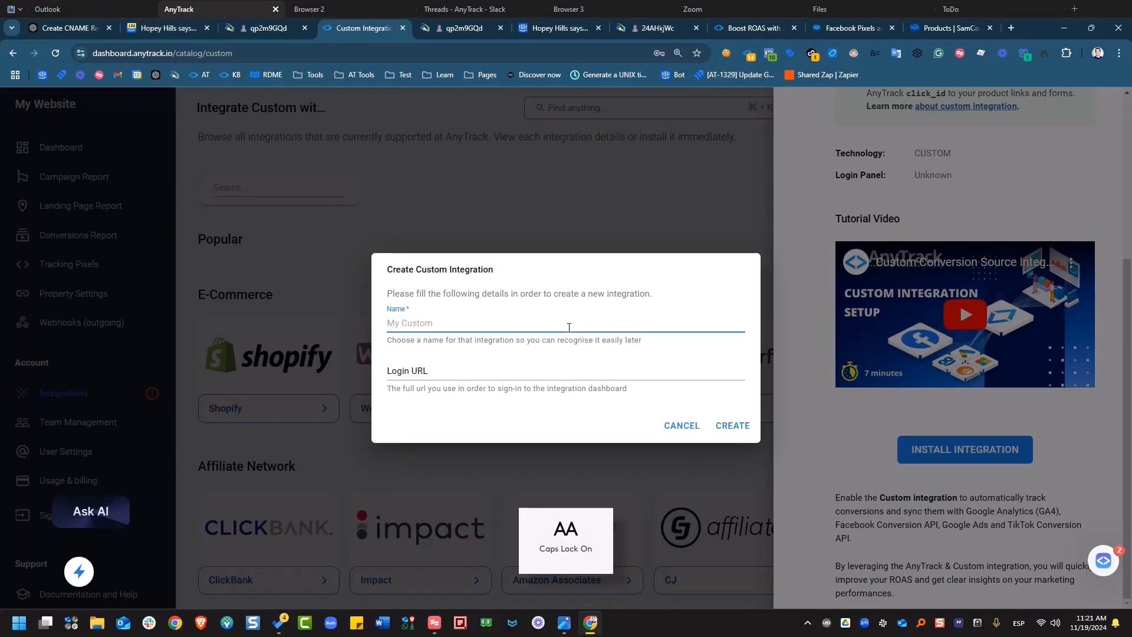
type("a")
key("BackSpace")
type("SAM")
key("BackSpace")
key("BackSpace")
key("BackSpace")
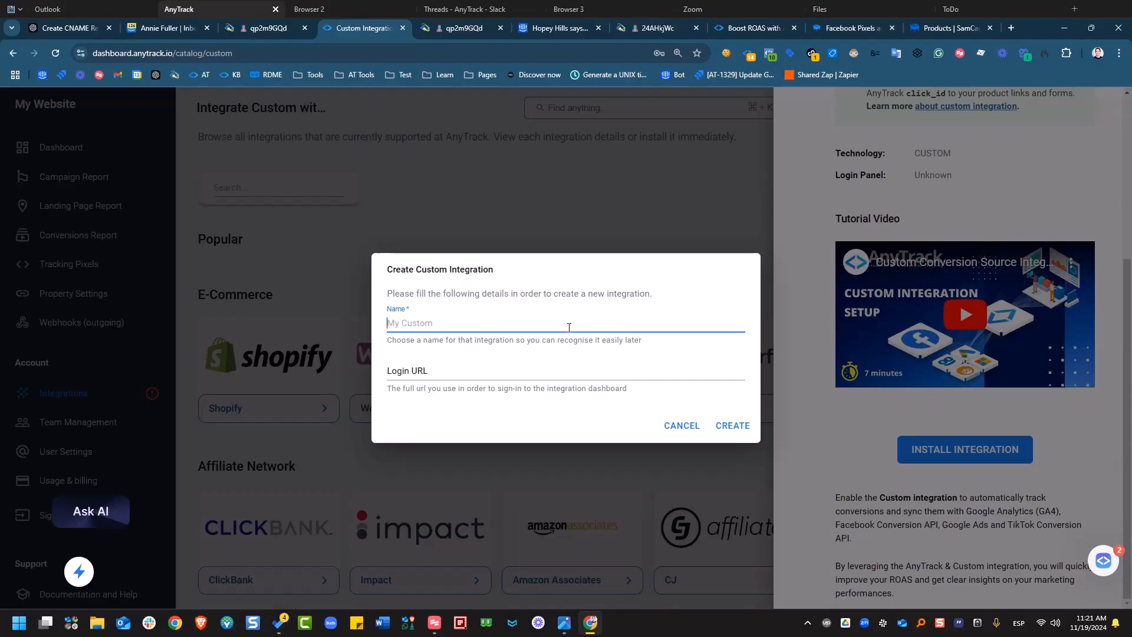
key("Caps_Lock")
type("samcart 202")
type("5")
Set the login URL to samcart.com/dash and create the integration.
left_click(462, 370)
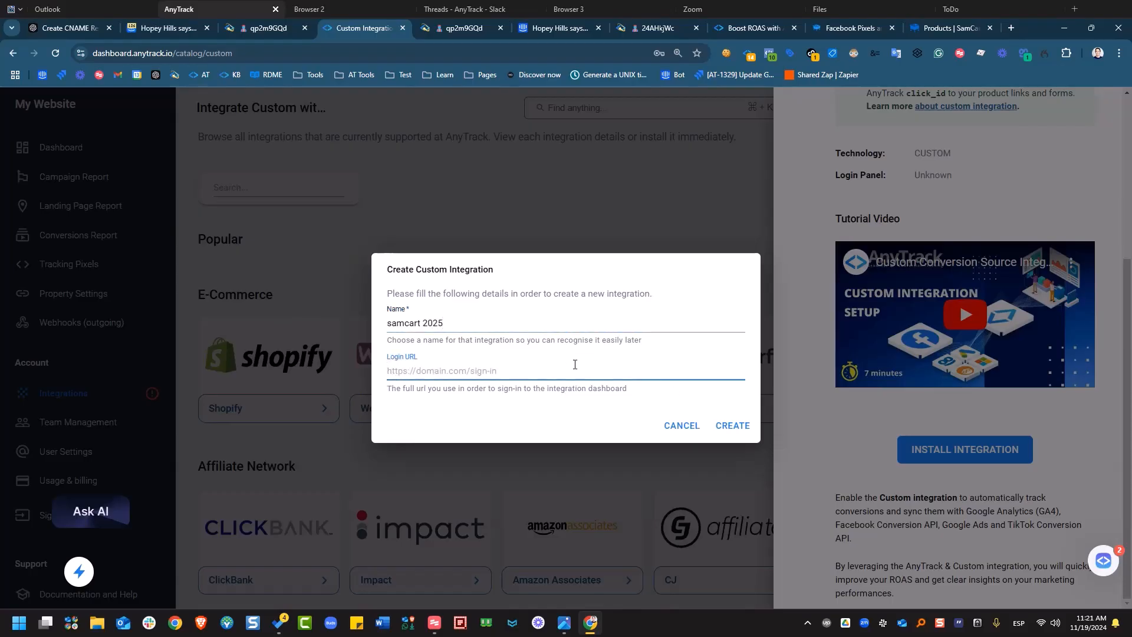
type("samcart.com")
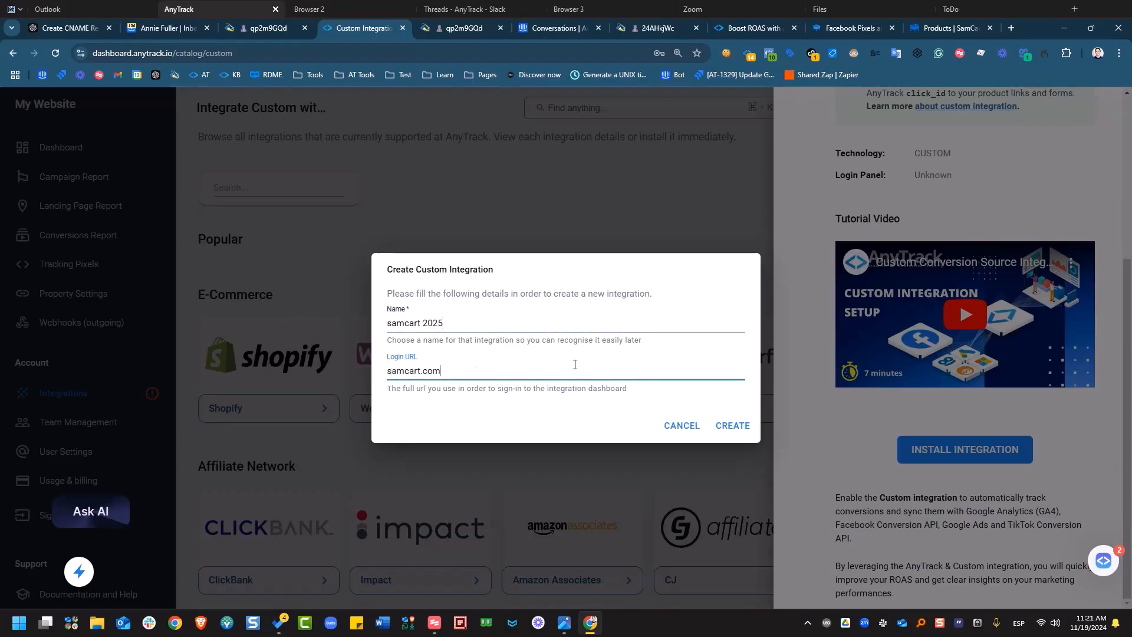
type("/dashboard")
left_click(729, 437)
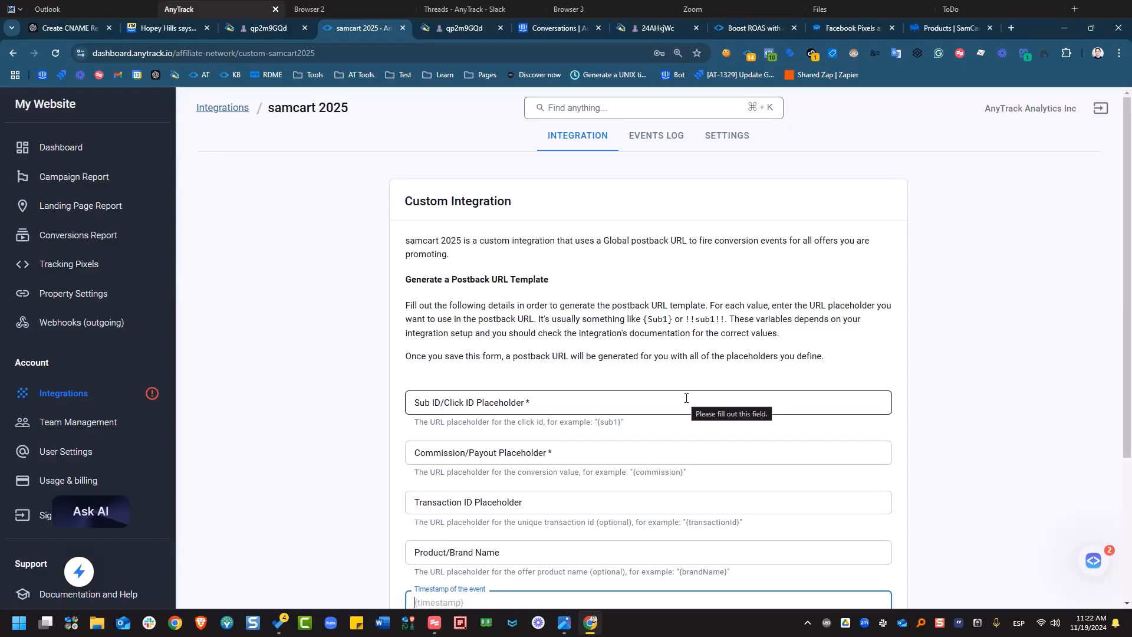
Look over the SamCart page and the AnyTrack and pixel help tabs, then return to the samcart 2025 form.
left_click(924, 28)
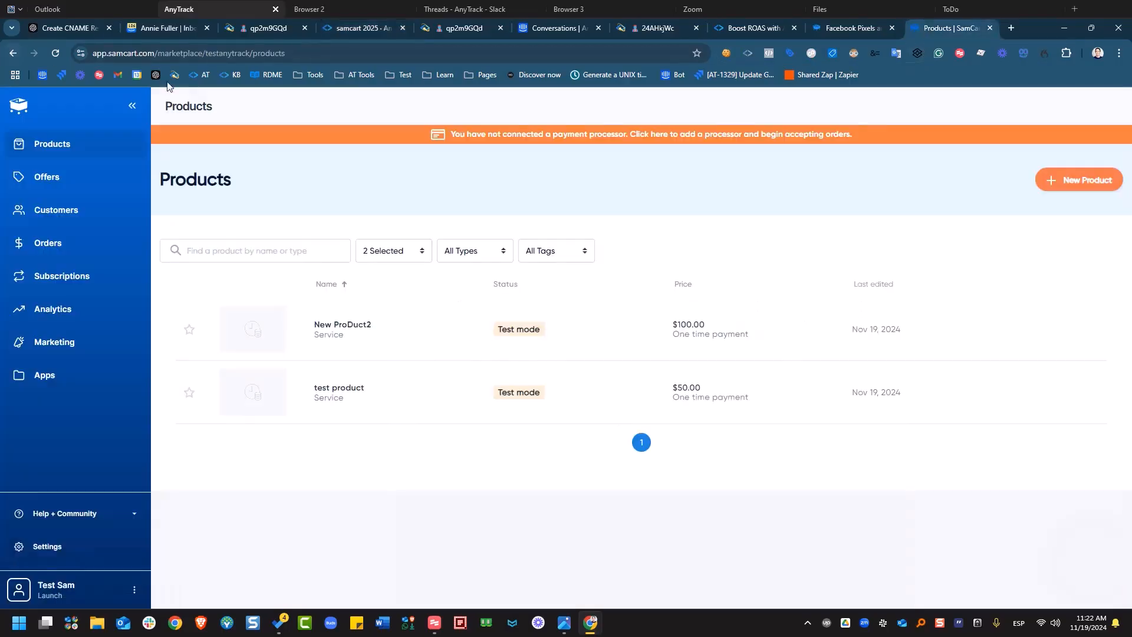
left_click(154, 55)
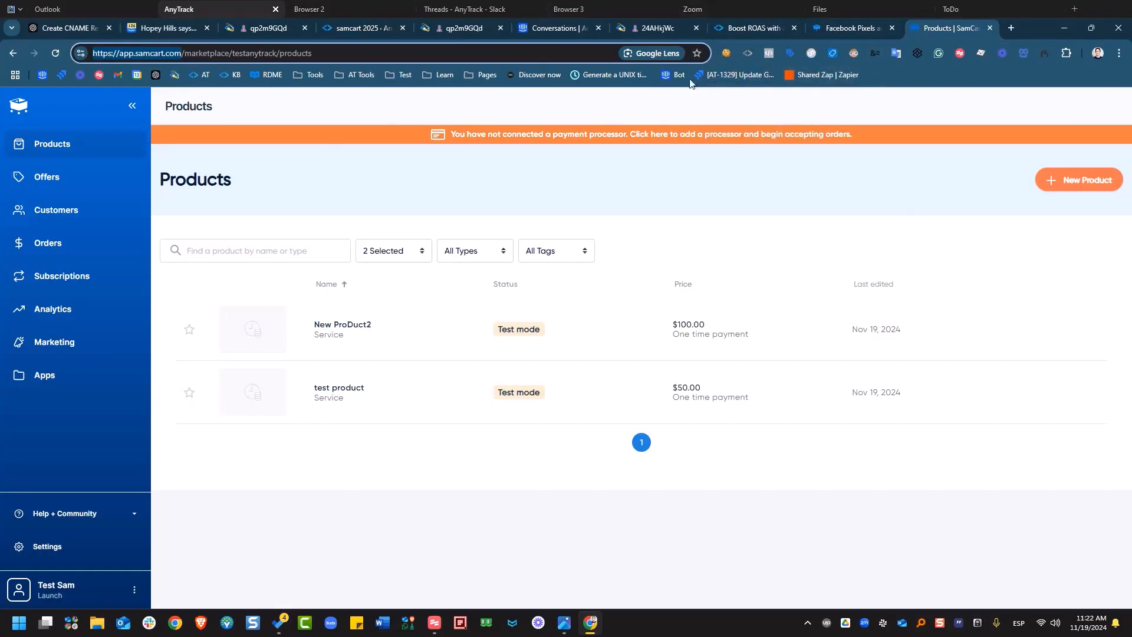
left_click(740, 36)
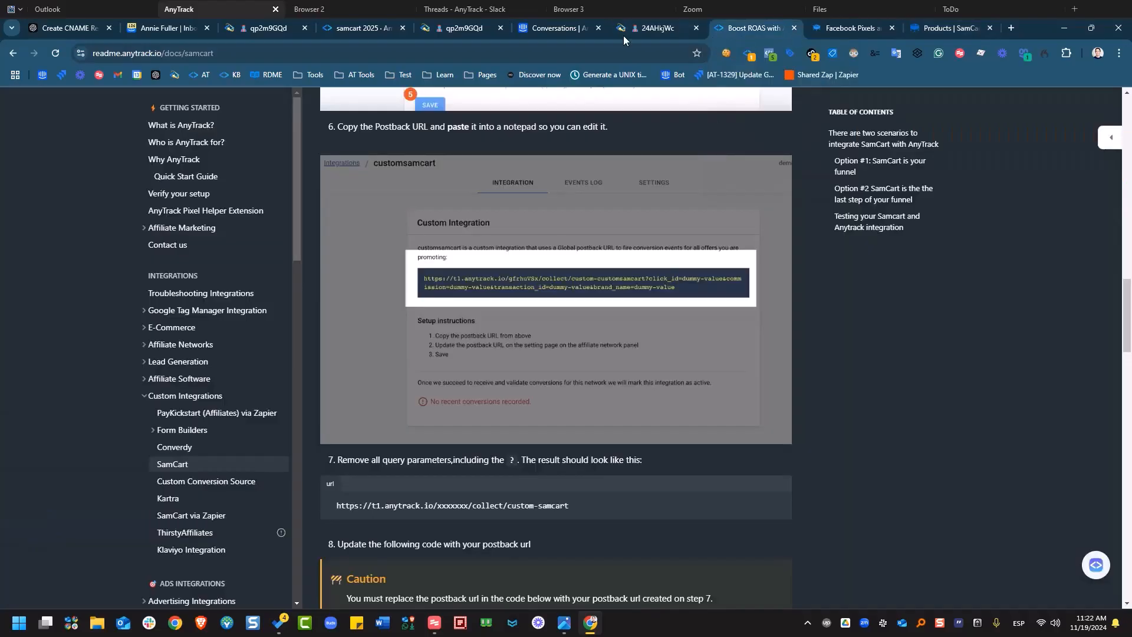
left_click(839, 27)
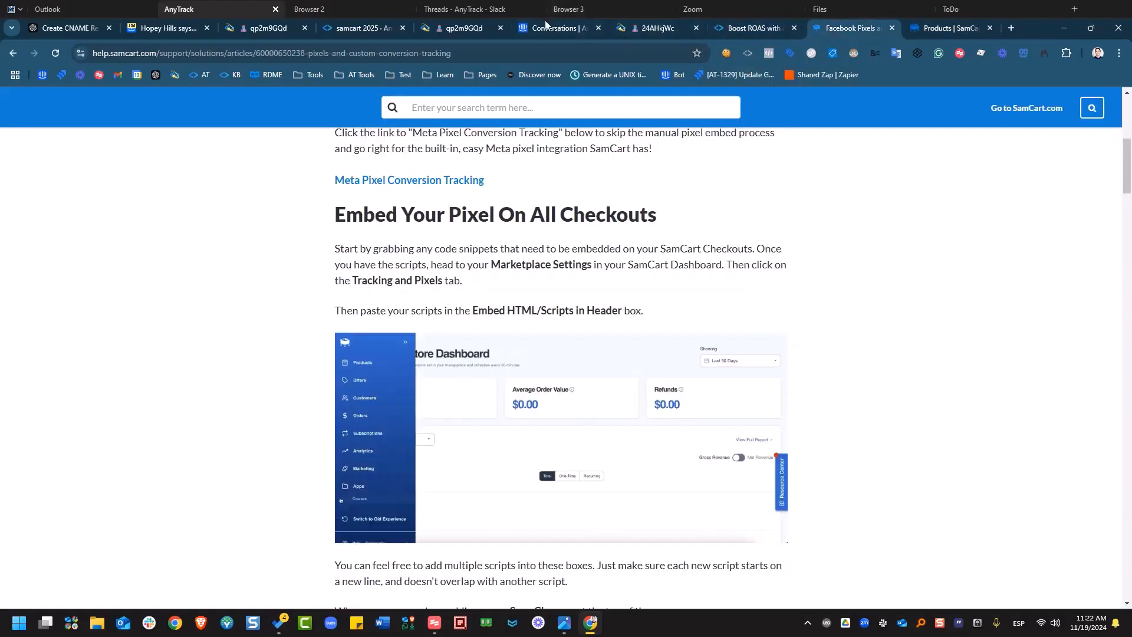
left_click(353, 30)
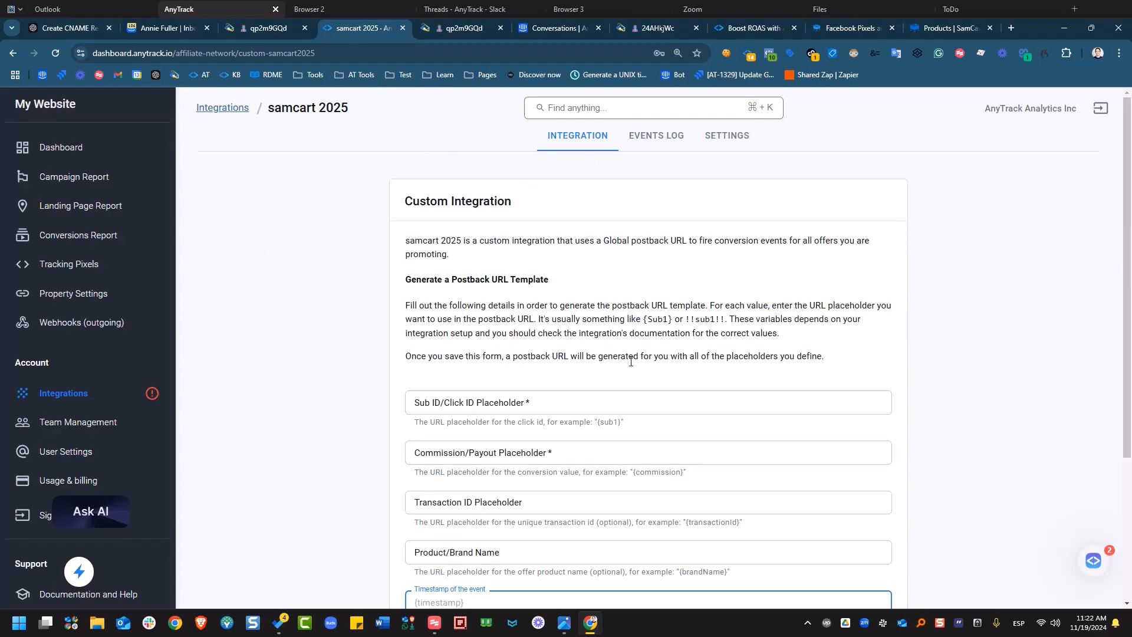
Fill the Sub ID, Commission, Transaction ID and Product/Brand Name placeholders with 'dummy'.
left_click(655, 403)
scroll(658, 382, "down", 1)
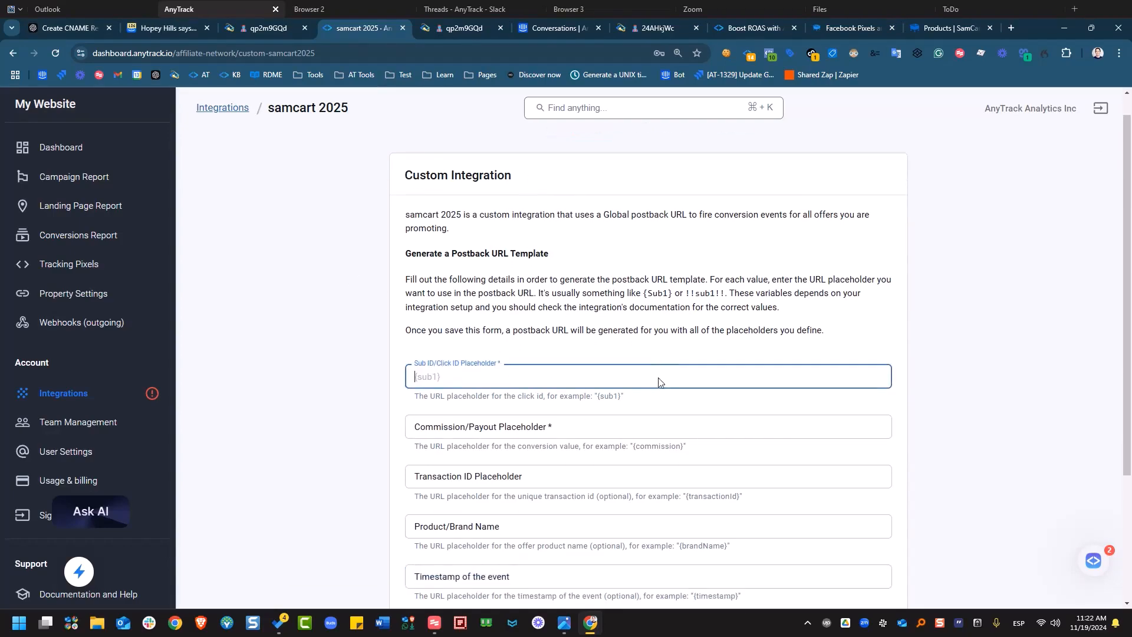
scroll(660, 378, "down", 2)
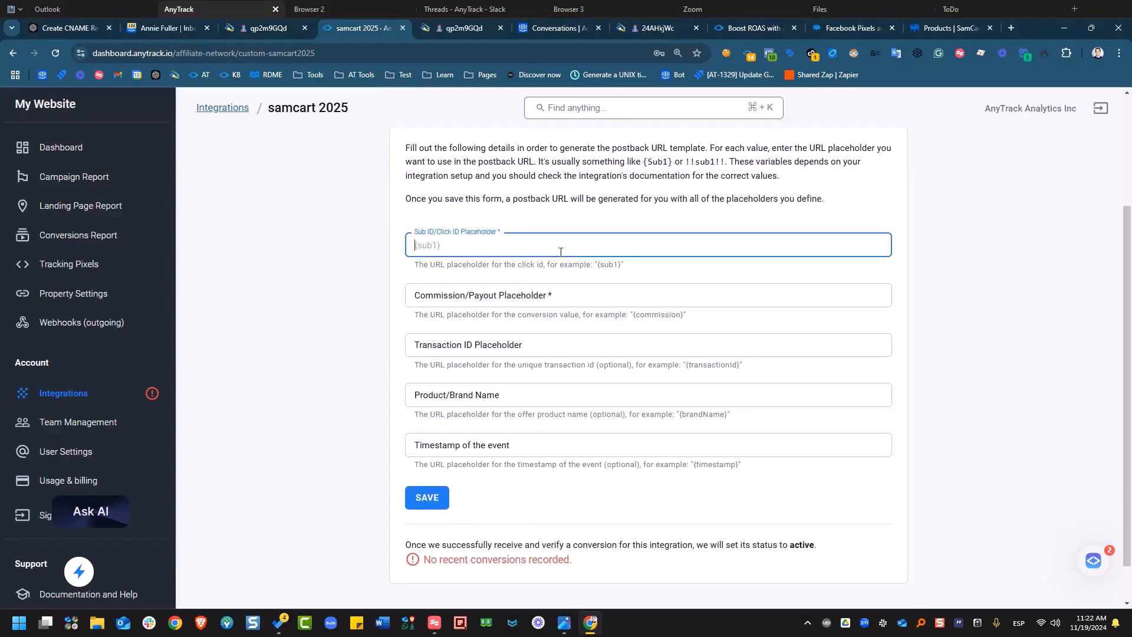
type("dummy")
key("Tab")
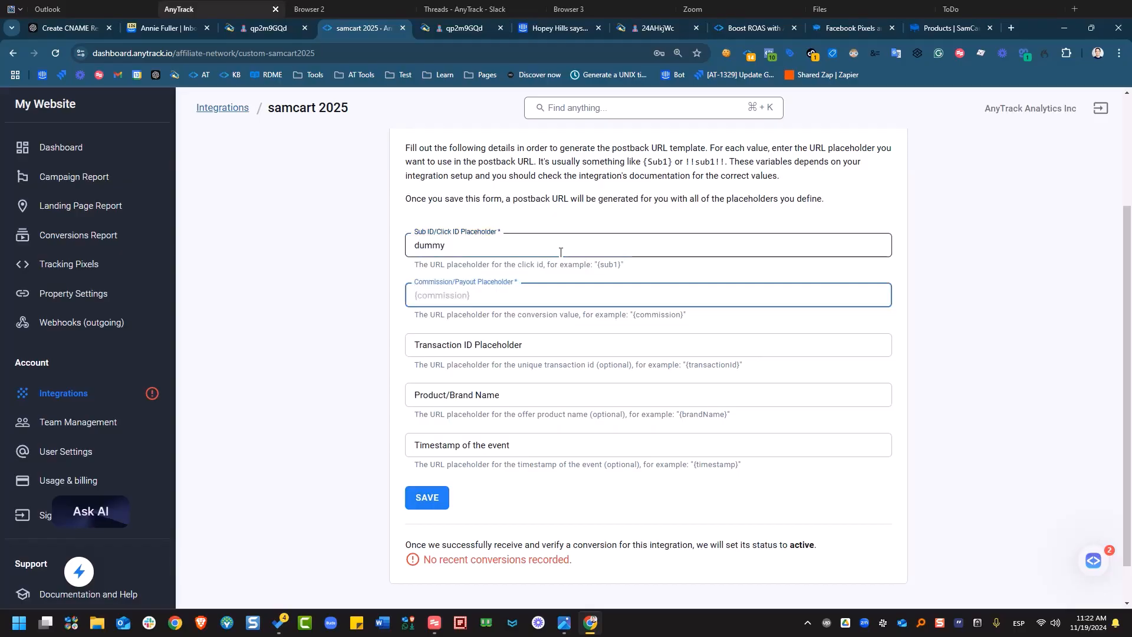
type("su")
key("shift+Tab")
key("ctrl+c")
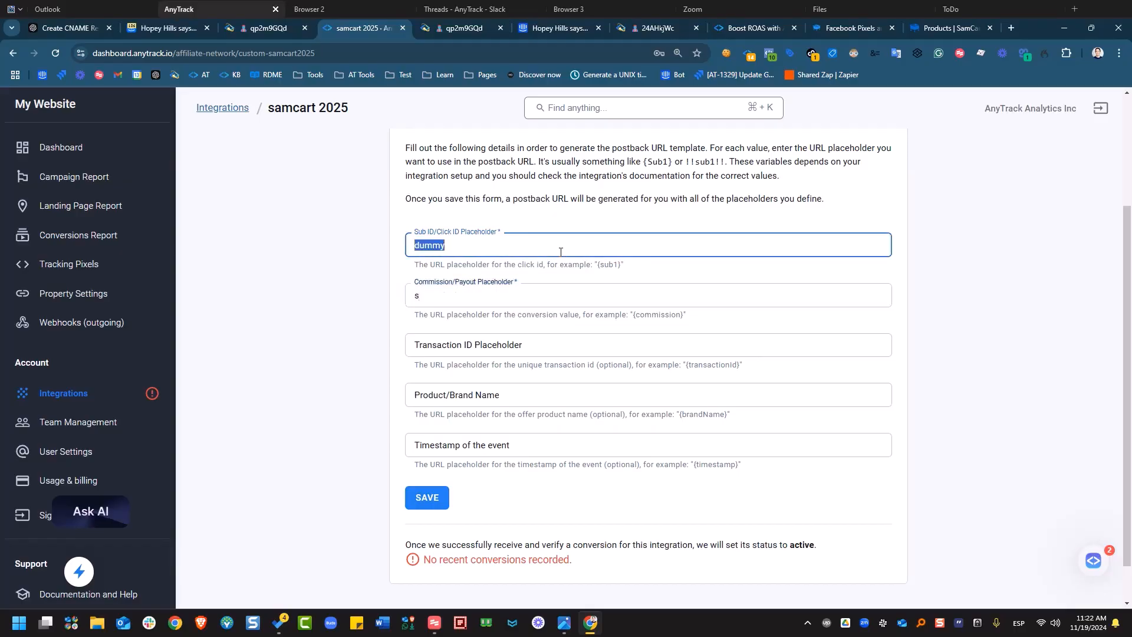
left_click(498, 298)
key("BackSpace")
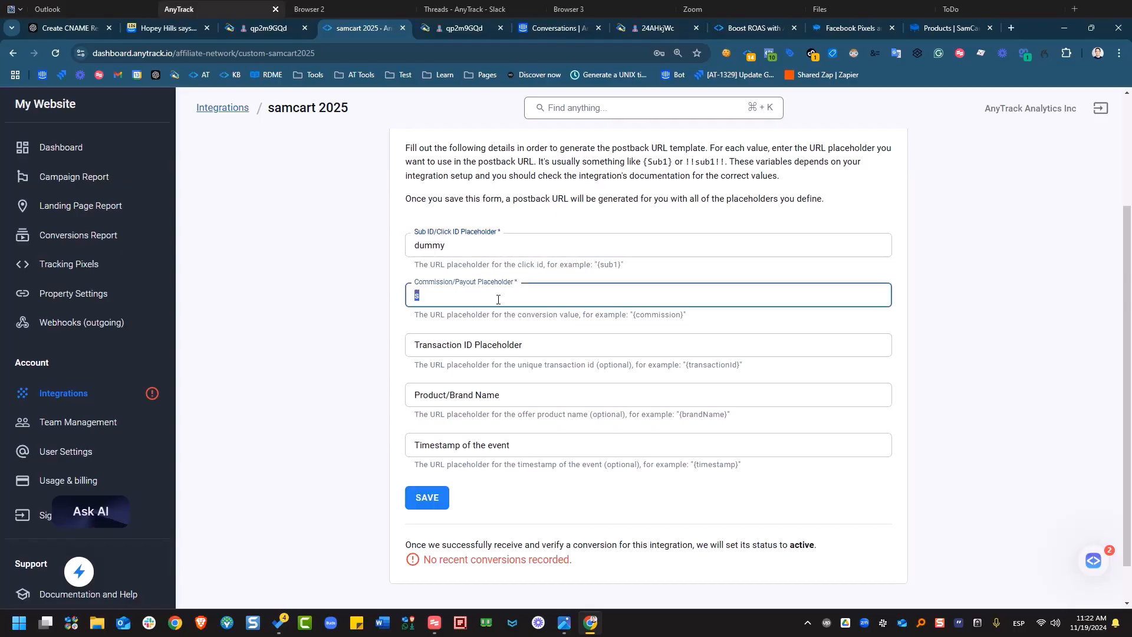
key("ctrl+v")
left_click(489, 351)
key("ctrl+v")
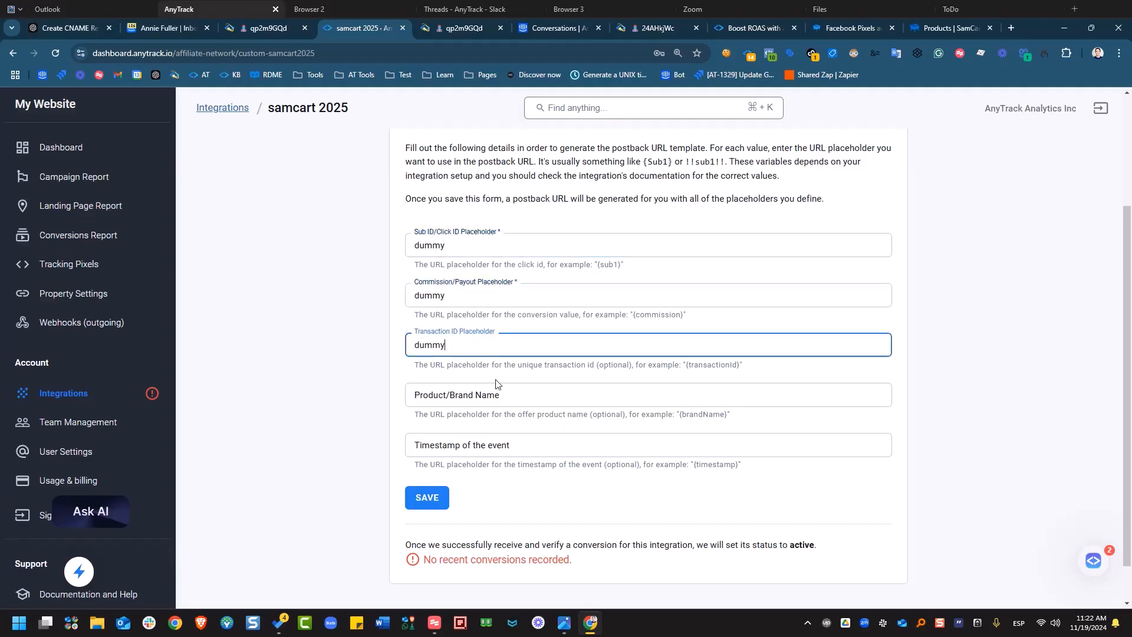
left_click(491, 401)
key("ctrl+v")
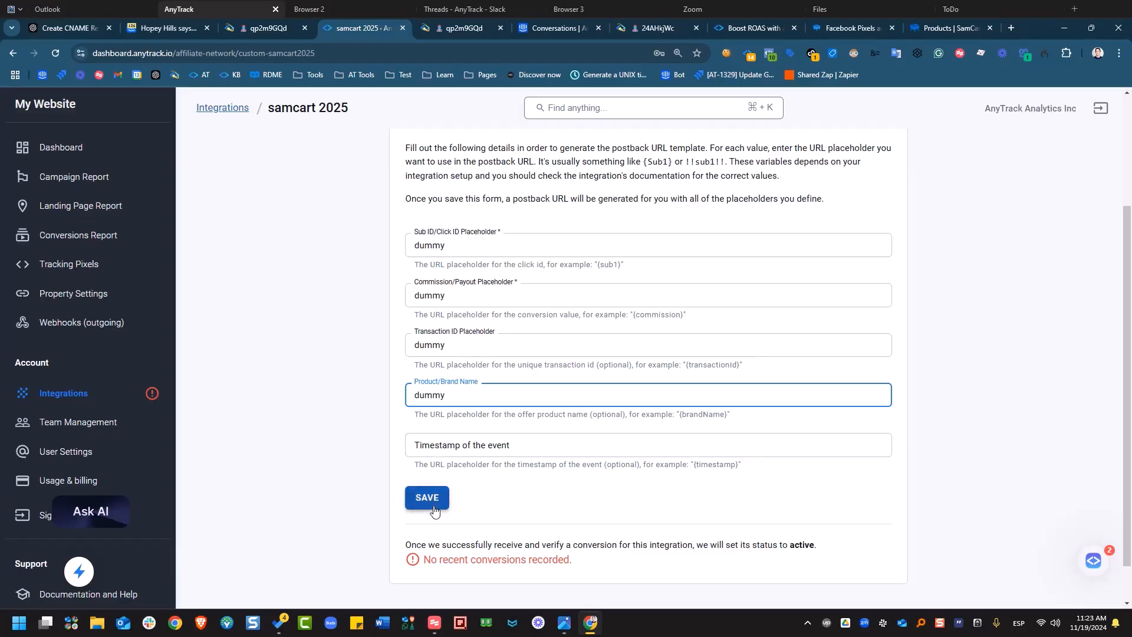
Save the placeholders and copy the generated postback URL.
left_click(431, 503)
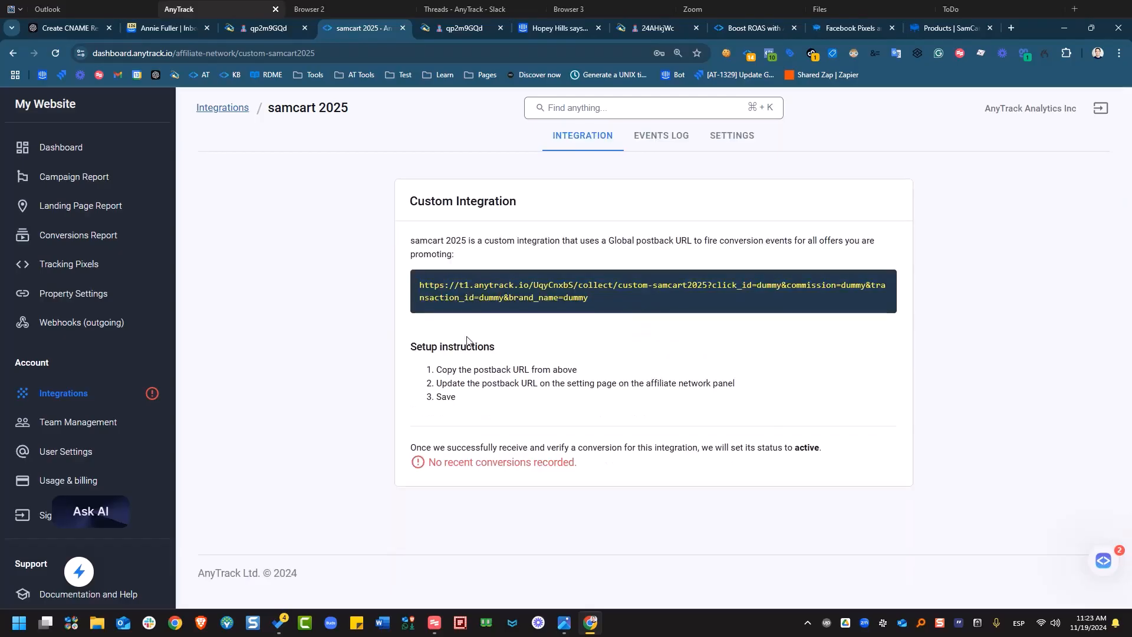
left_click(467, 300)
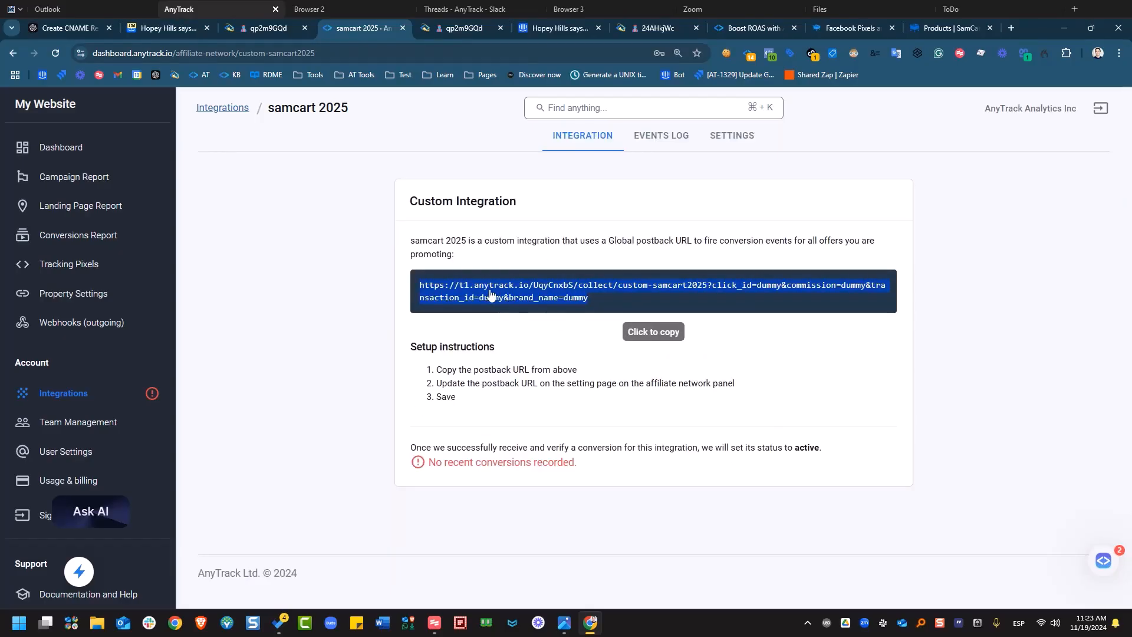
left_click(490, 294)
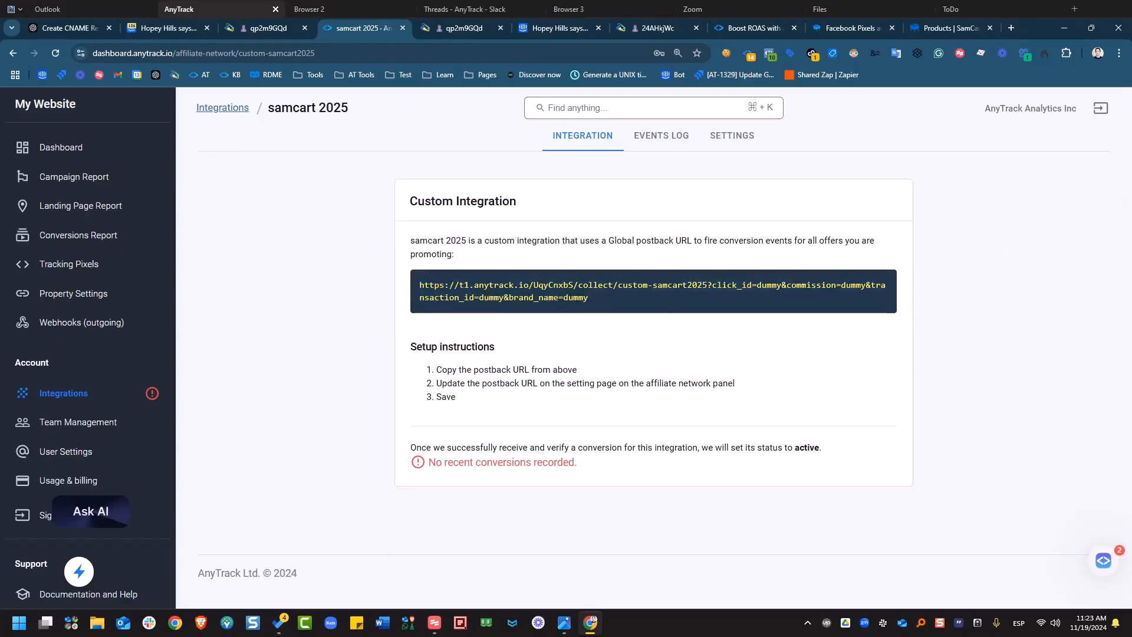
left_click_drag(1130, 337, 242, 297)
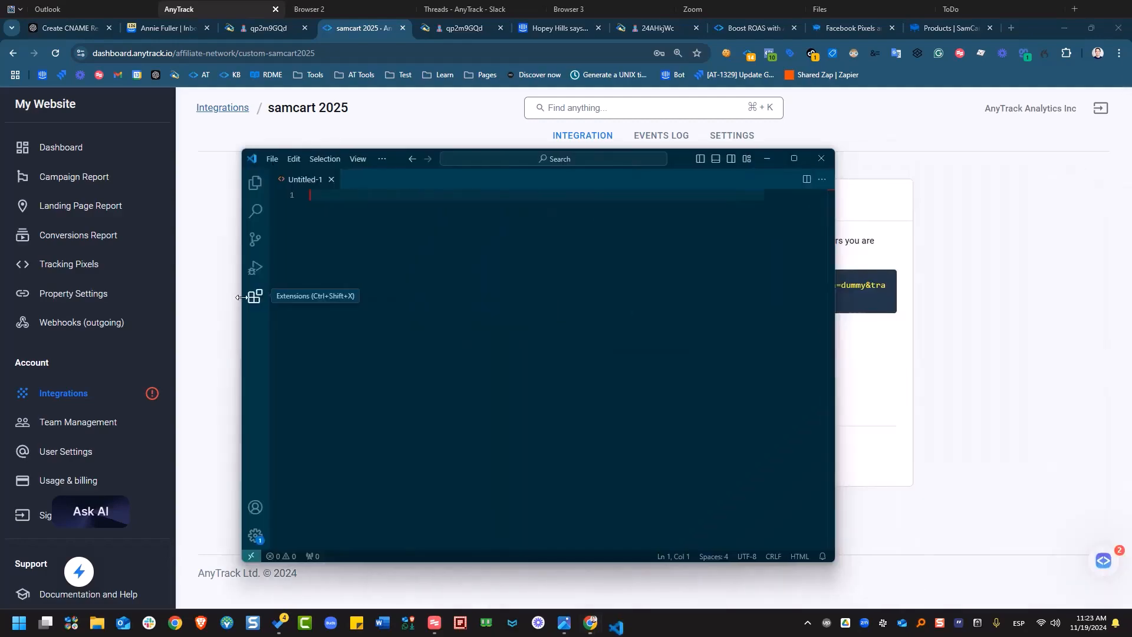
Paste the postback URL into Untitled-1 and delete everything after custom-samcart2025.
right_click(349, 258)
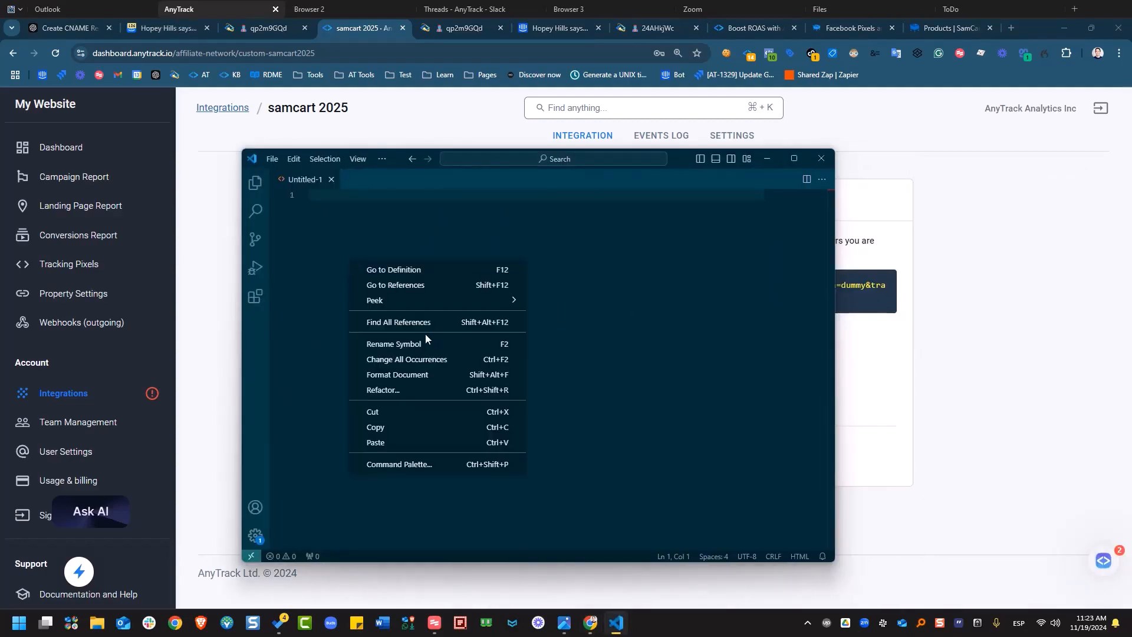
left_click(382, 441)
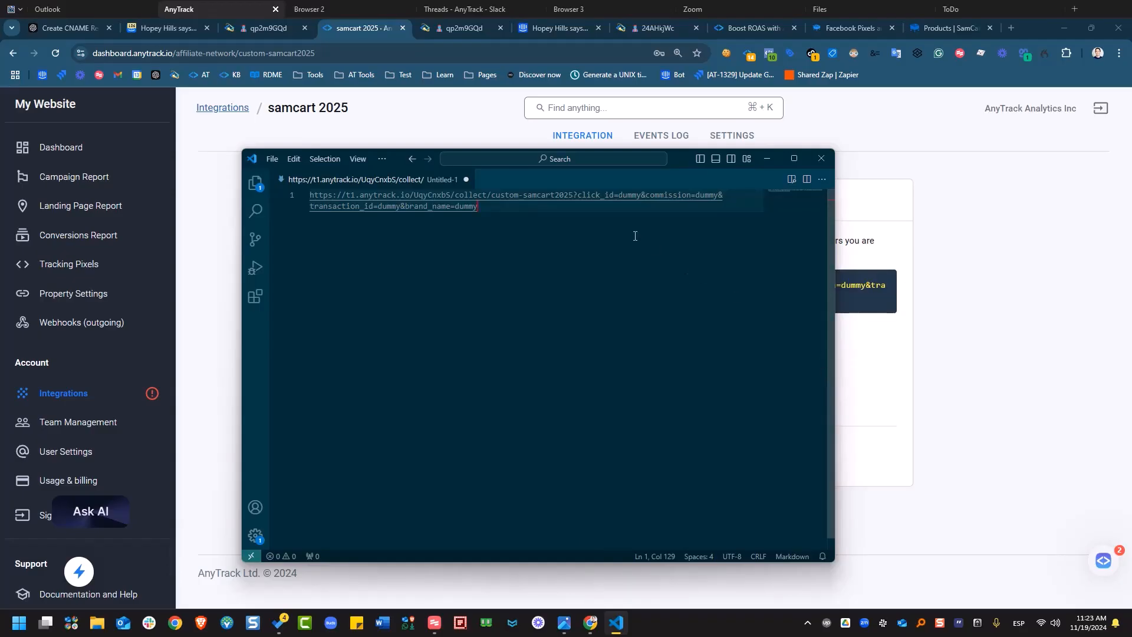
left_click_drag(833, 277, 1063, 280)
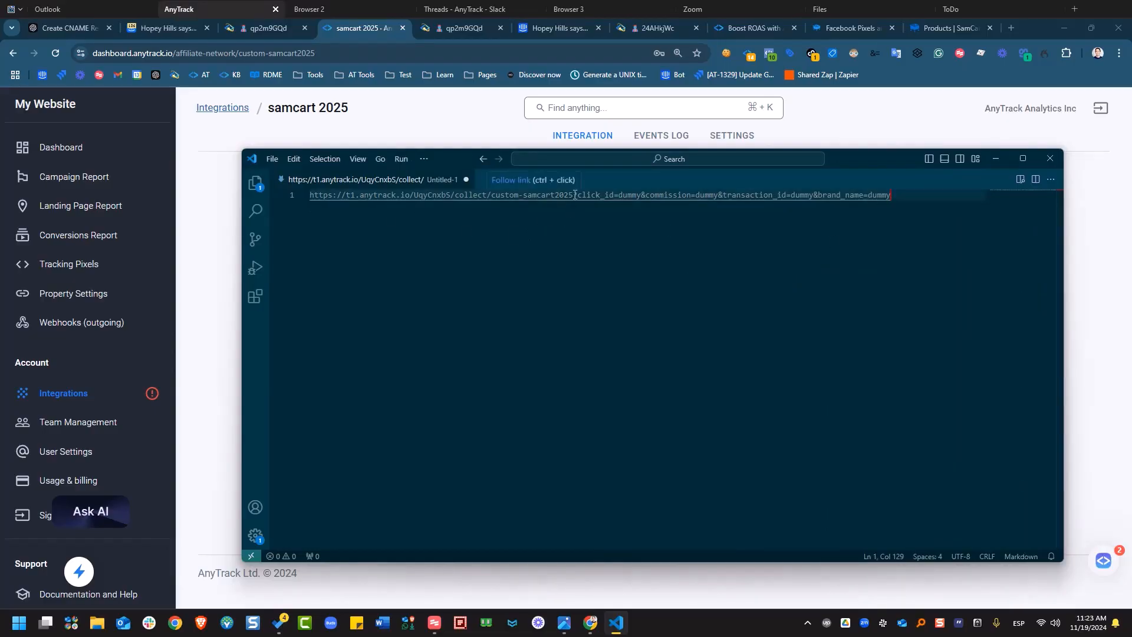
left_click_drag(575, 196, 880, 215)
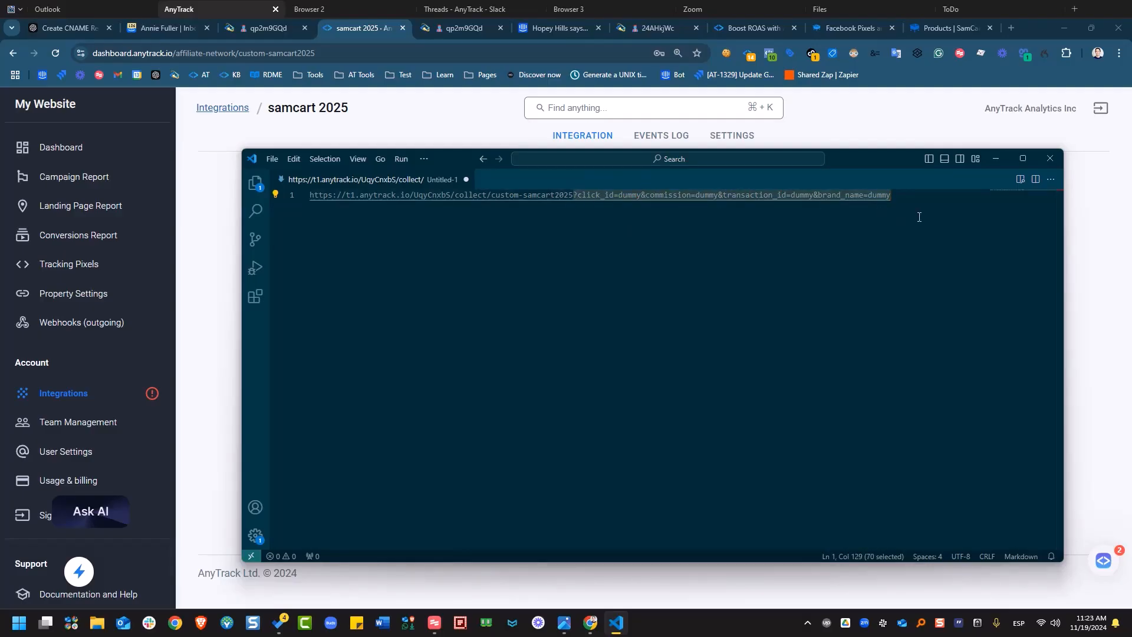
key("BackSpace")
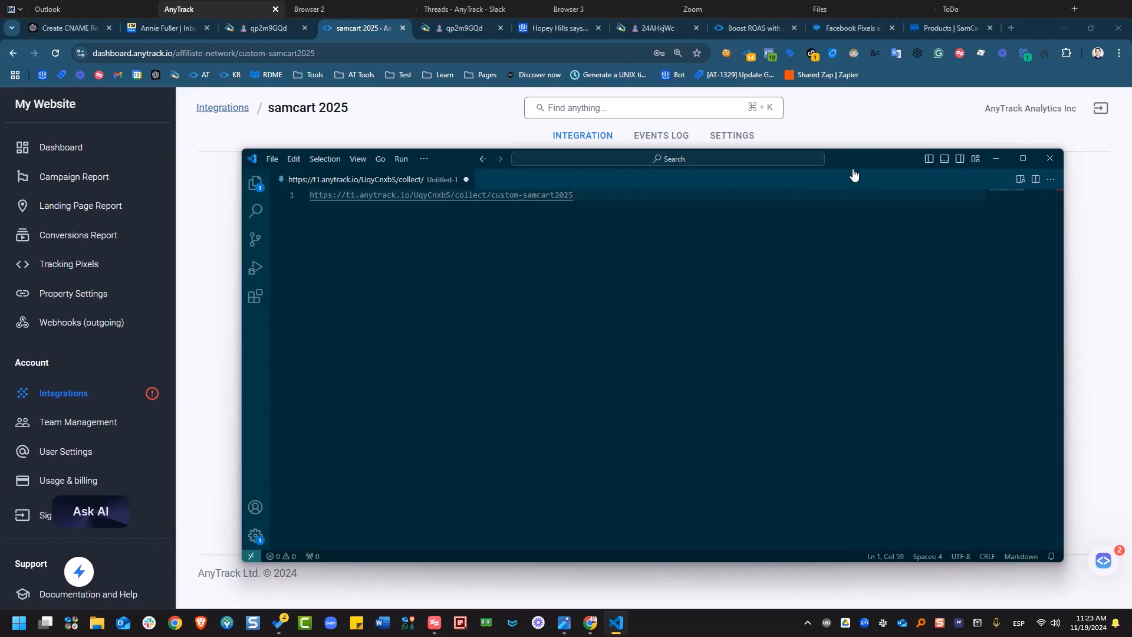
left_click_drag(852, 154, 1131, 160)
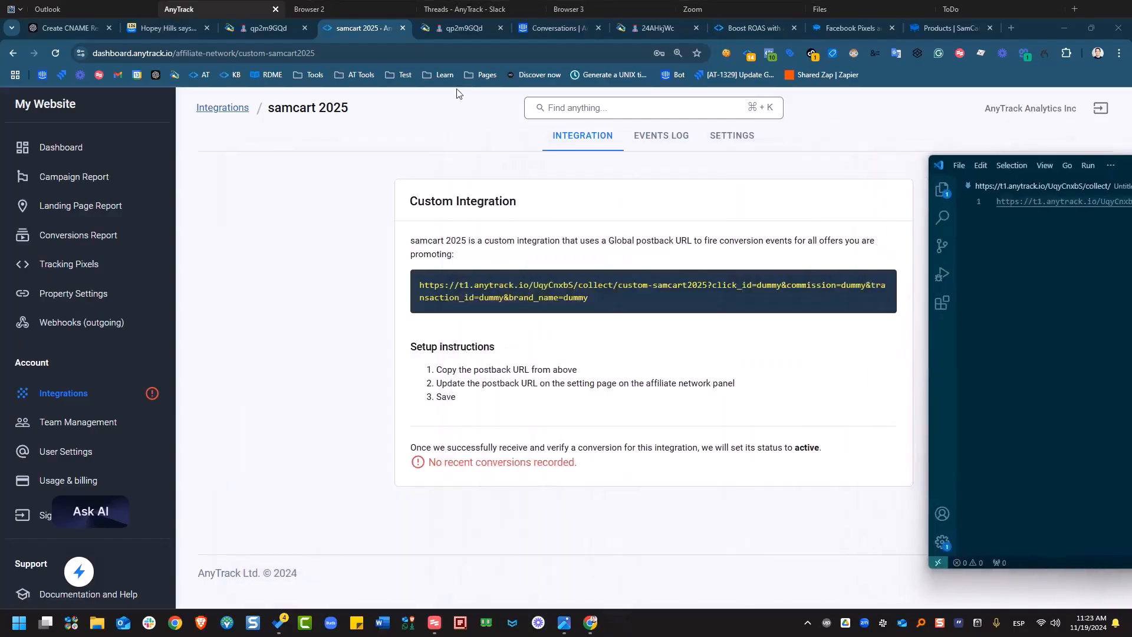
Load readme.anytrack.io in a new tab, search 'samcart' and open the SamCart guide.
left_click(1017, 21)
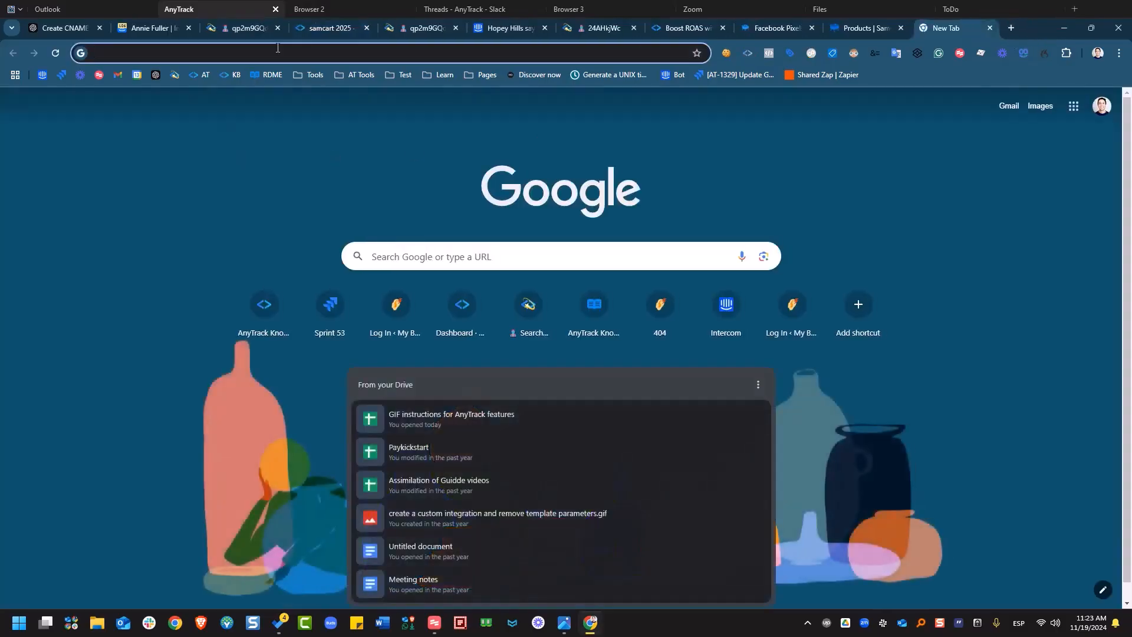
type("real")
key("BackSpace")
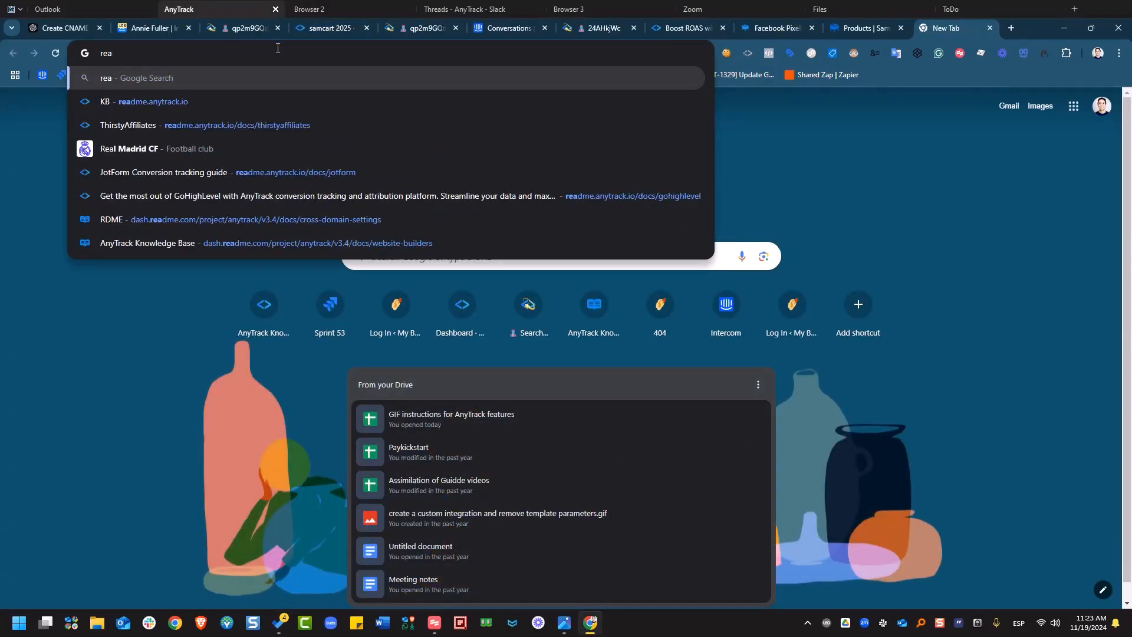
key("Down")
key("Return")
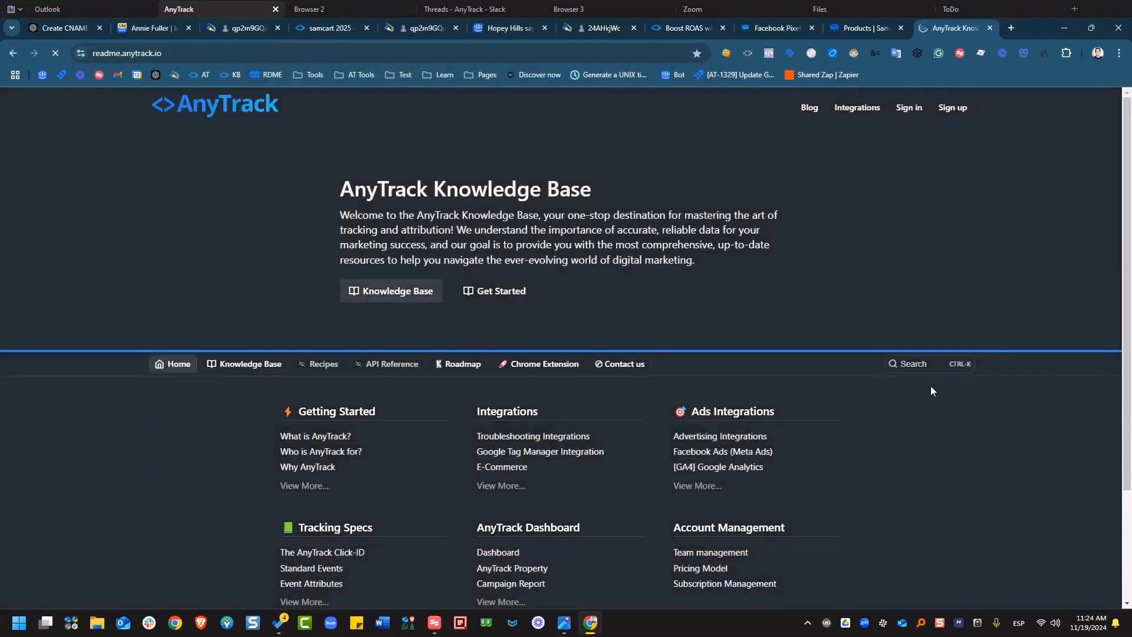
left_click(896, 368)
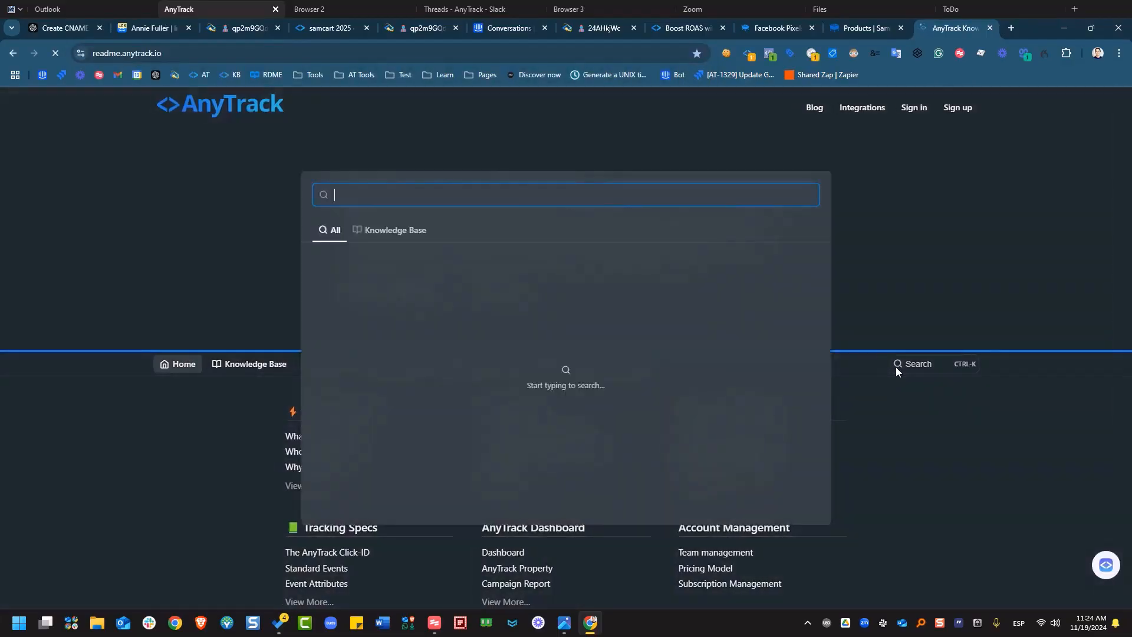
type("samcart")
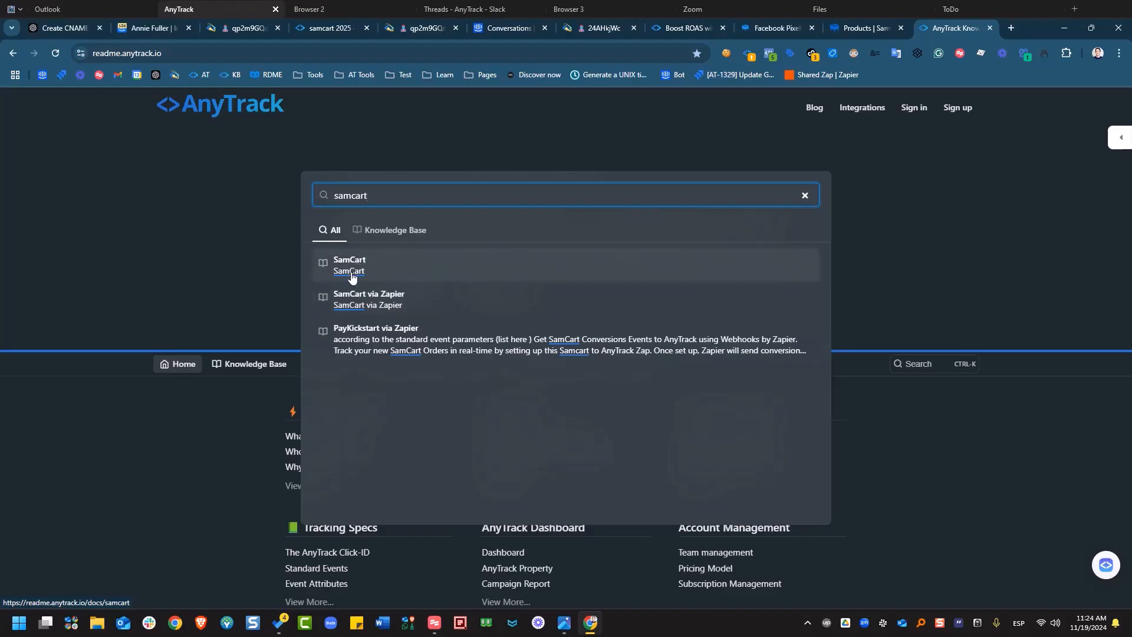
left_click(396, 263)
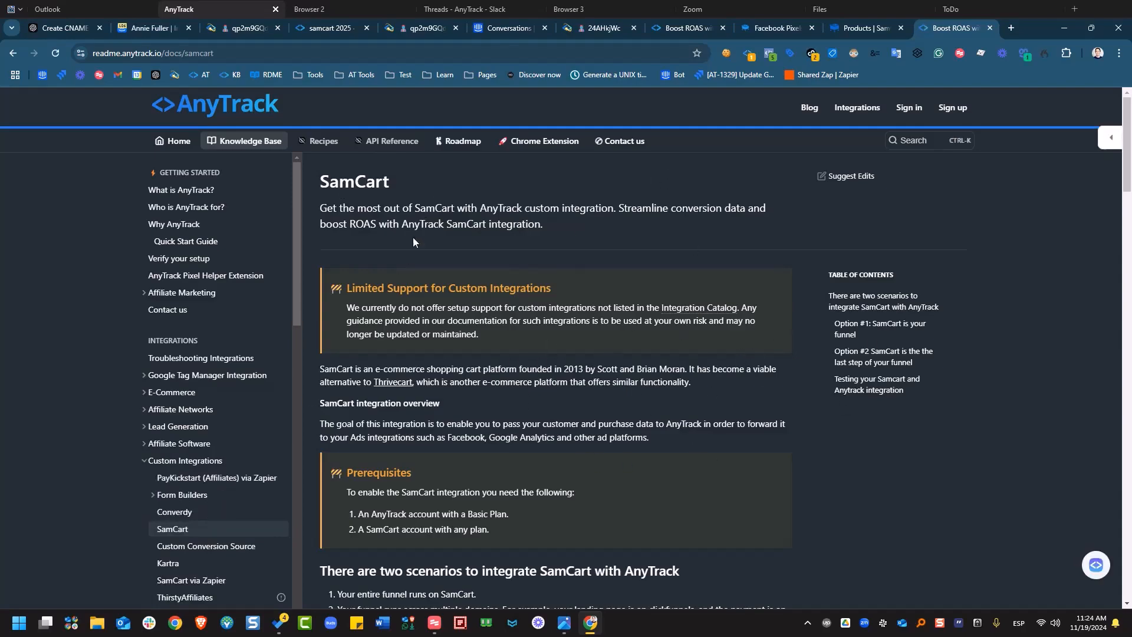
Scroll to step 8 of the SamCart guide and copy its <script> postback block.
scroll(516, 277, "down", 1)
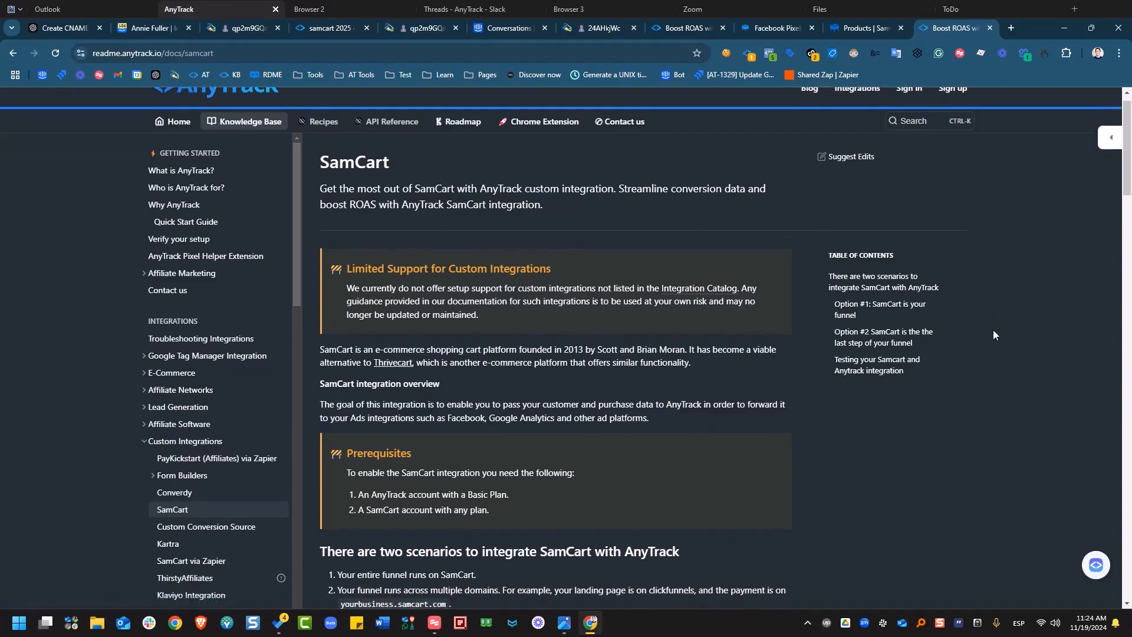
scroll(770, 291, "down", 3)
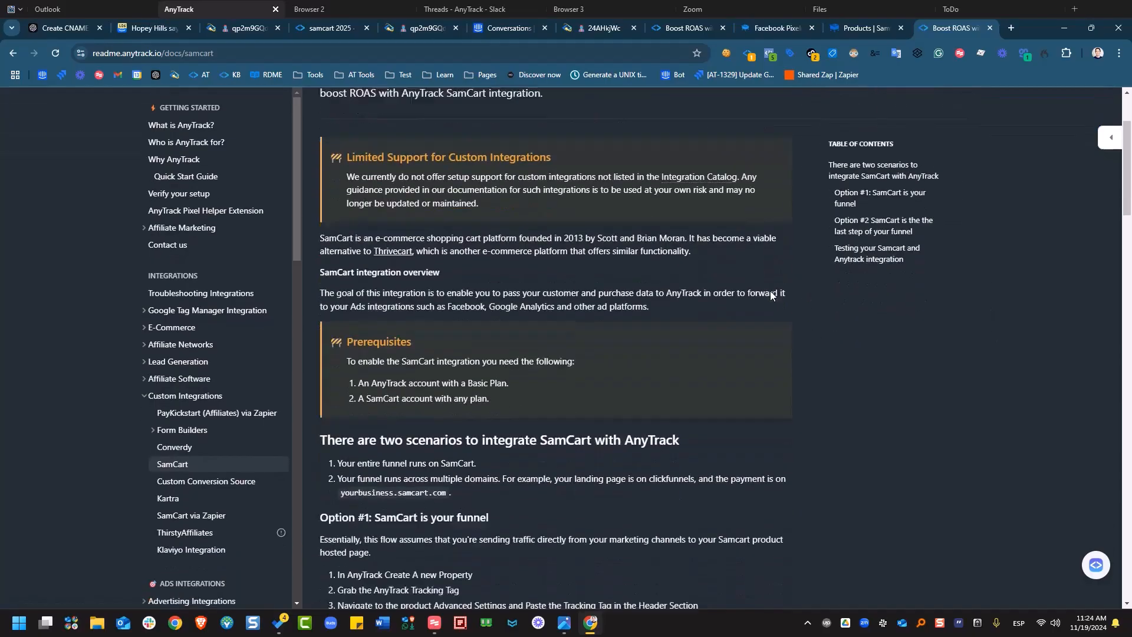
scroll(811, 211, "down", 8)
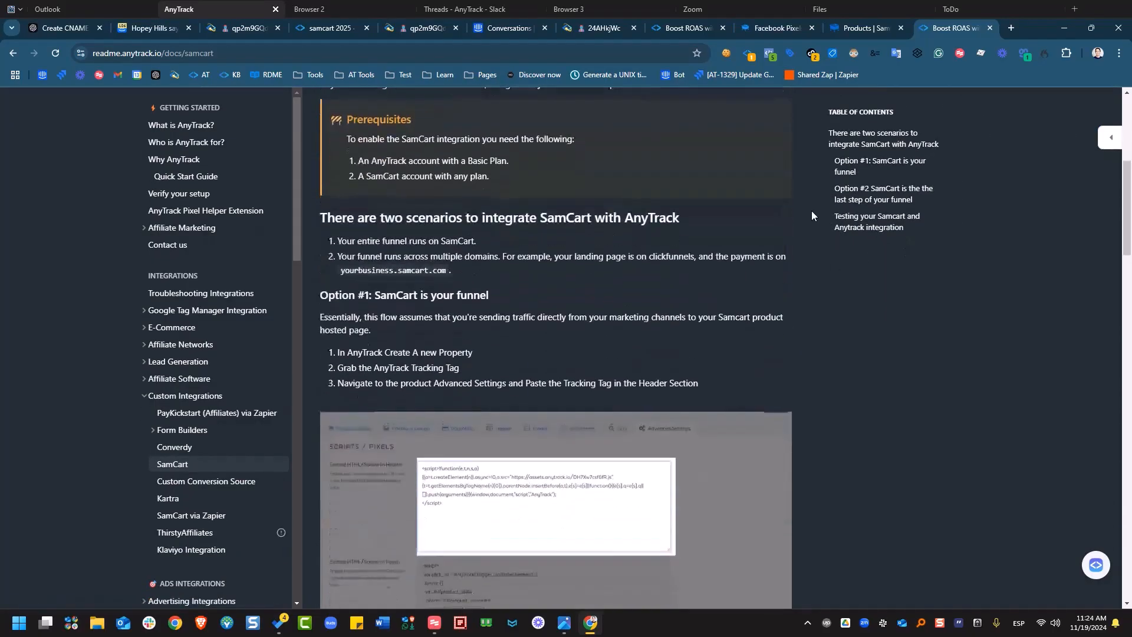
scroll(758, 276, "down", 15)
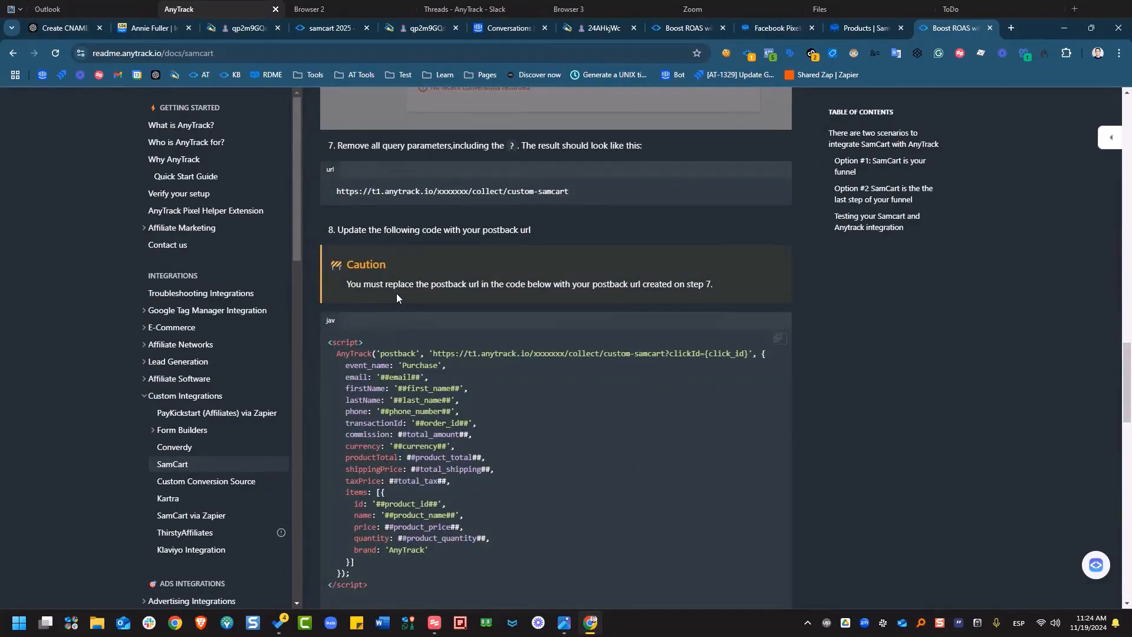
scroll(586, 326, "down", 1)
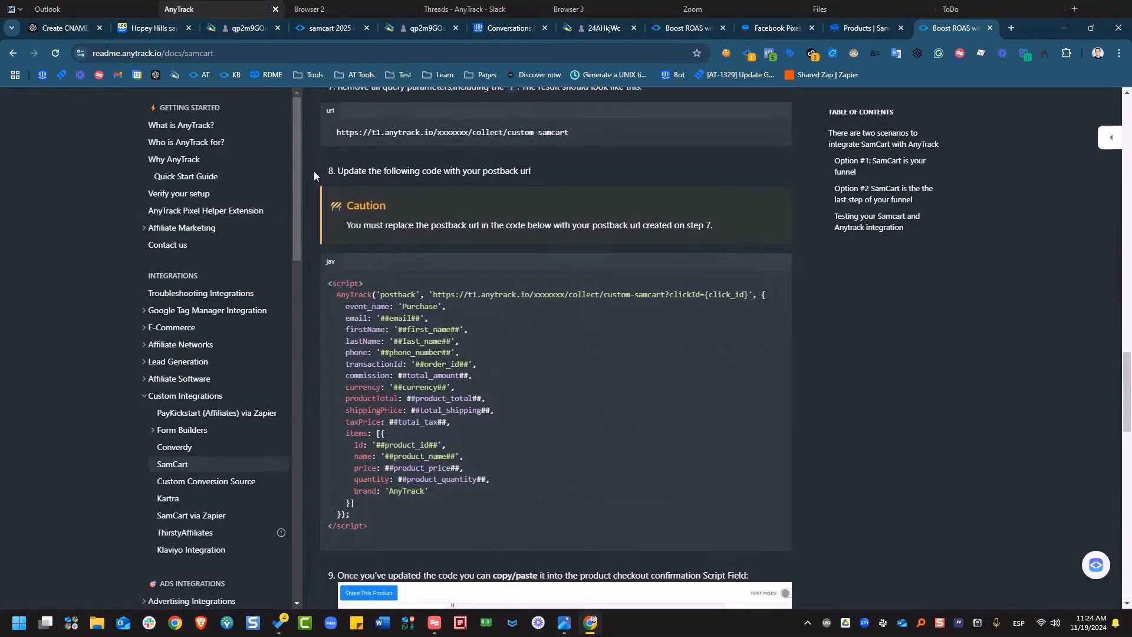
scroll(322, 275, "up", 2)
scroll(430, 302, "down", 2)
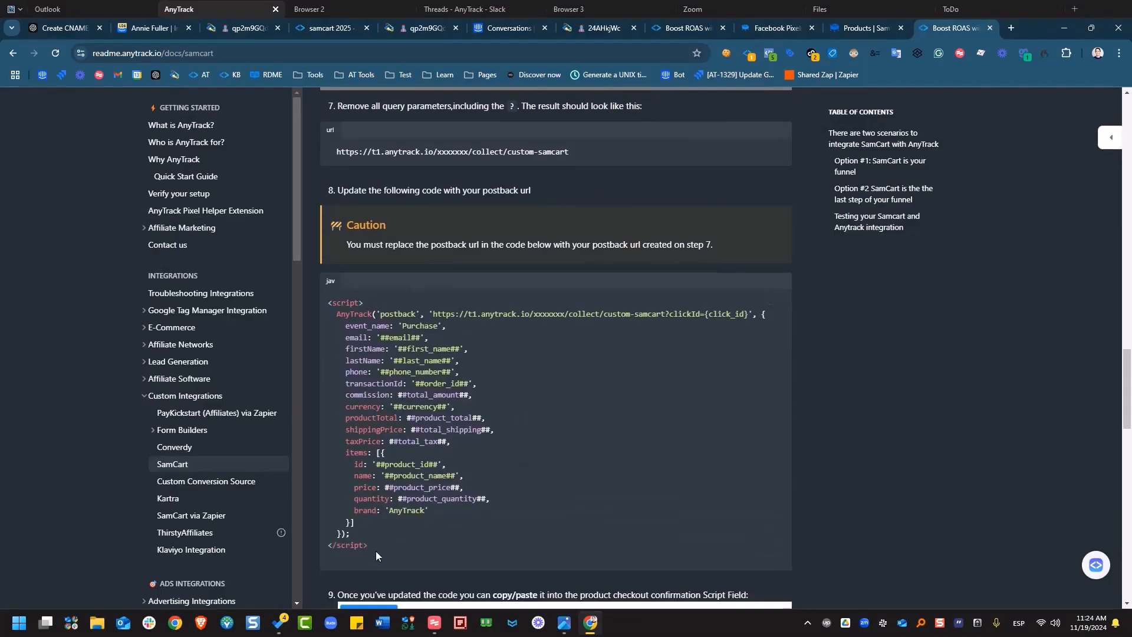
left_click_drag(376, 548, 305, 292)
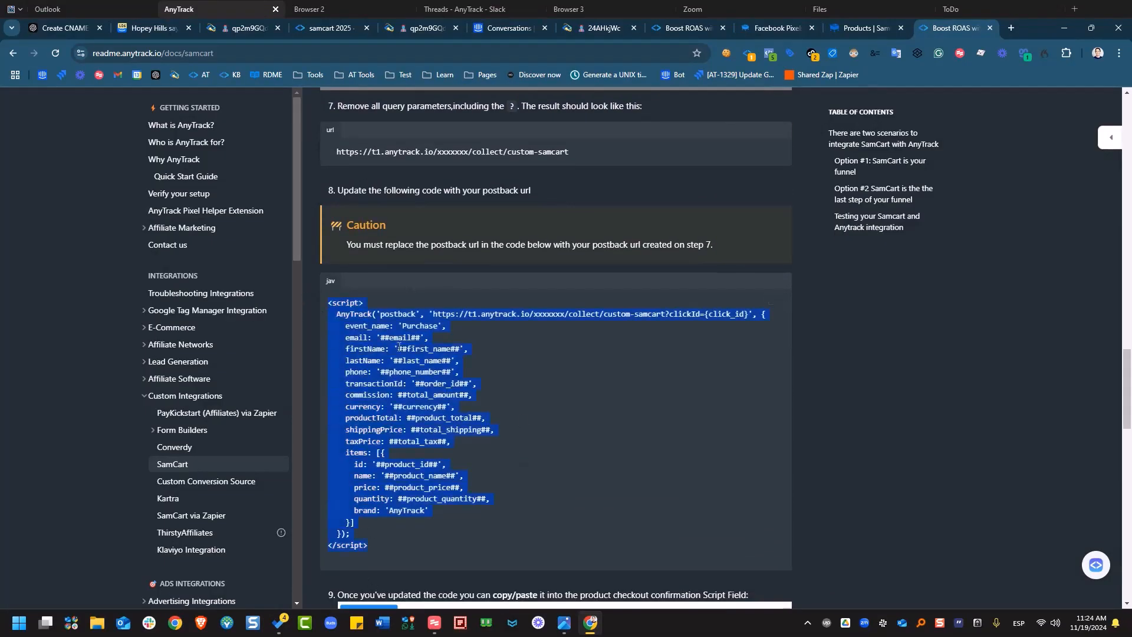
right_click(392, 335)
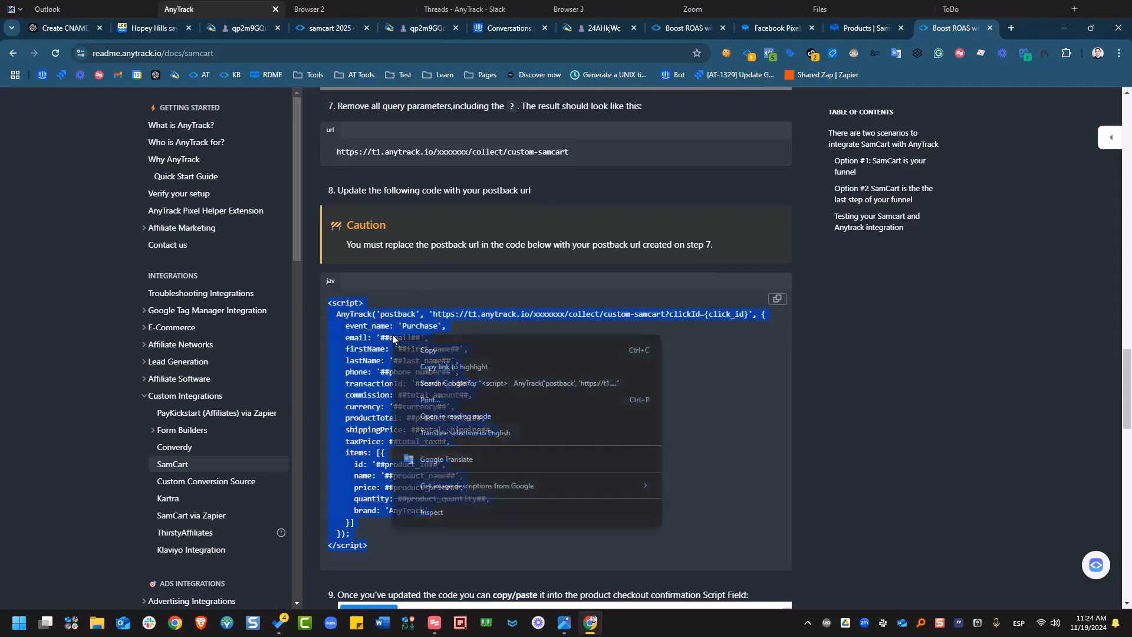
left_click(440, 350)
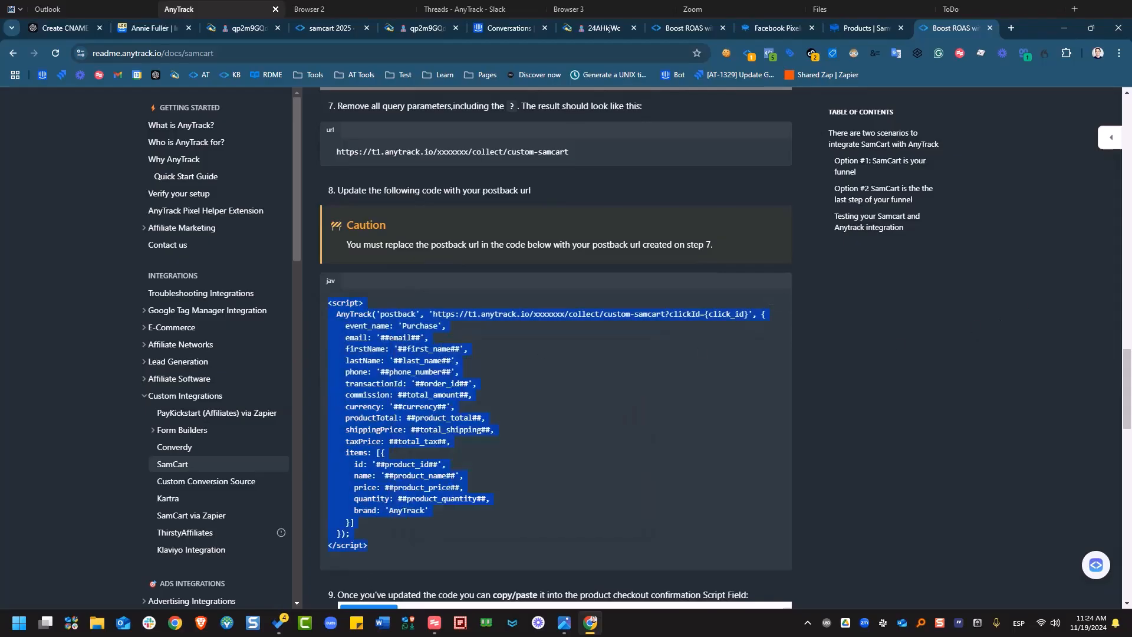
key("alt+Tab")
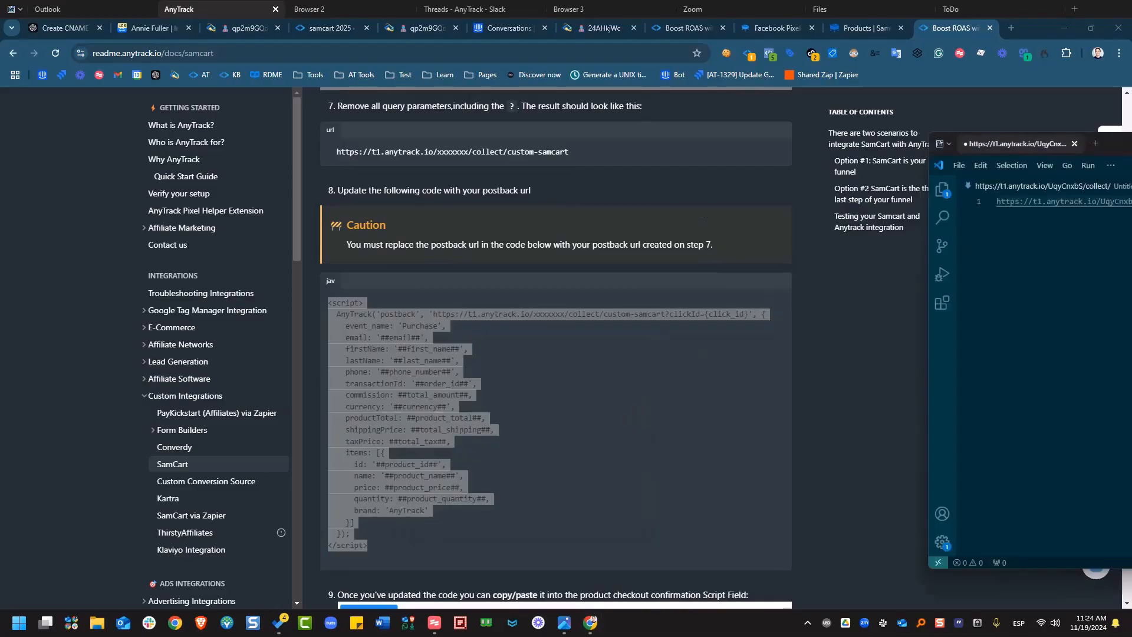
Paste the postback script on a new line below the custom-samcart2025 URL.
left_click_drag(1131, 160, 685, 117)
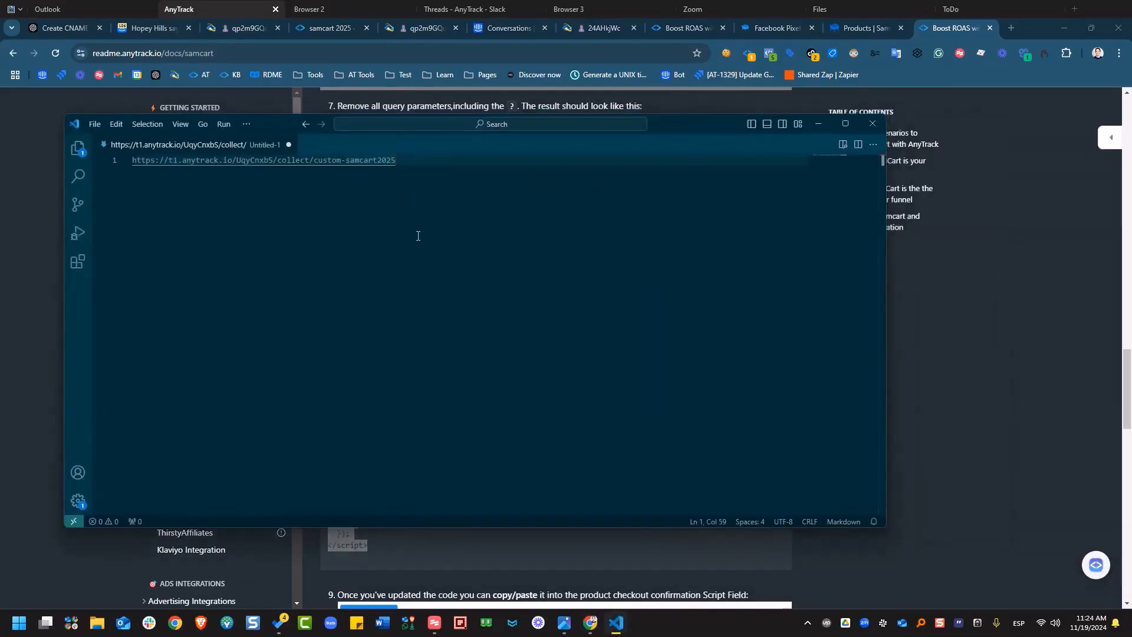
key("Return")
key("Return")
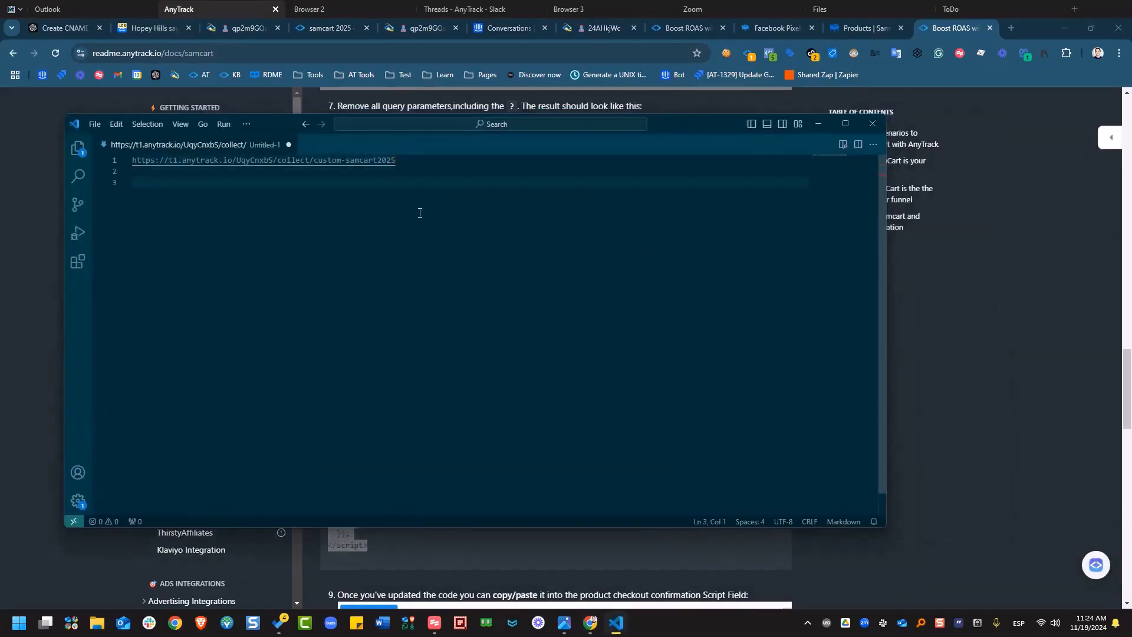
key("ctrl+v")
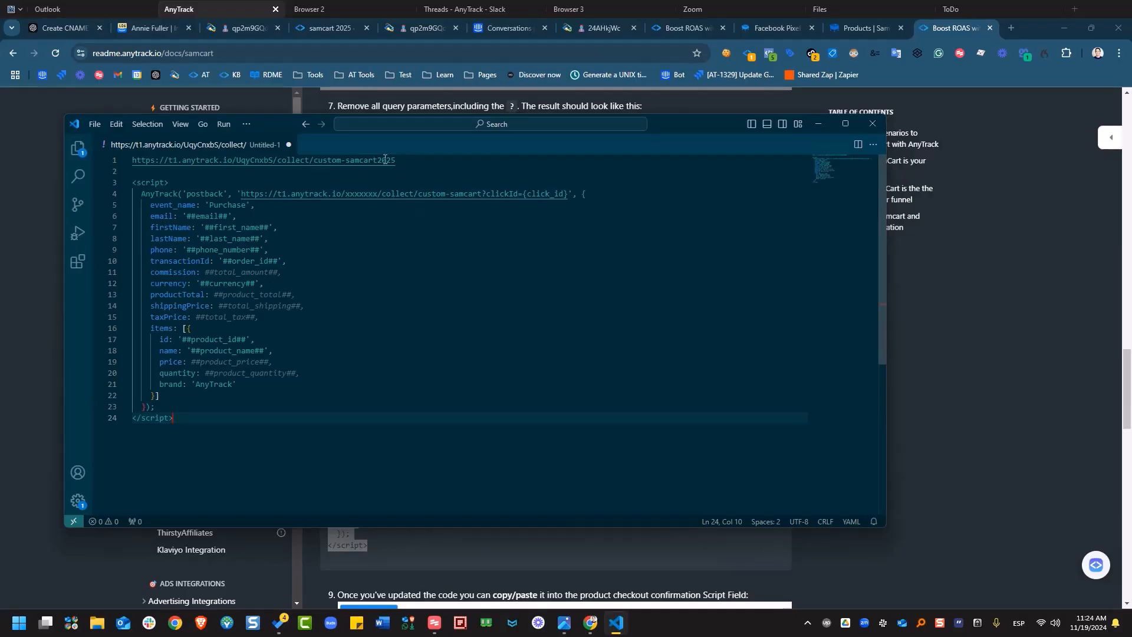
left_click_drag(406, 159, 129, 160)
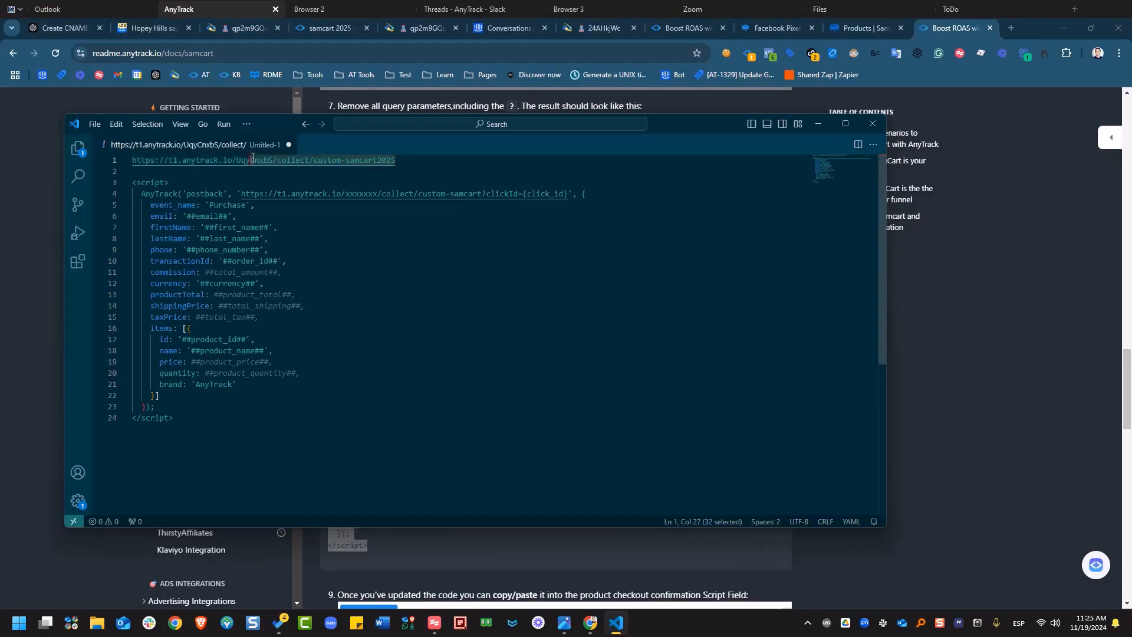
Replace the placeholder postback URL on line 4 with the copied custom-samcart2025 collect URL.
right_click(210, 162)
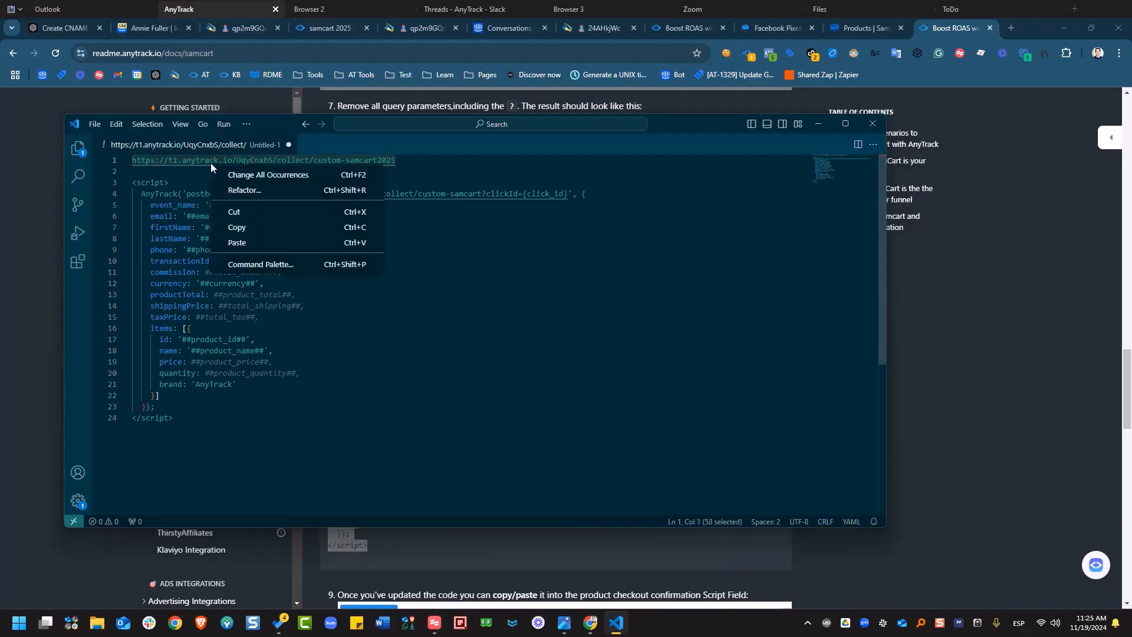
left_click(277, 228)
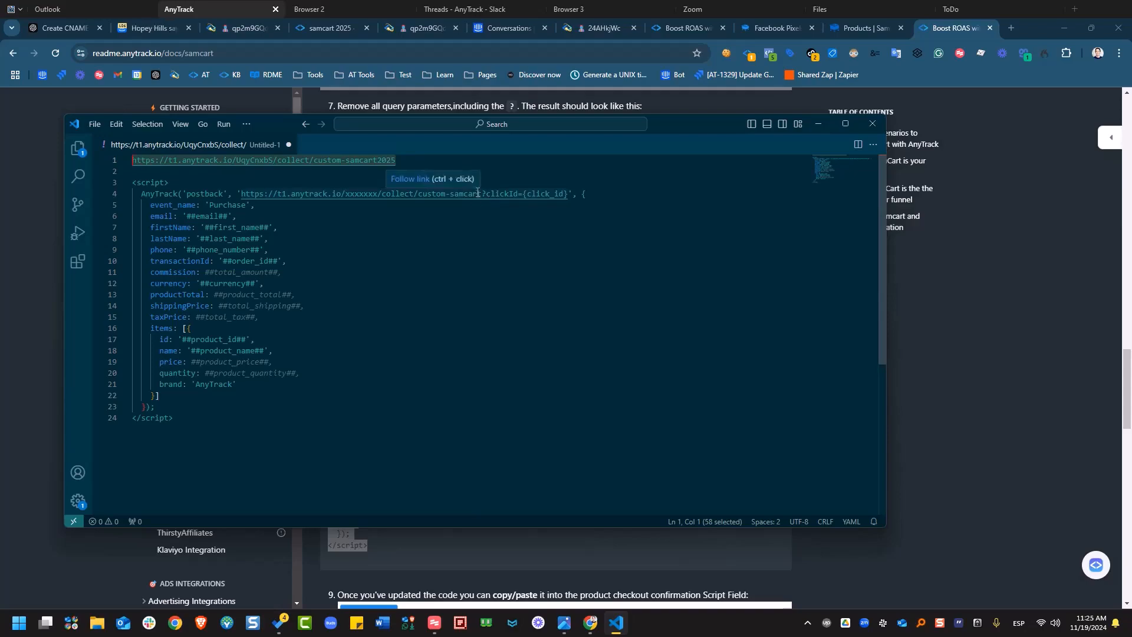
left_click(482, 193)
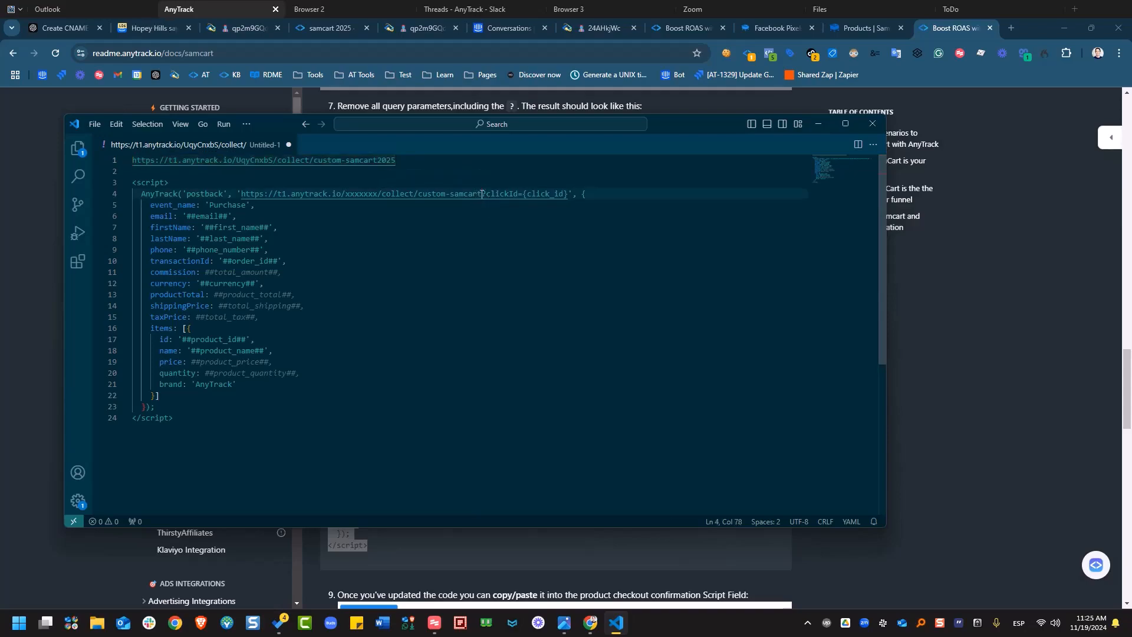
left_click_drag(481, 194, 240, 197)
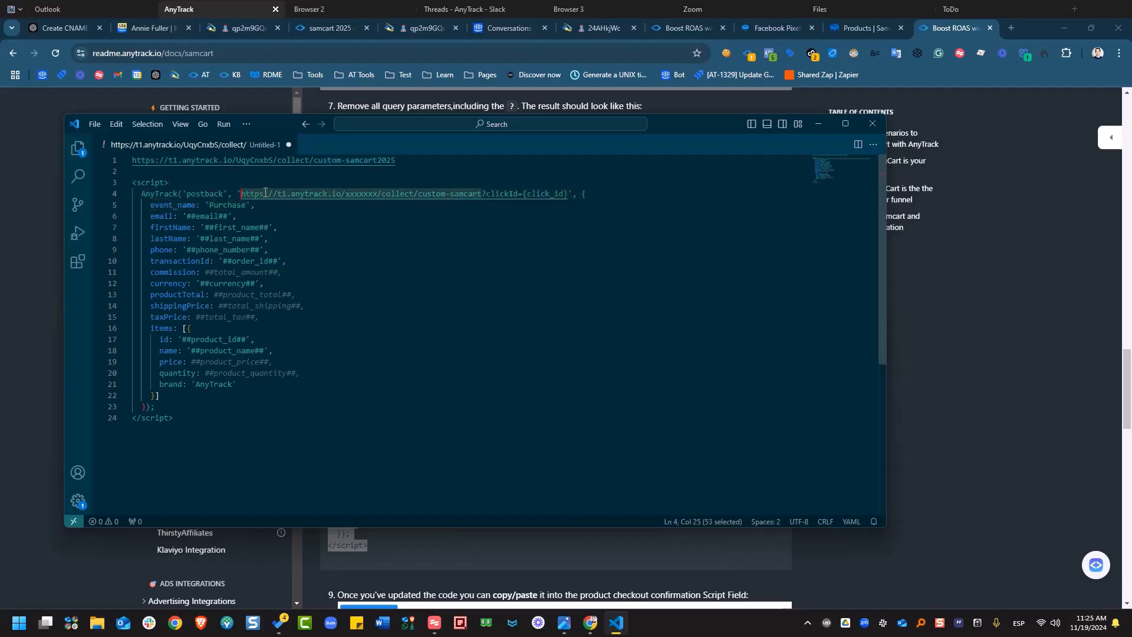
right_click(266, 195)
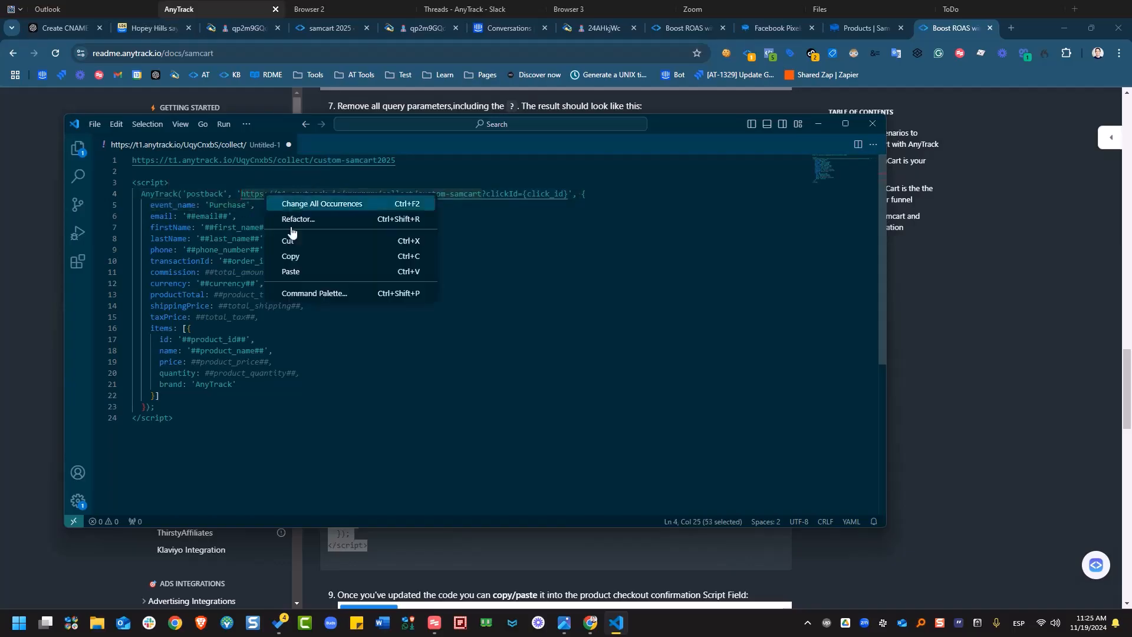
left_click(310, 272)
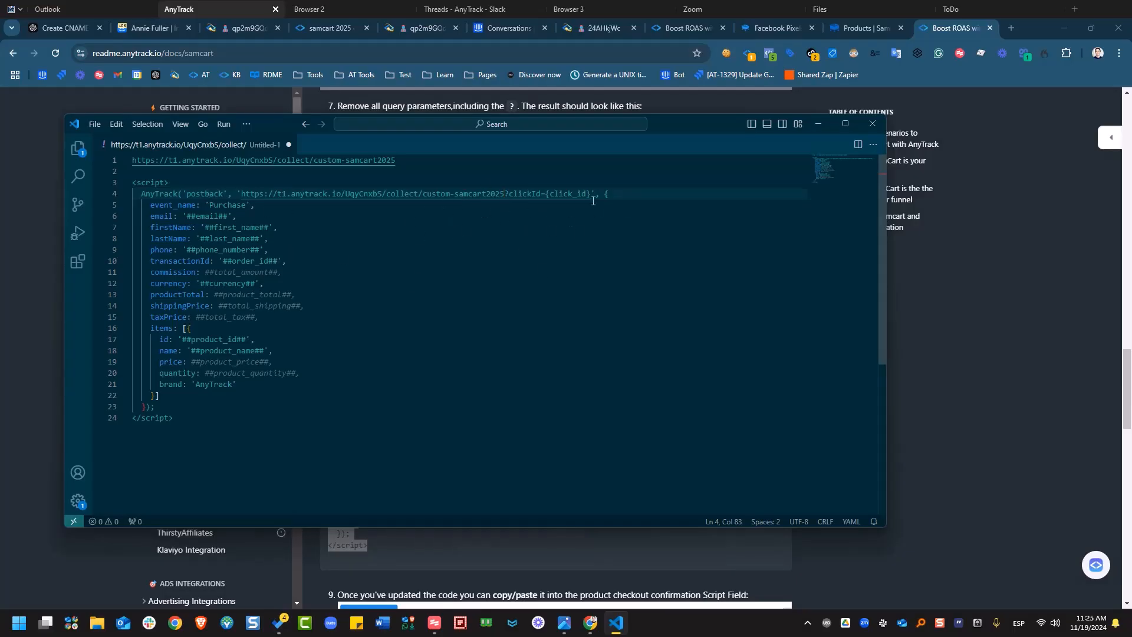
Copy the finished script on lines 3–24 and return to SamCart's Products page.
left_click(643, 197)
left_click(184, 423)
left_click_drag(184, 423, 115, 188)
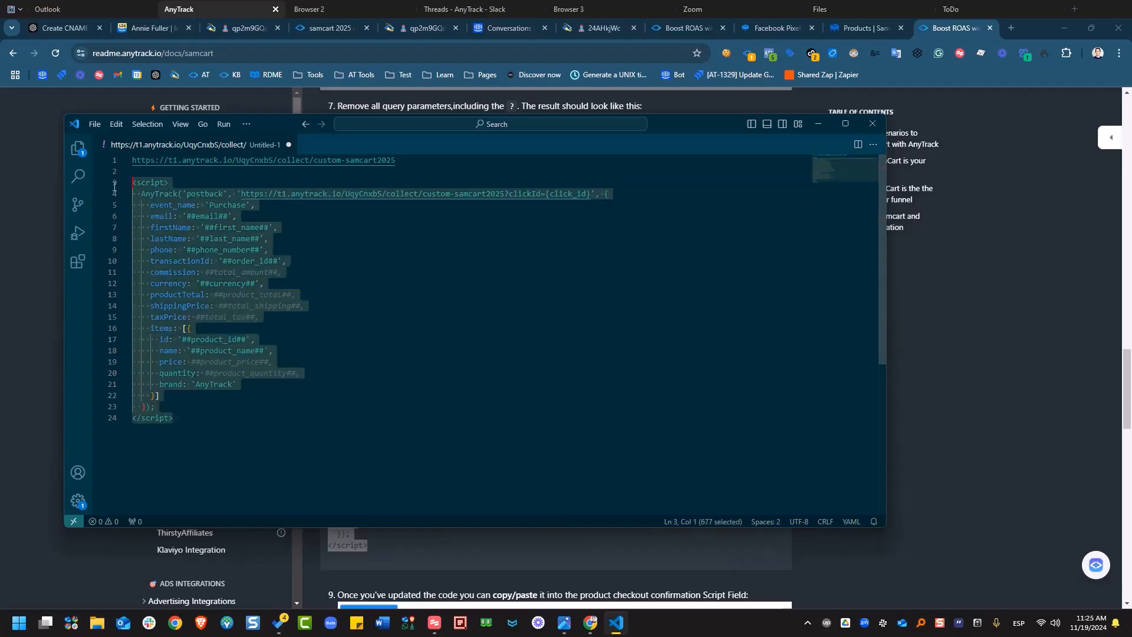
right_click(199, 243)
left_click(264, 306)
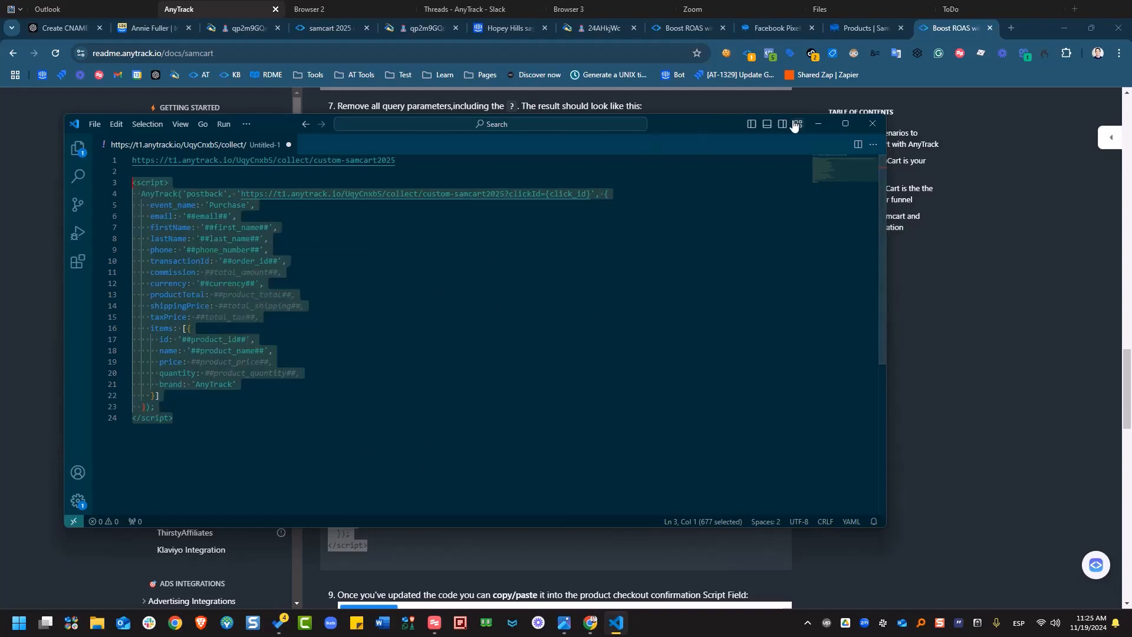
left_click(858, 38)
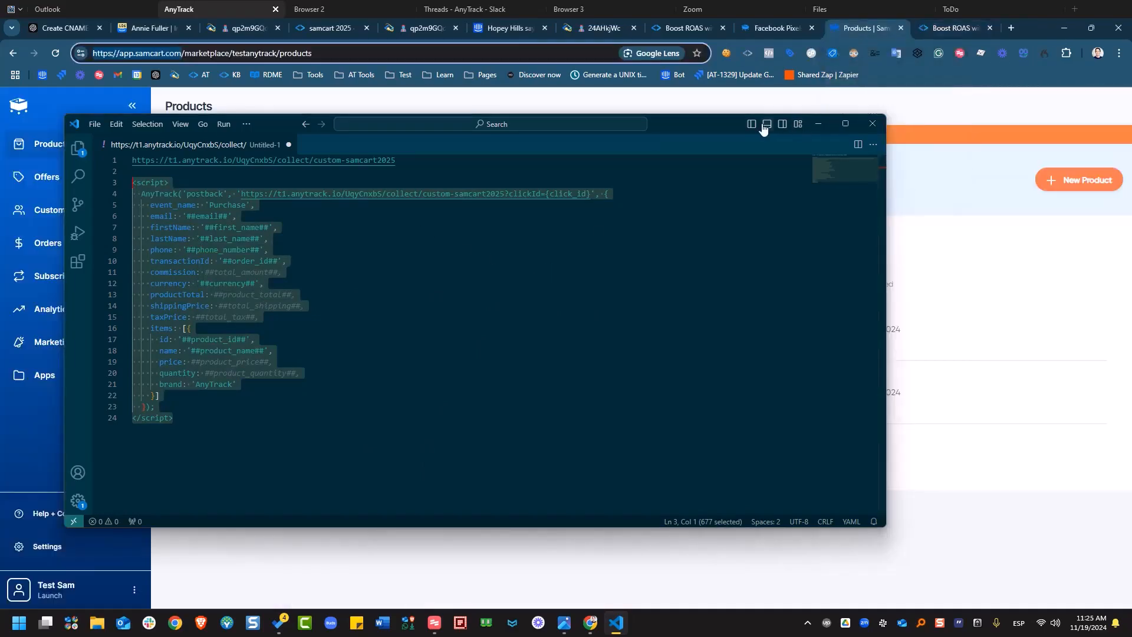
Open the New ProDuct2 product and show its Advanced scripts and pixels settings.
left_click(818, 123)
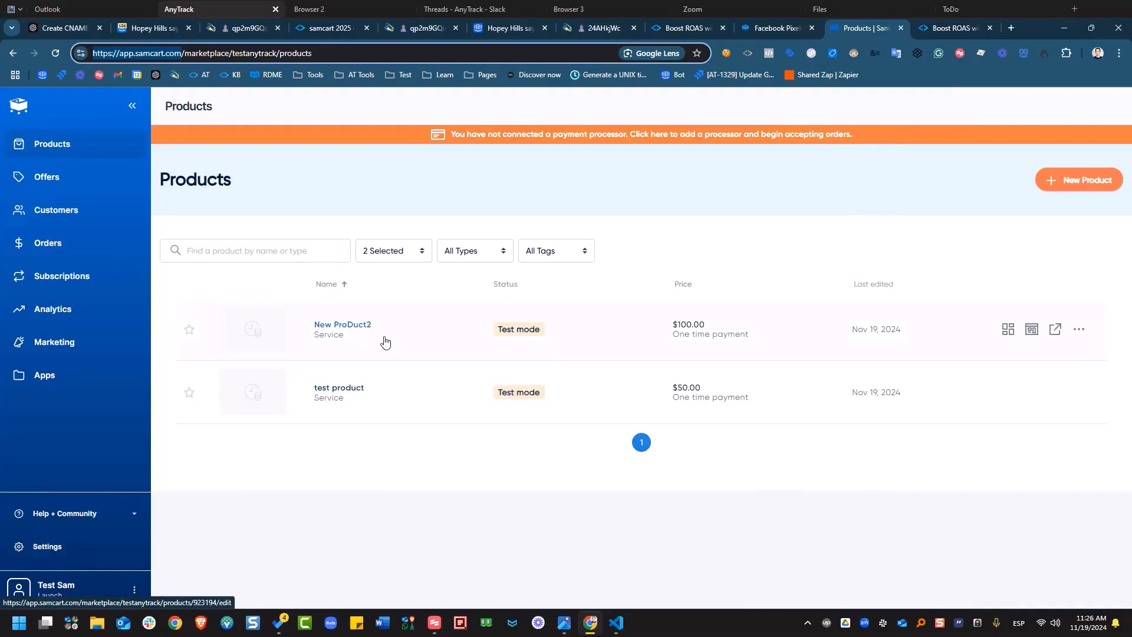
left_click(385, 341)
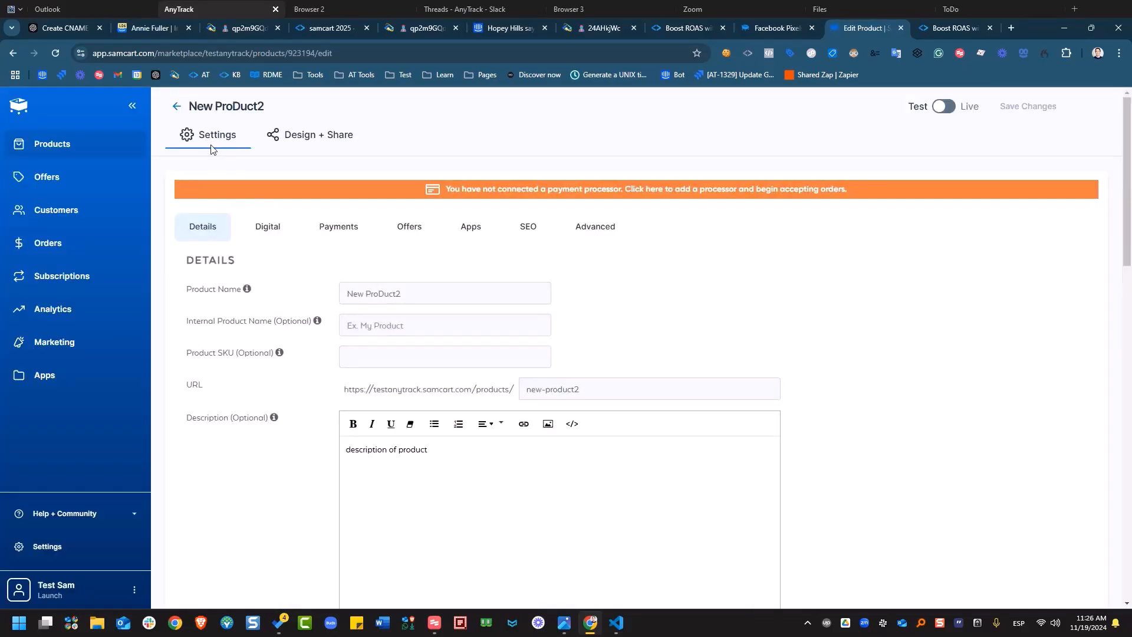
left_click(596, 232)
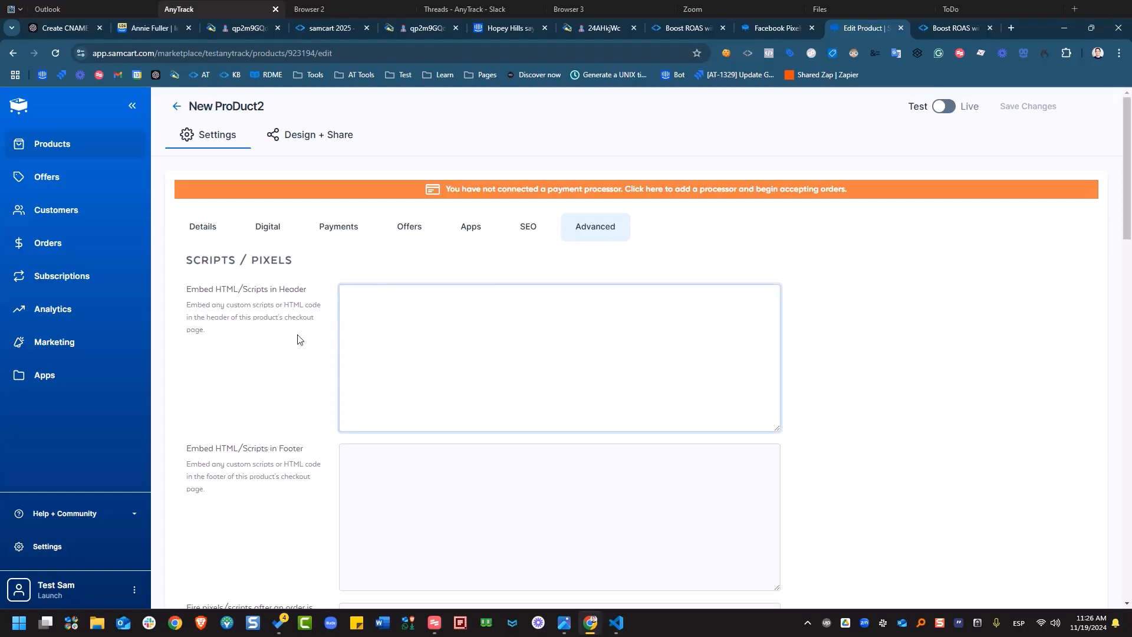
Paste the postback script as plain text into the 'Fire pixels/scripts after an order is completed' box.
scroll(299, 336, "down", 3)
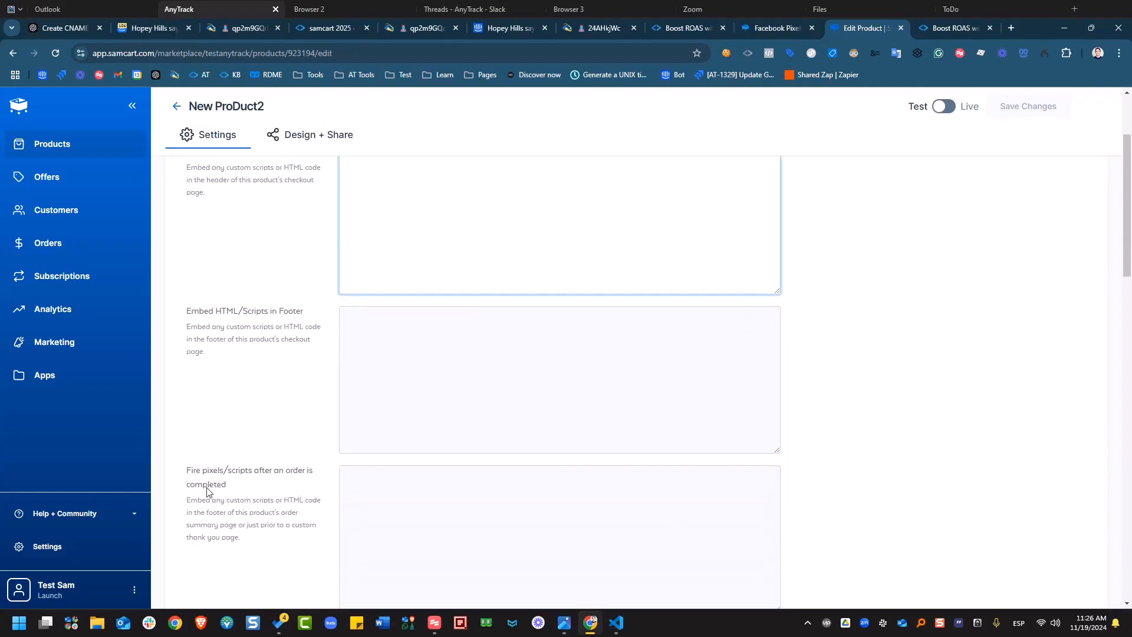
scroll(277, 490, "down", 1)
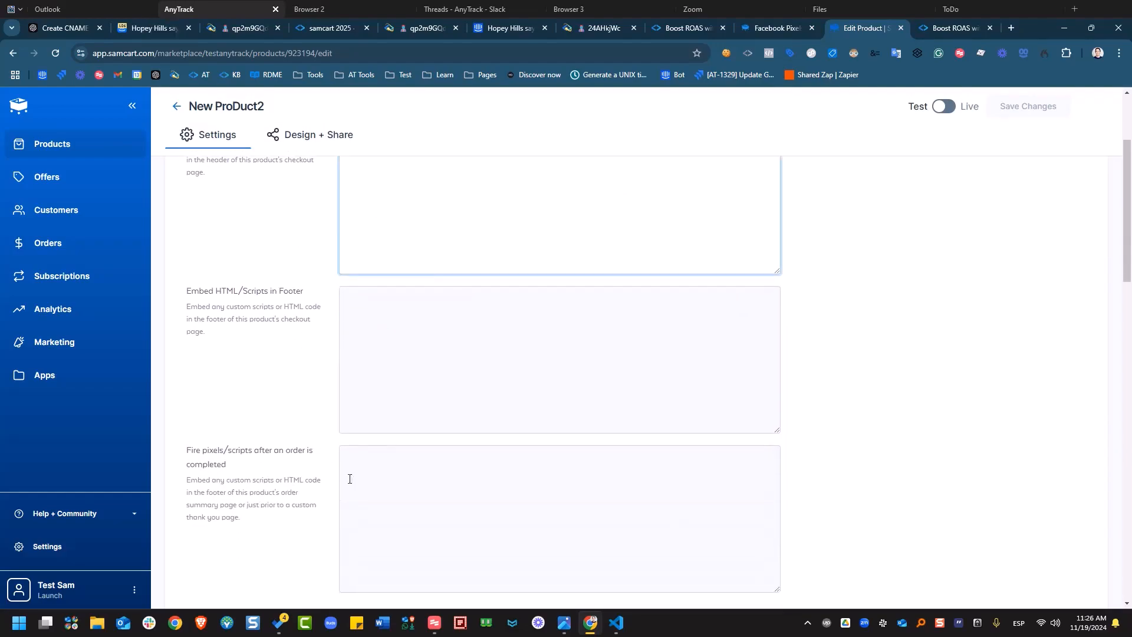
left_click(425, 475)
right_click(424, 475)
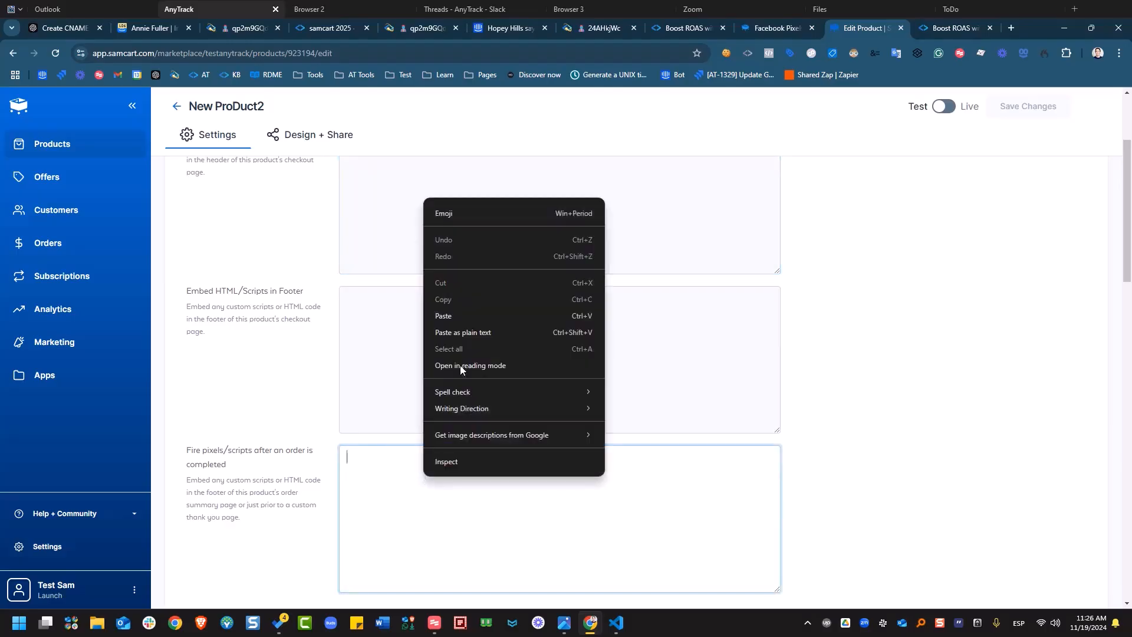
left_click(470, 331)
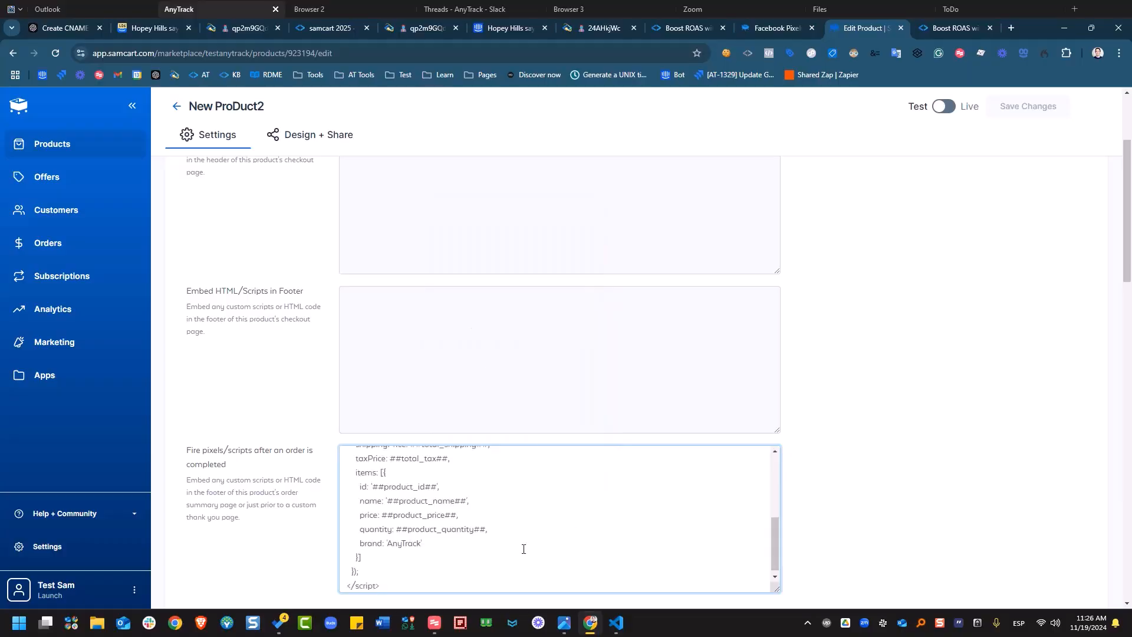
scroll(523, 549, "up", 7)
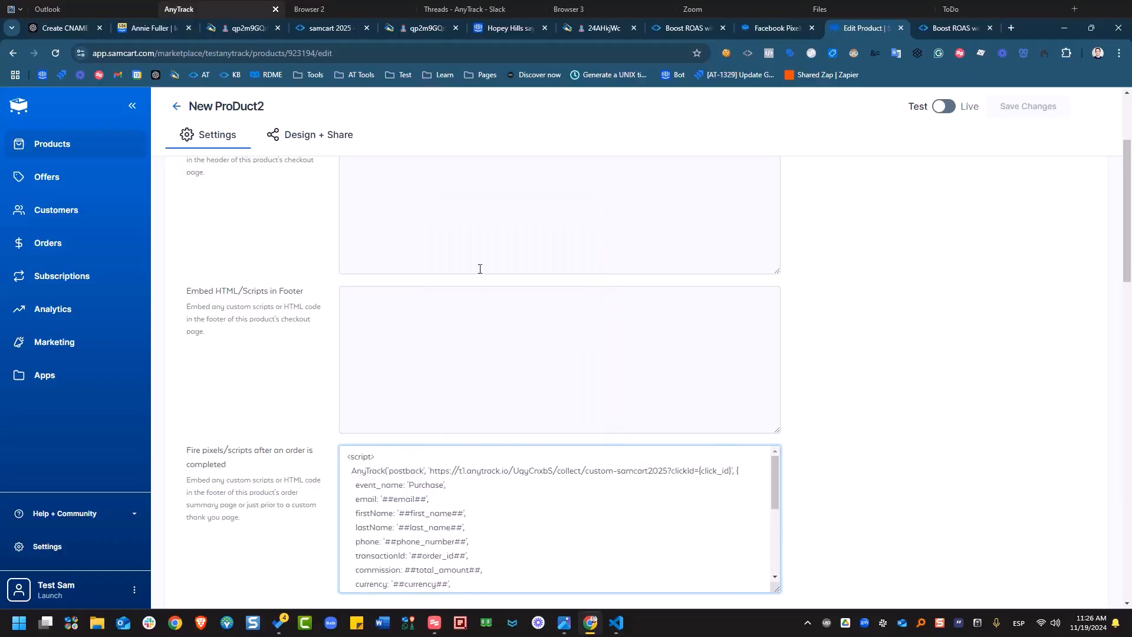
left_click(39, 242)
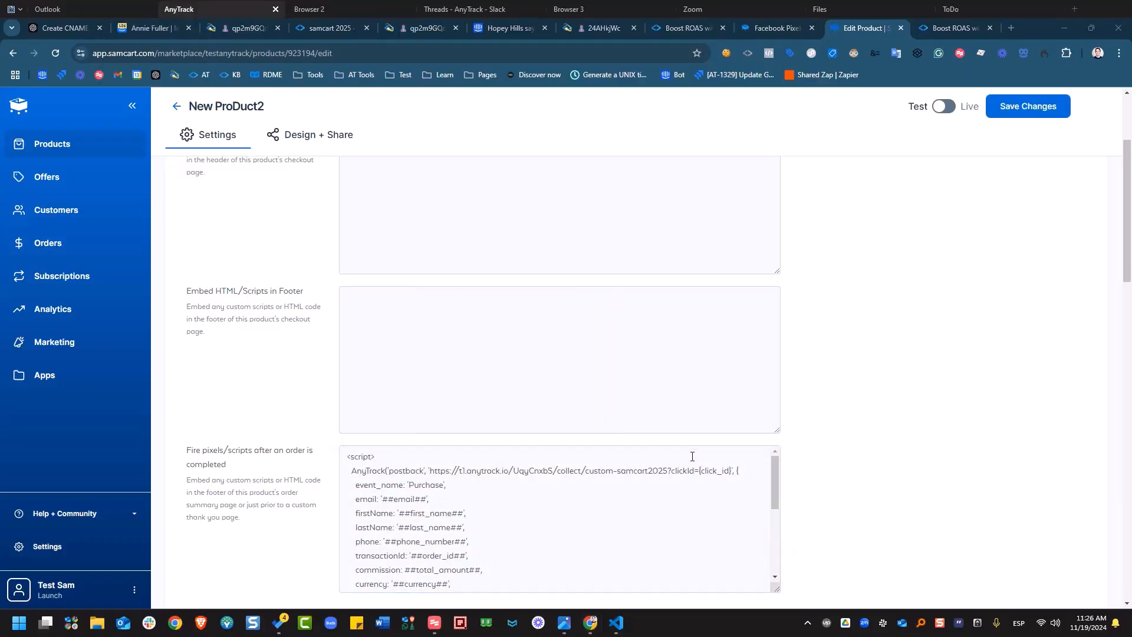
Review the pasted script and save New ProDuct2's changes.
scroll(481, 510, "down", 1)
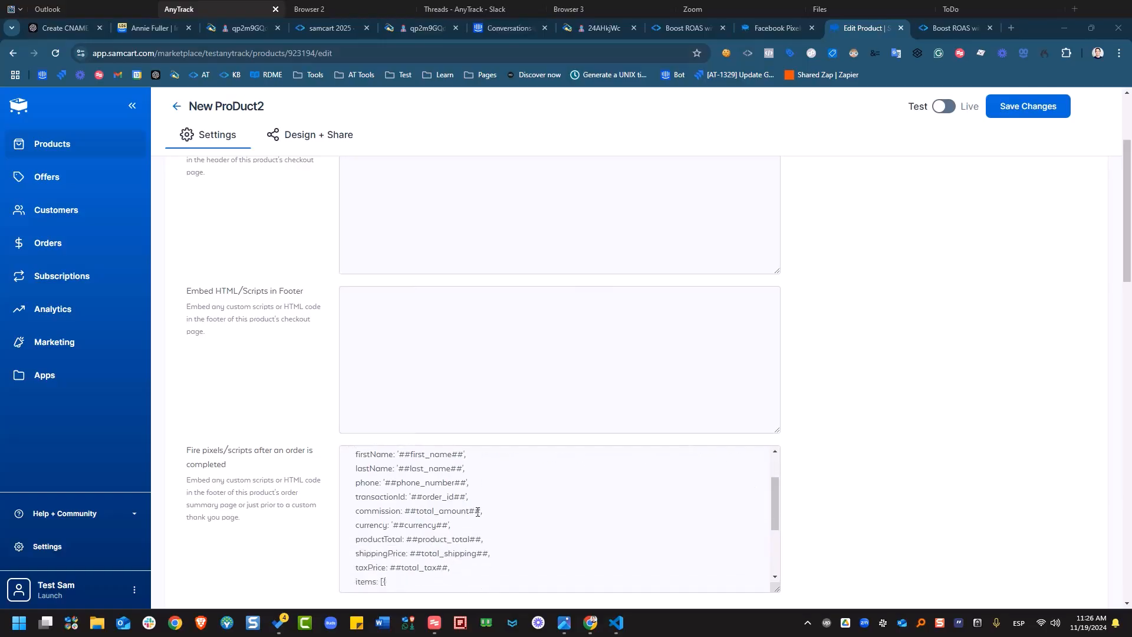
scroll(477, 511, "up", 2)
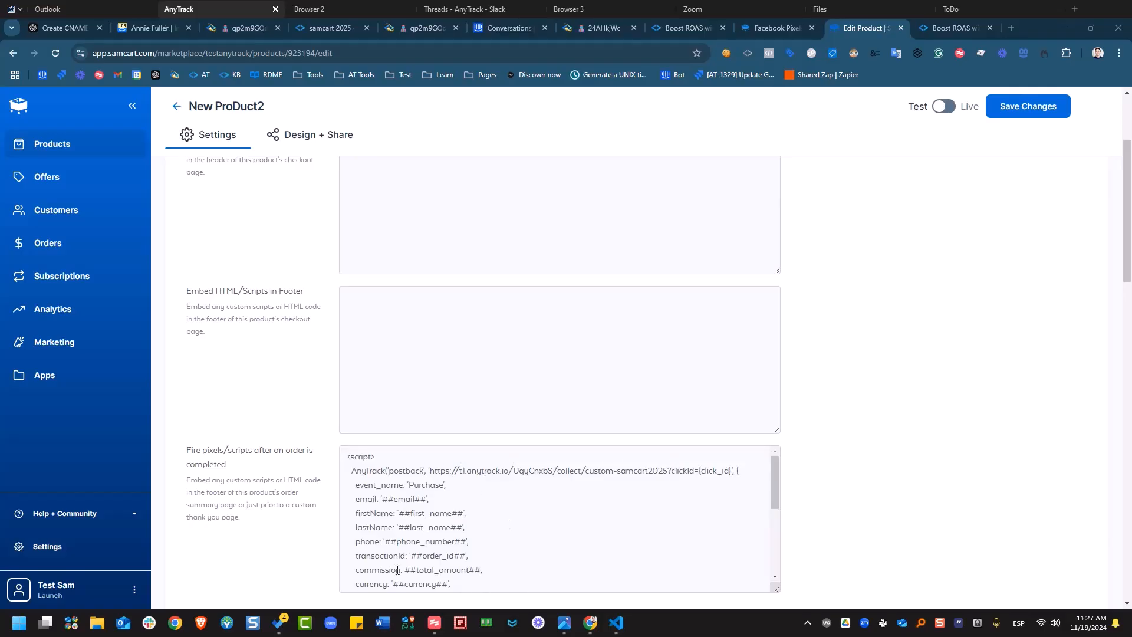
scroll(495, 536, "down", 1)
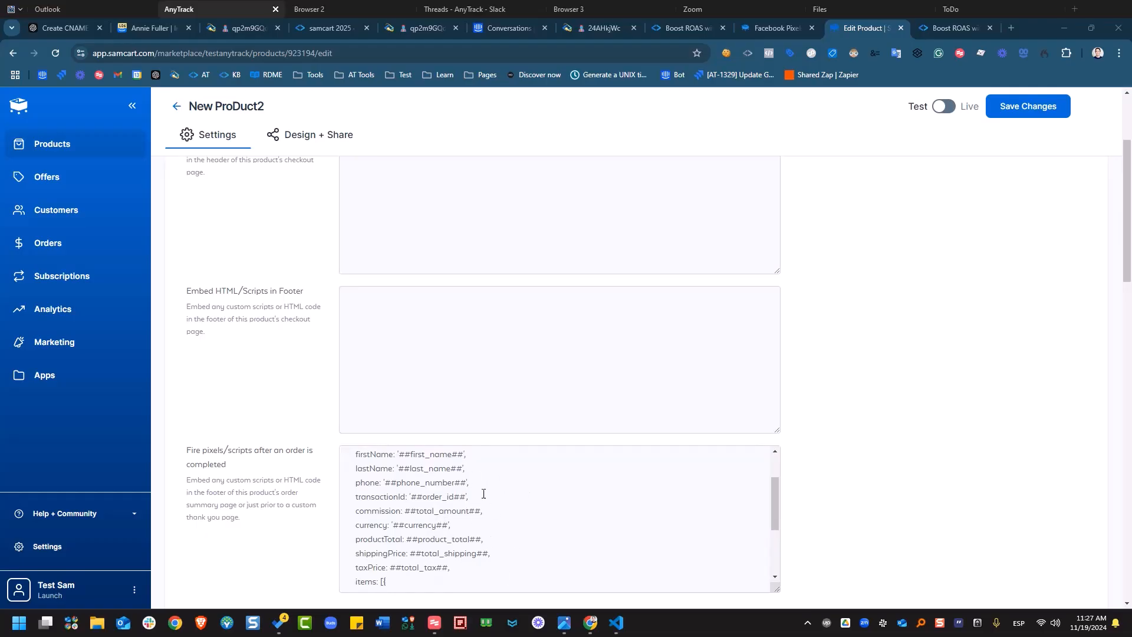
scroll(487, 496, "up", 1)
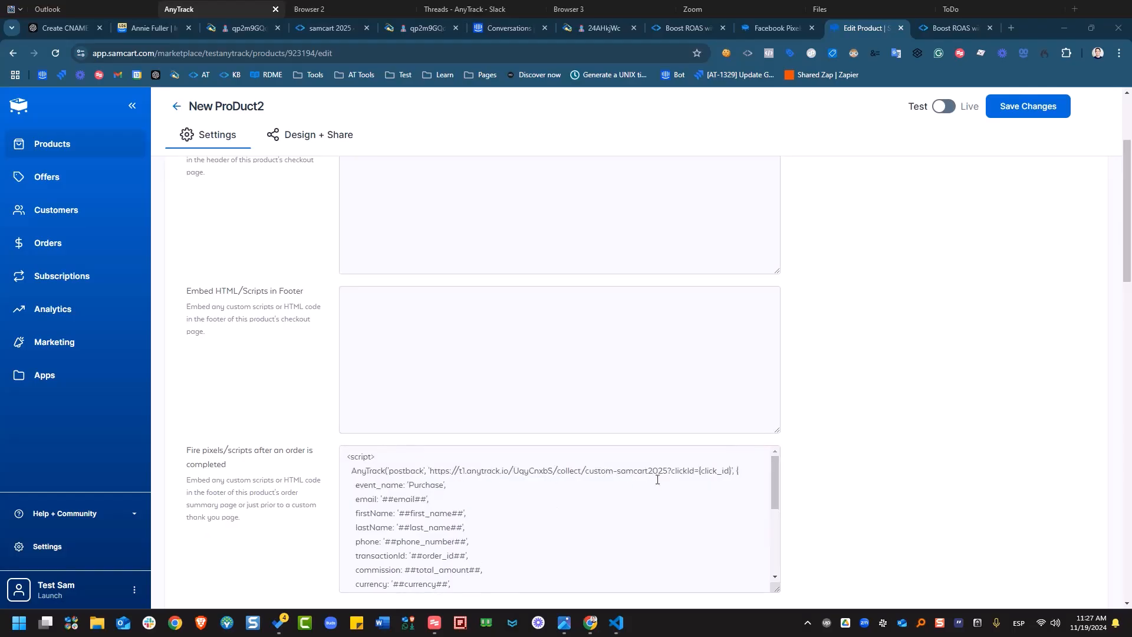
scroll(605, 476, "down", 5)
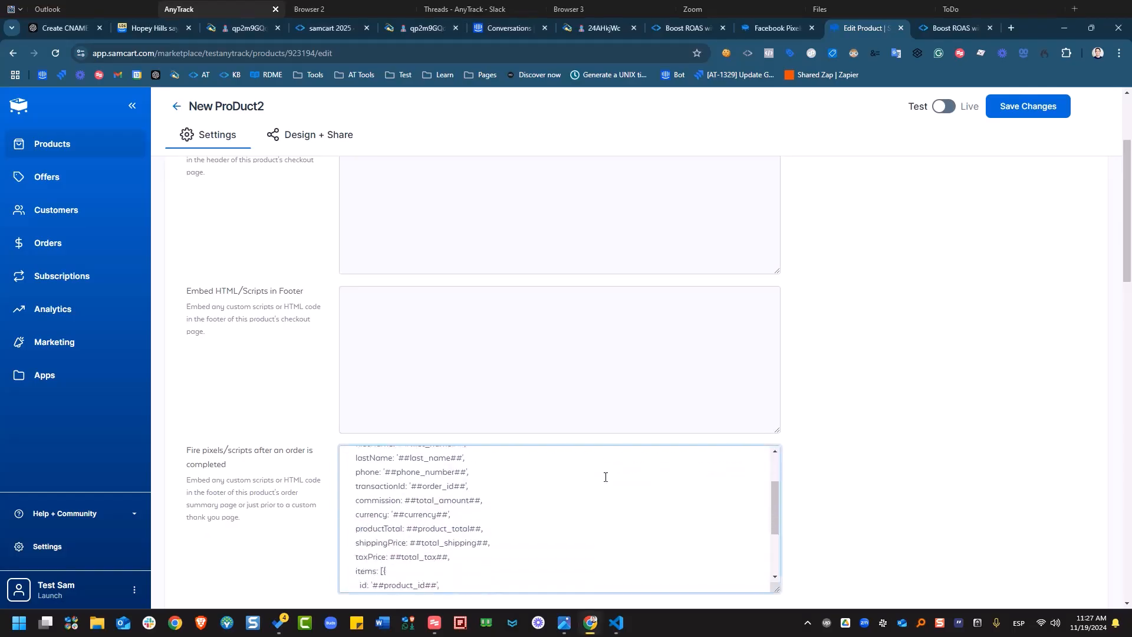
scroll(804, 408, "down", 2)
scroll(820, 365, "up", 1)
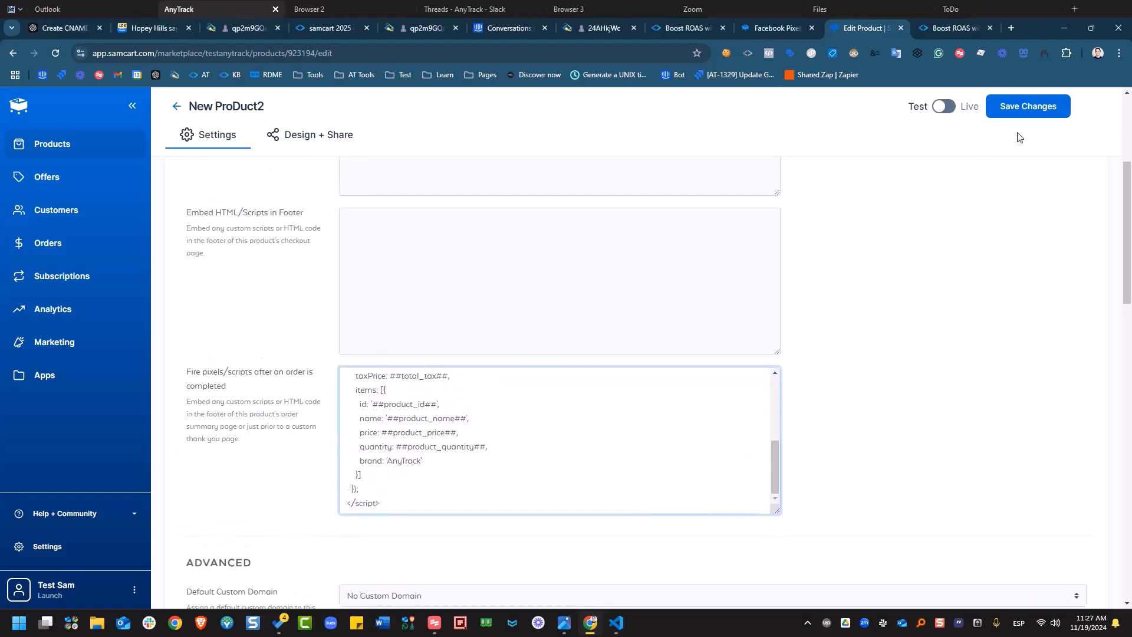
left_click(1005, 108)
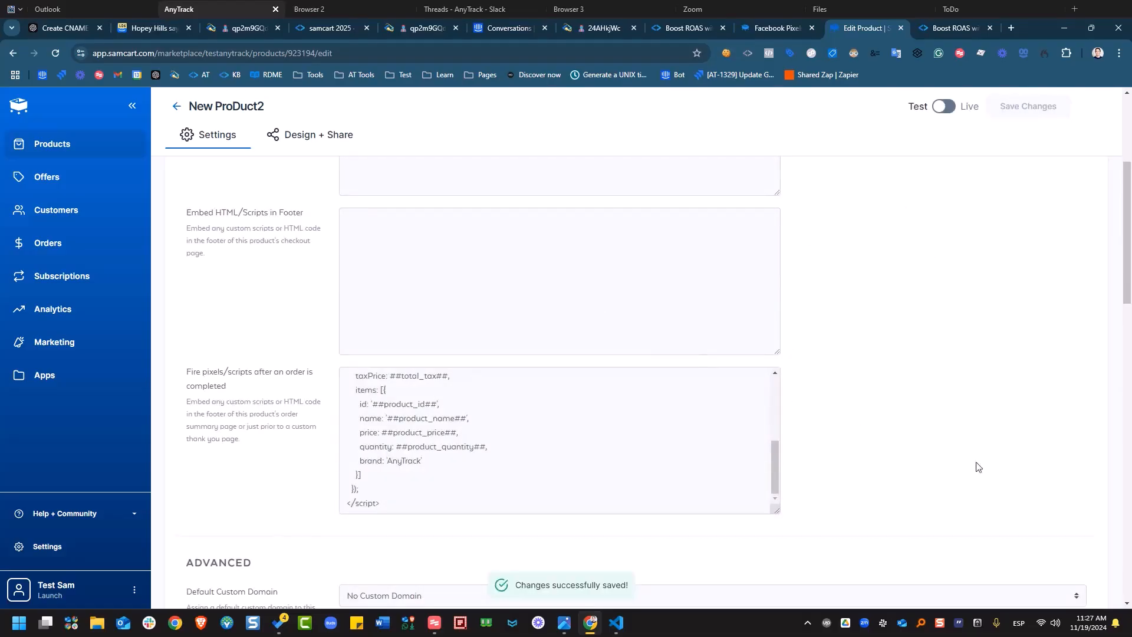
Glance at the pixel help article, then preview New ProDuct2's checkout from Design + Share.
left_click(760, 30)
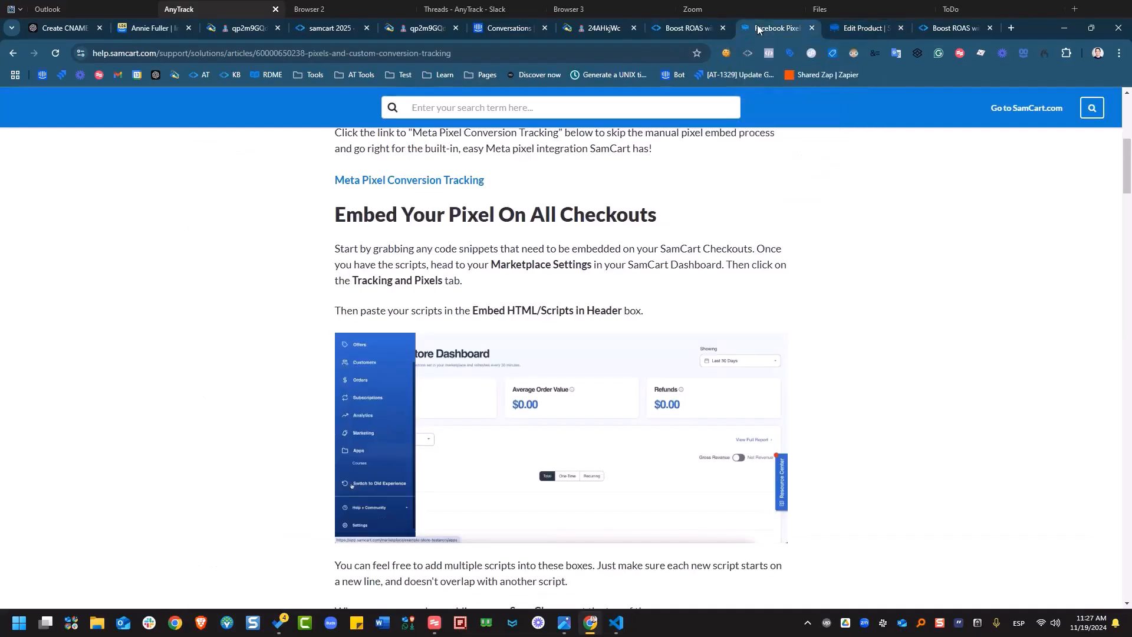
left_click(841, 33)
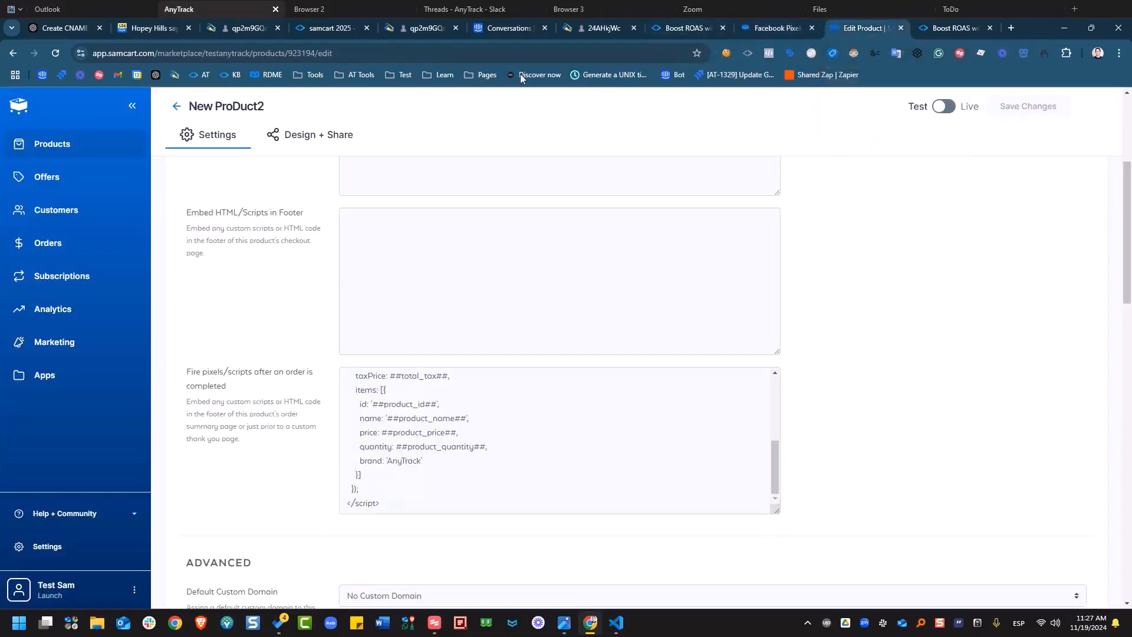
left_click(297, 145)
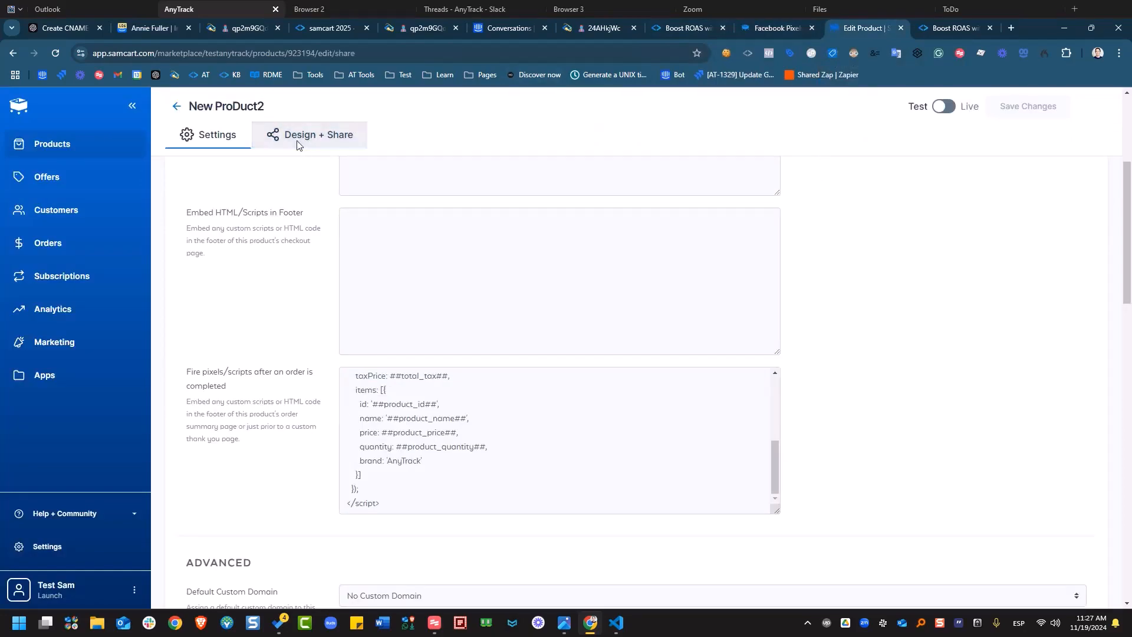
left_click(225, 278)
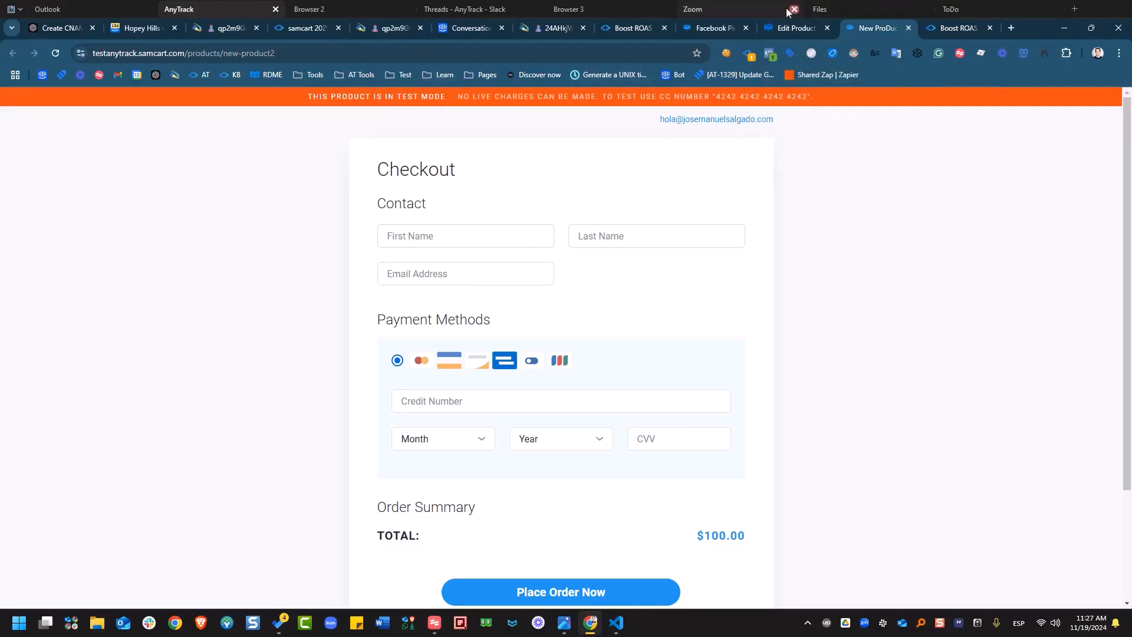
left_click(781, 27)
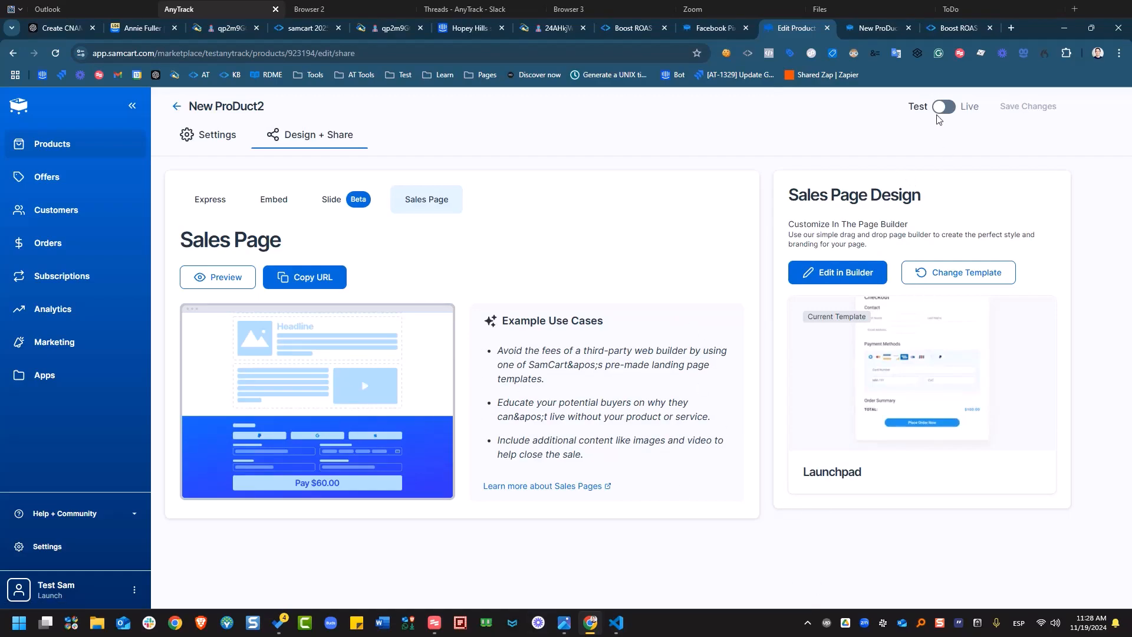
Enter the test buyer's first name, last name and e-mail in the checkout preview.
left_click(224, 286)
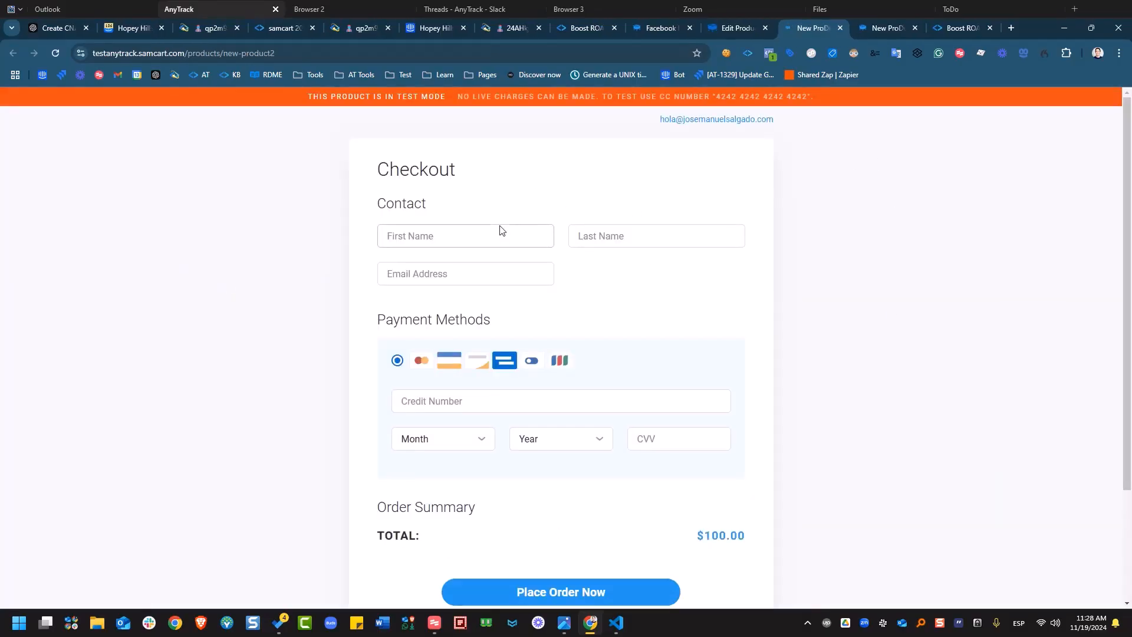
left_click(515, 240)
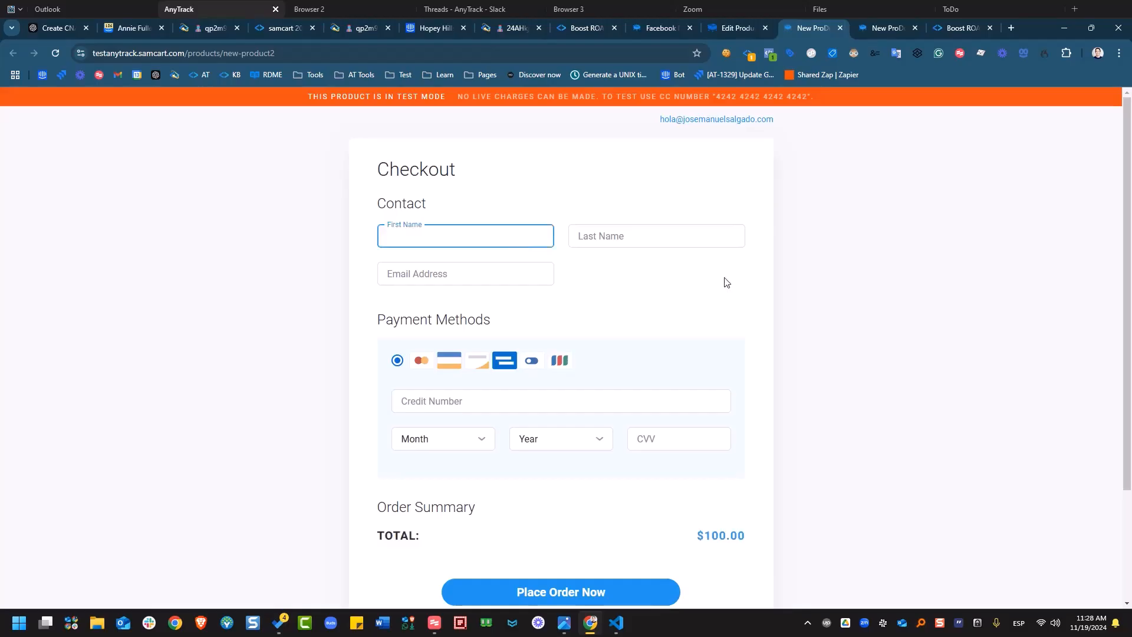
type("Test")
key("Tab")
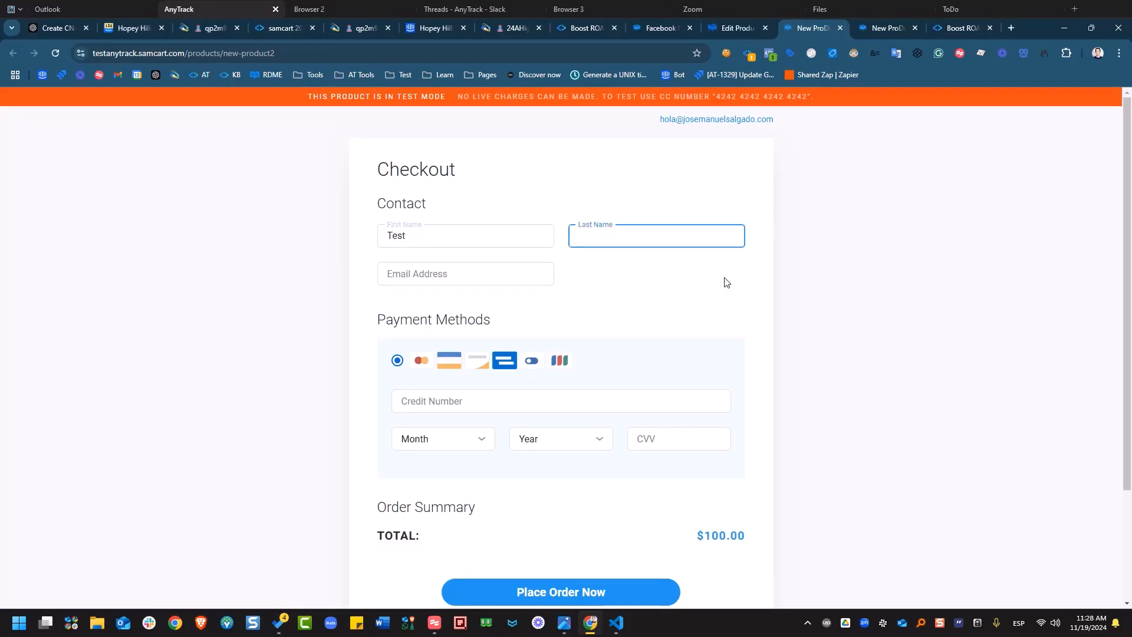
type("Samcart")
key("Tab")
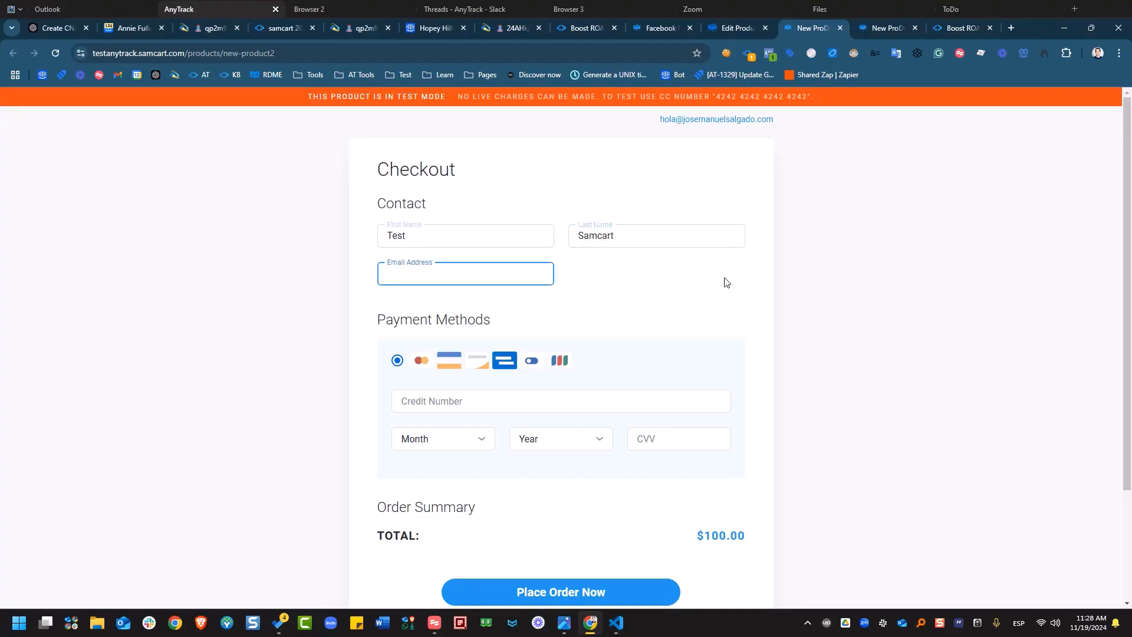
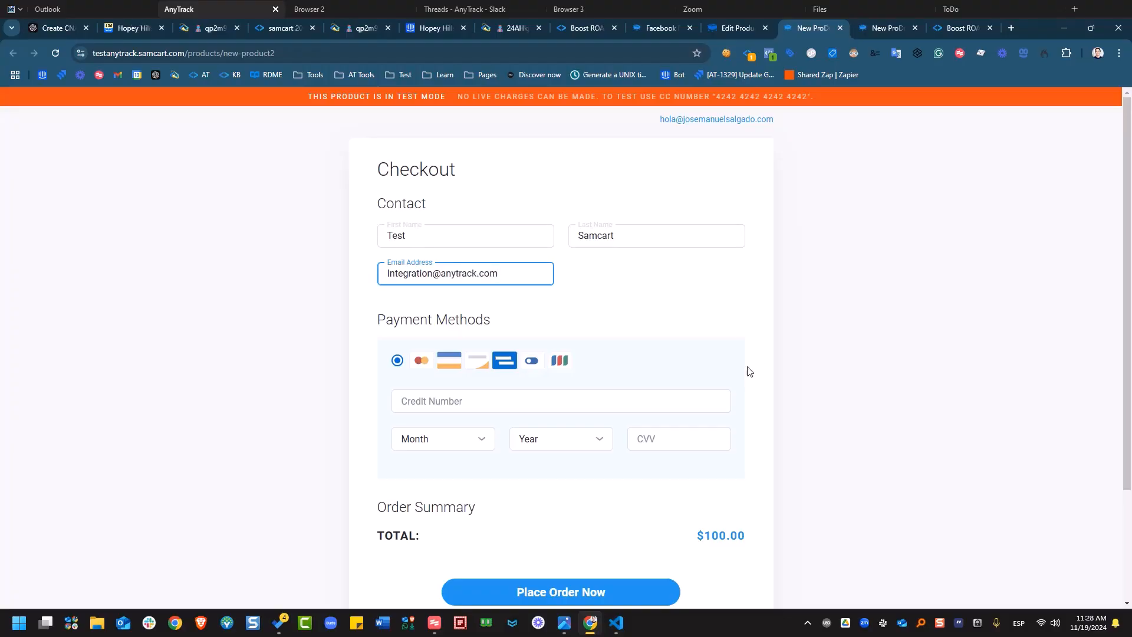
Autofill the saved test Visa card, keep the 2025 expiry year, and enter the security code.
left_click(554, 401)
left_click(515, 442)
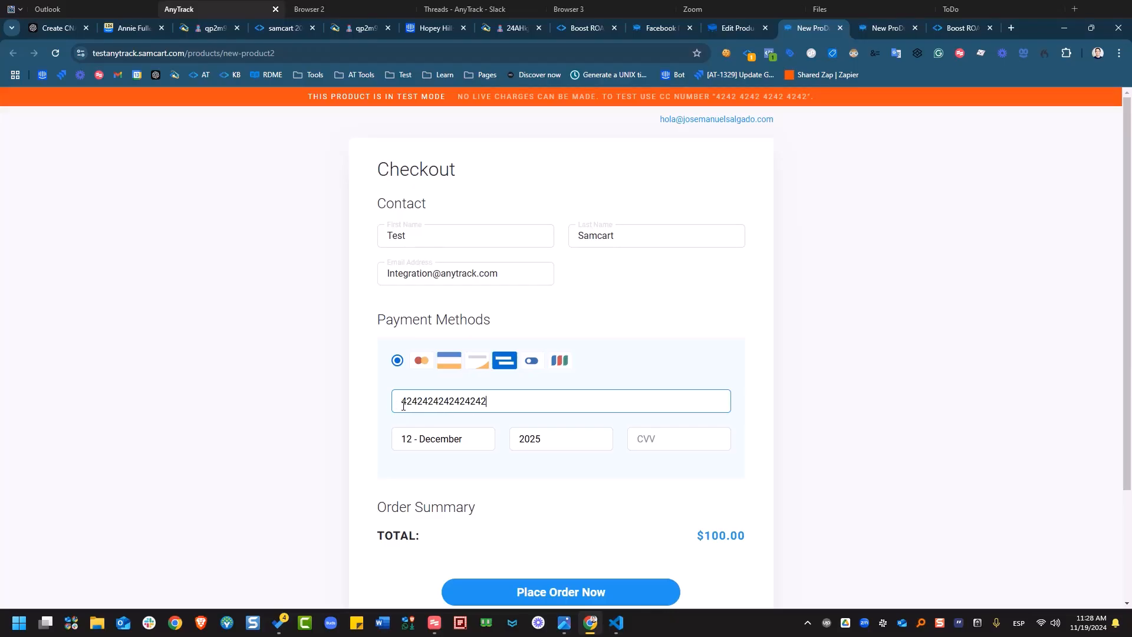
left_click_drag(403, 406, 422, 405)
left_click(422, 406)
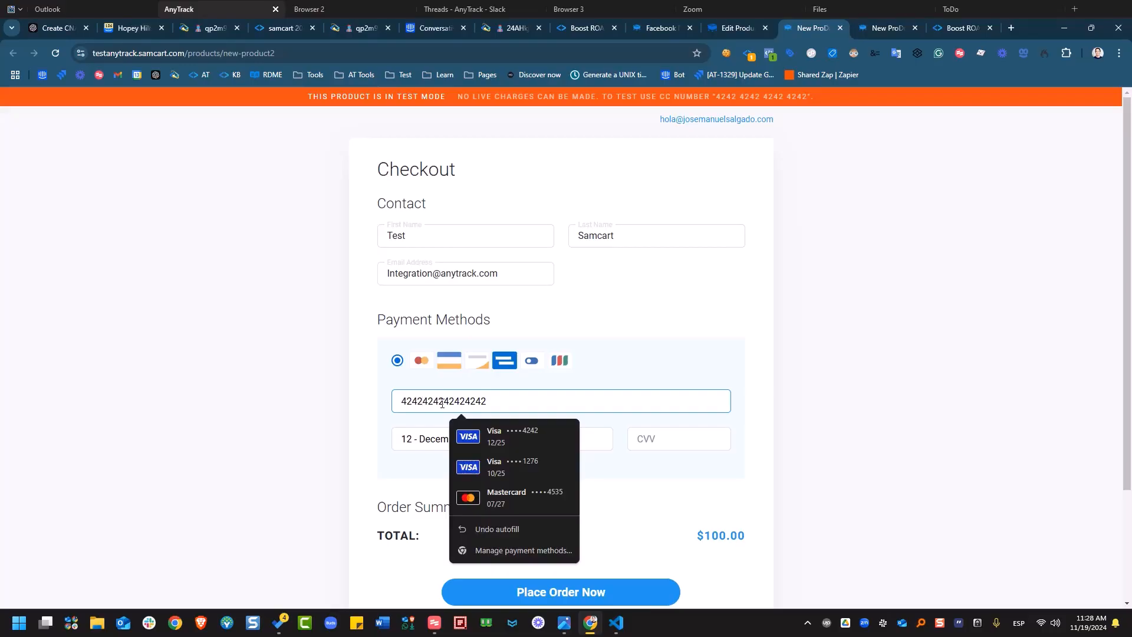
left_click(401, 464)
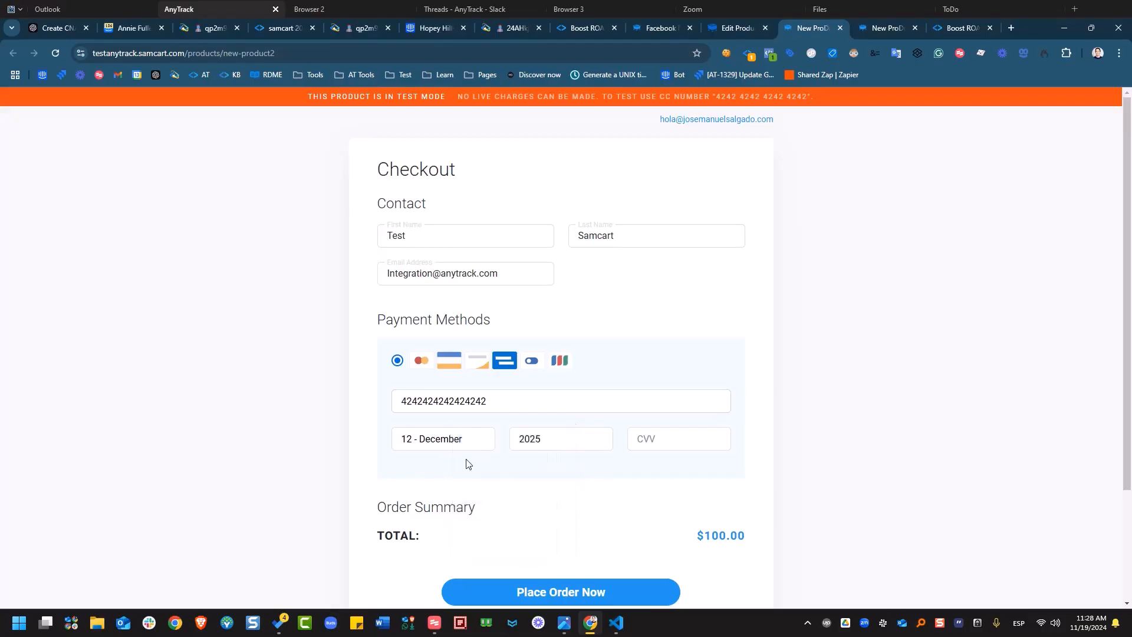
left_click(540, 446)
left_click(672, 442)
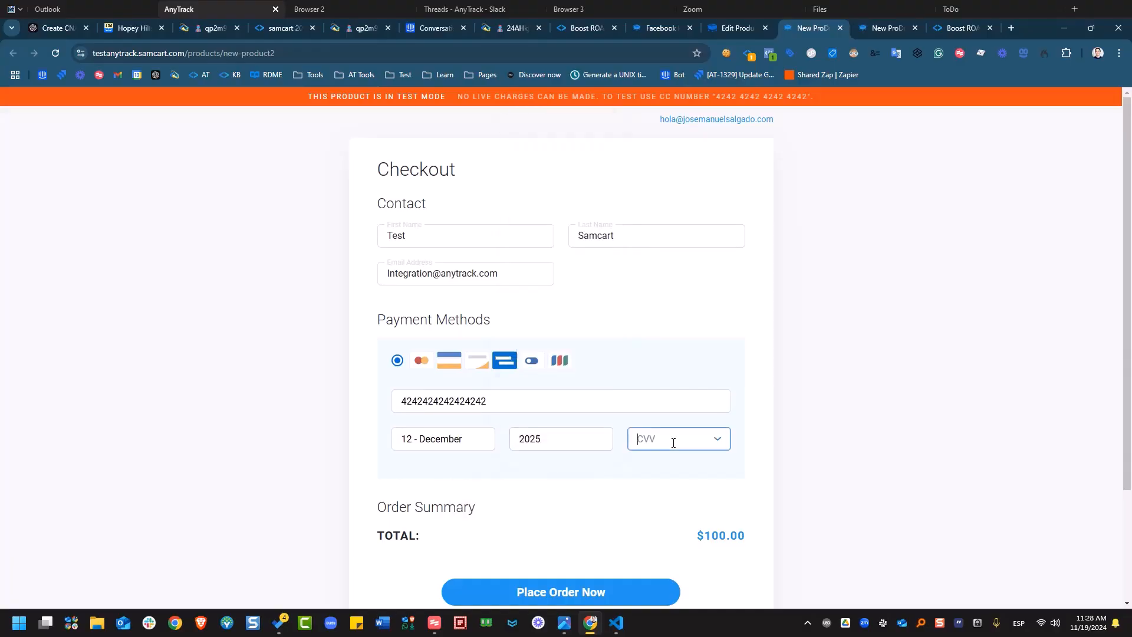
type("345")
left_click(856, 367)
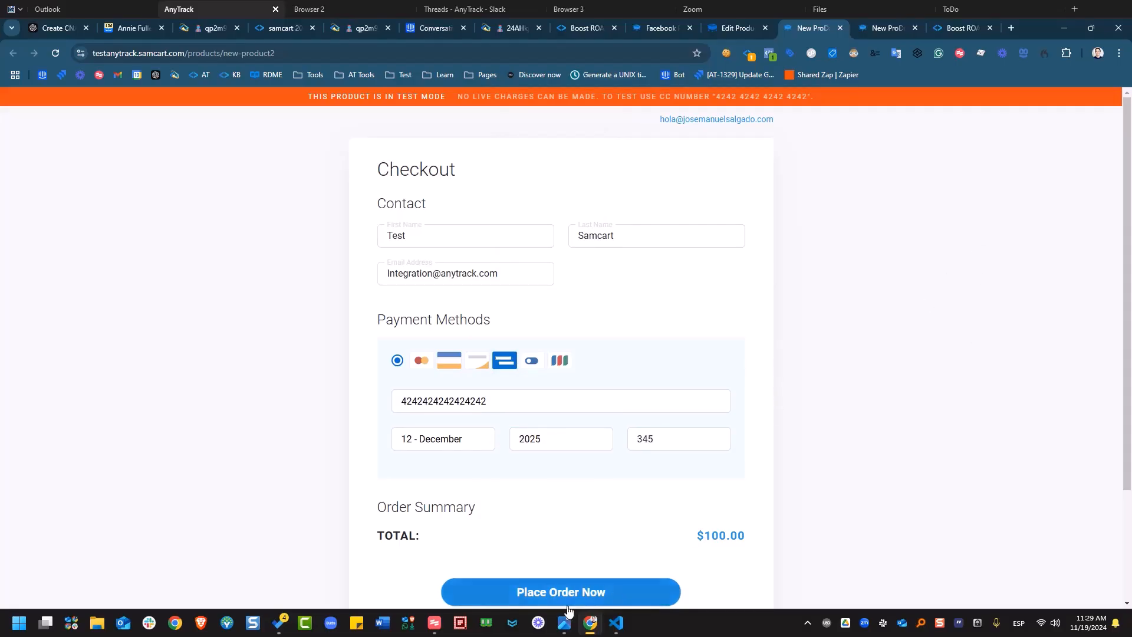
Place the $100.00 test order for New ProDuct2.
scroll(613, 530, "down", 1)
left_click(581, 555)
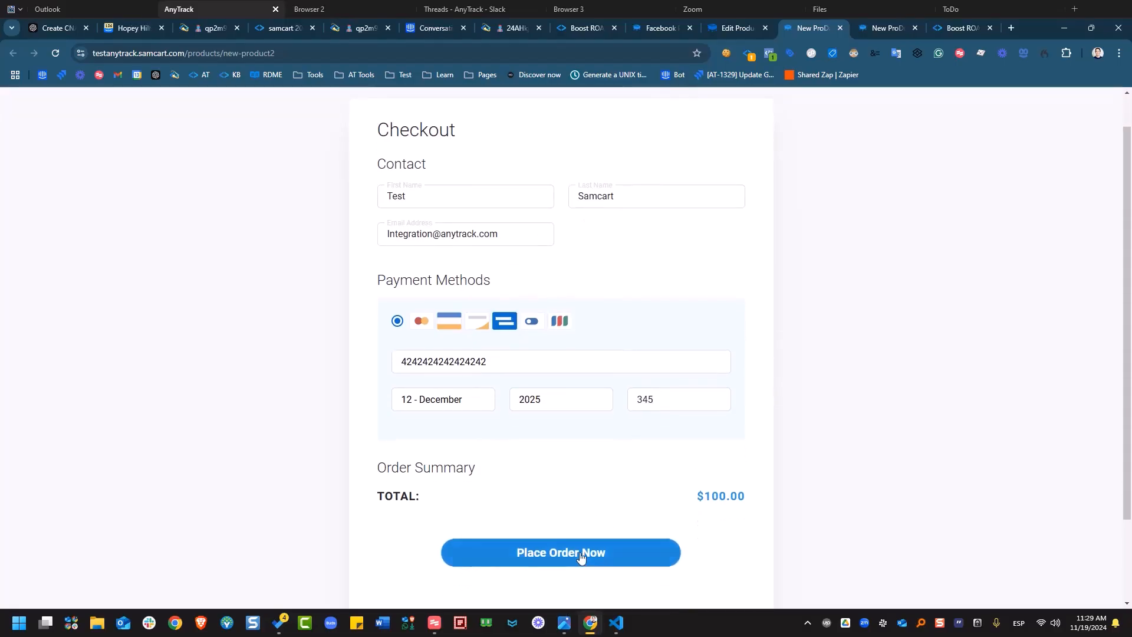
left_click(581, 554)
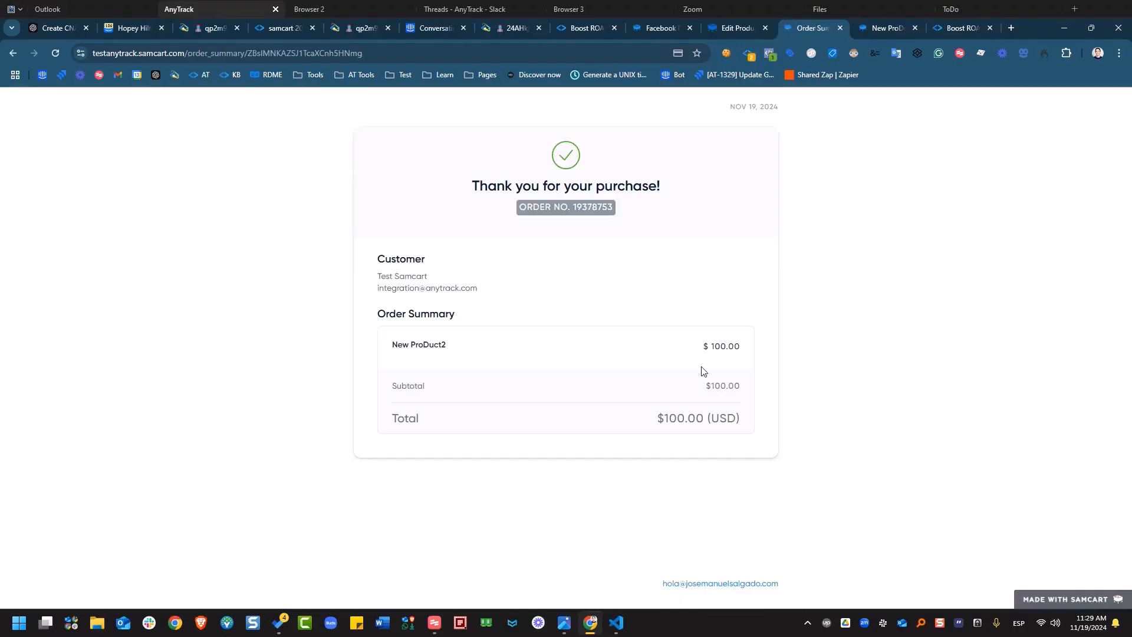
Check the Pixel Helper's snippets list to confirm the Purchase postback snippet's code.
left_click(751, 56)
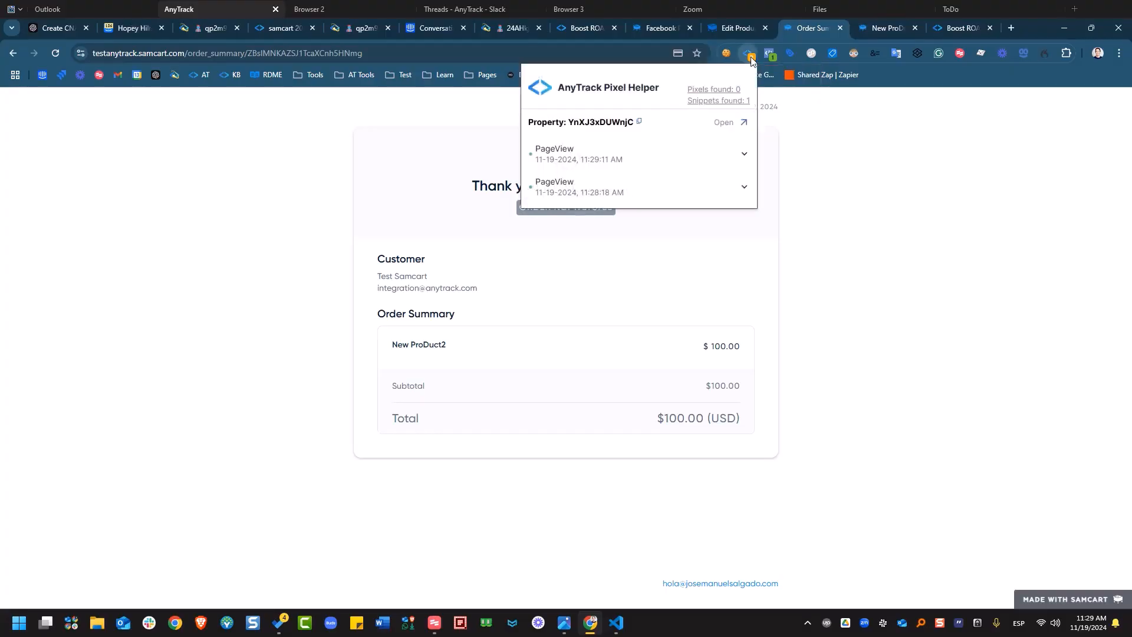
left_click(715, 102)
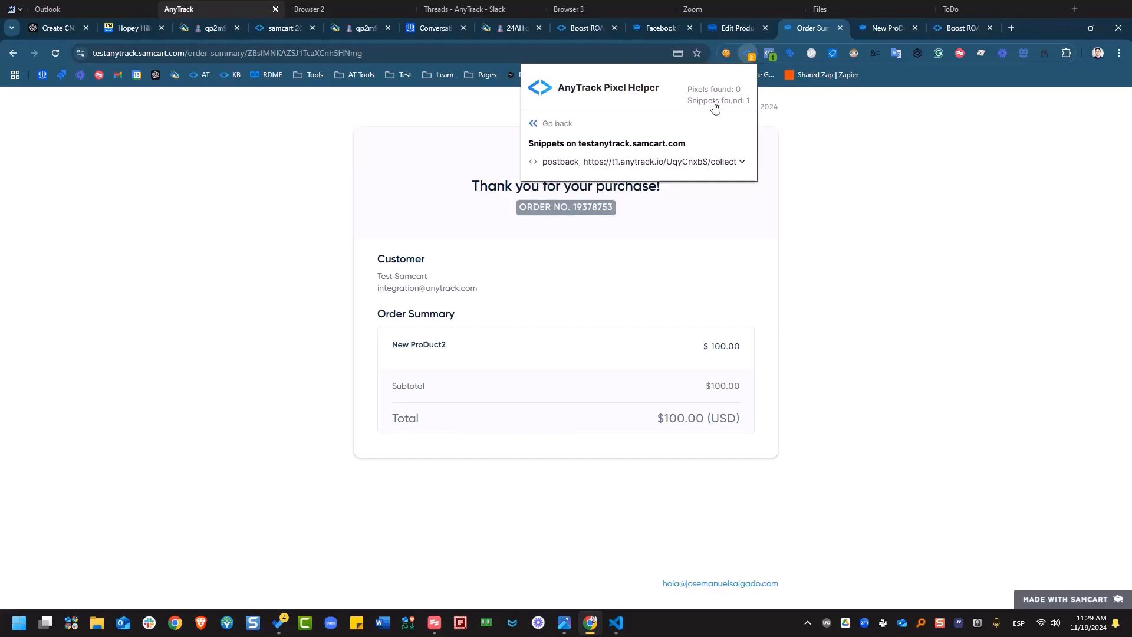
left_click(635, 163)
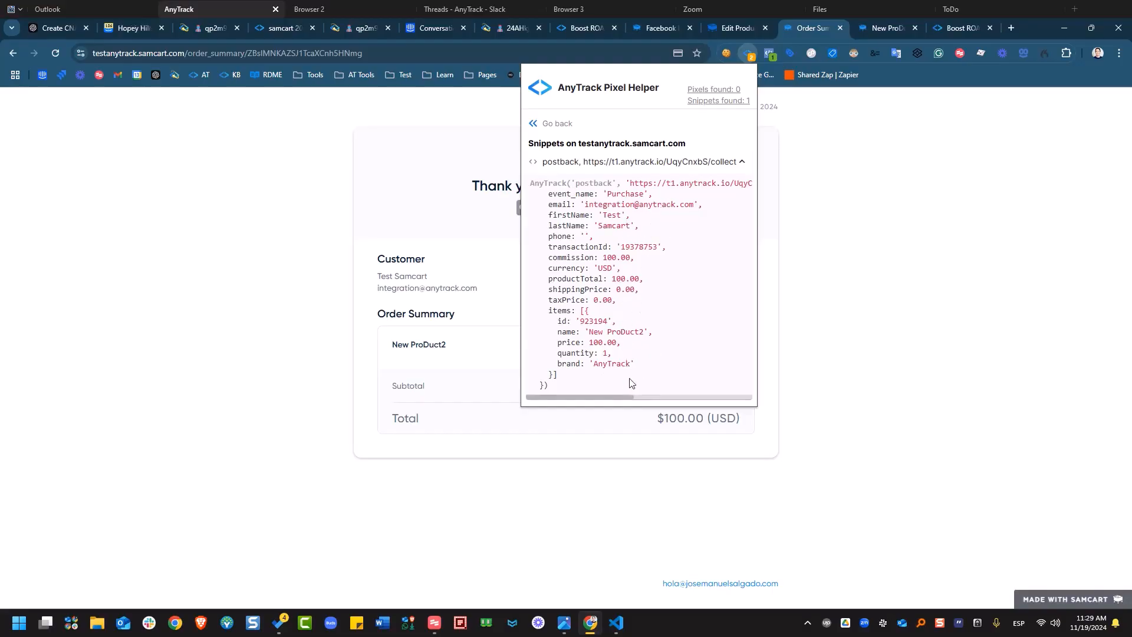
mouse_move(627, 396)
left_mouse_down()
mouse_move(714, 395)
mouse_move(616, 403)
left_mouse_up()
left_click(826, 214)
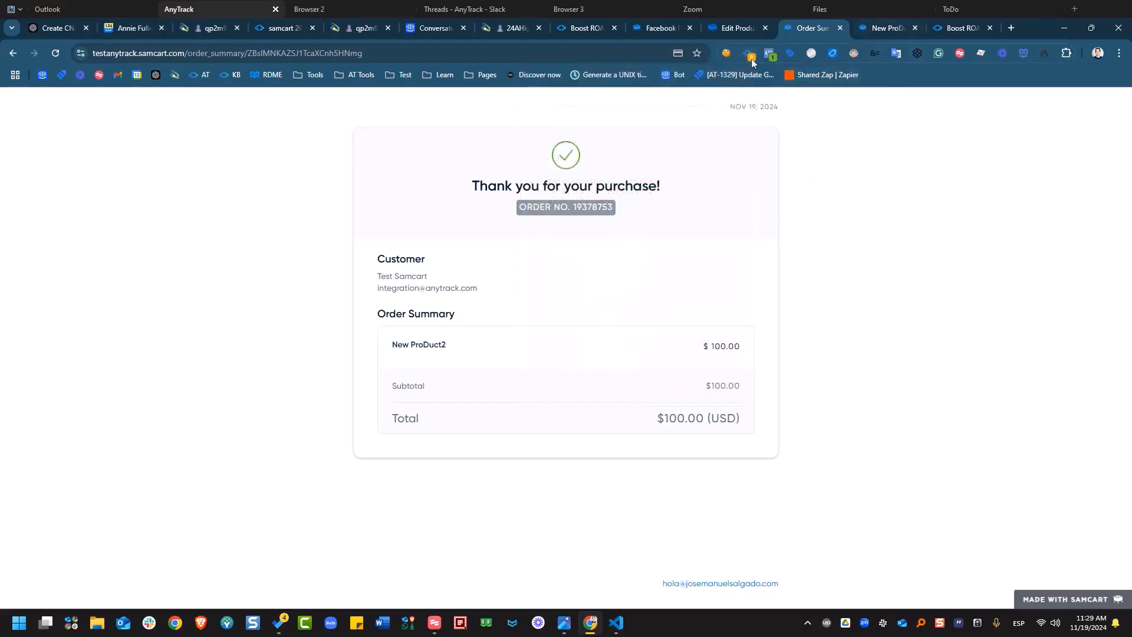
Open the samcart 2025 integration from AnyTrack's Integrations list.
left_click(278, 28)
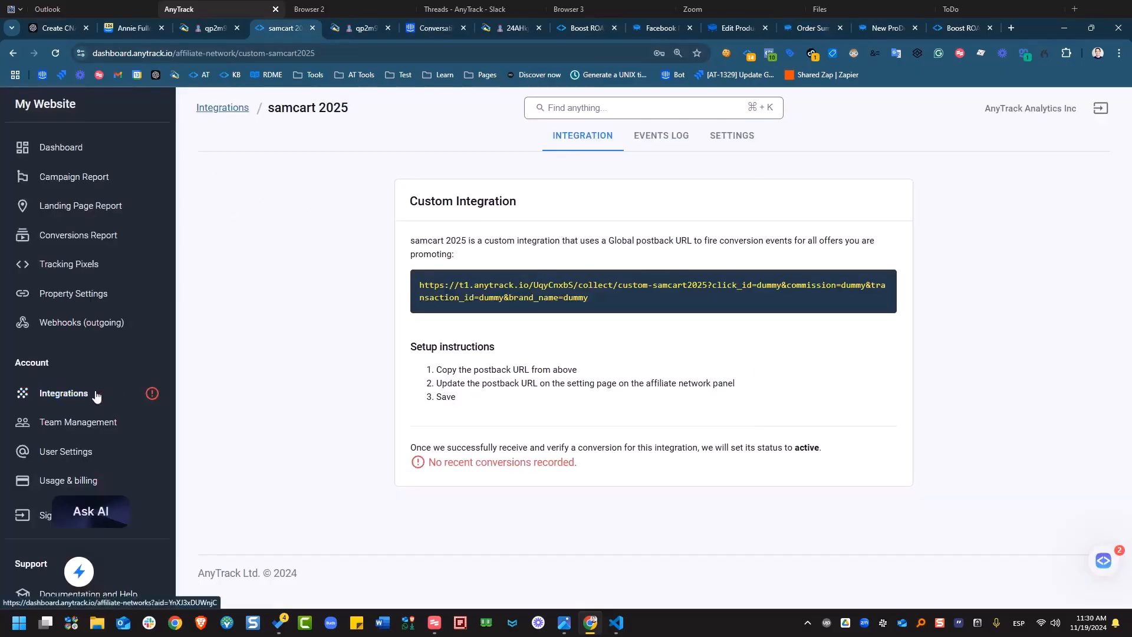
left_click(64, 393)
scroll(343, 231, "down", 15)
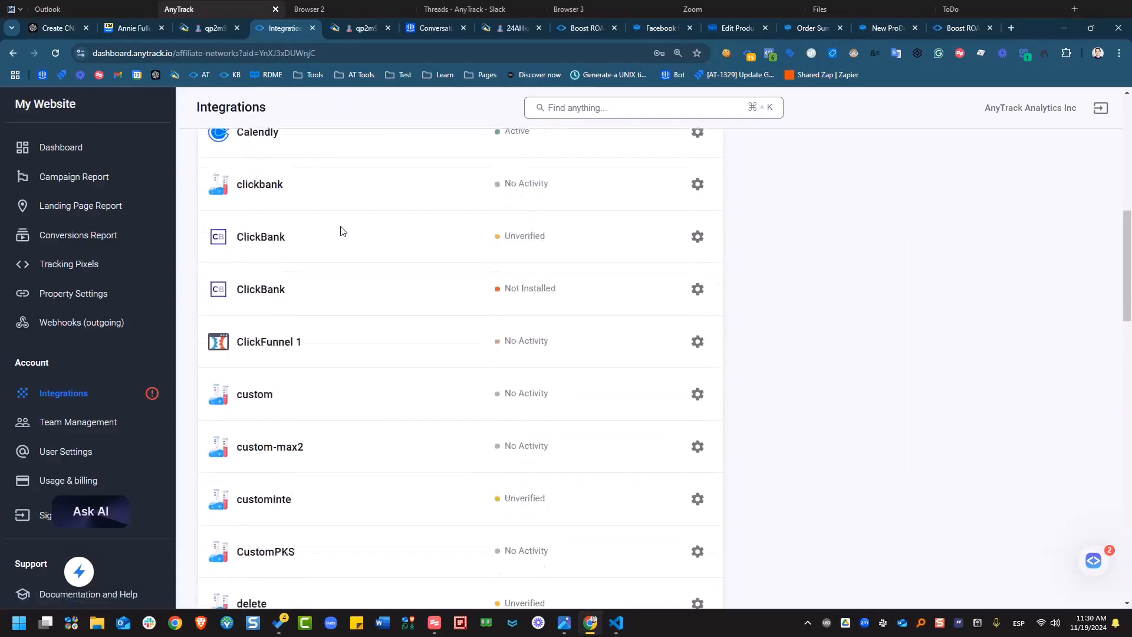
scroll(367, 389, "down", 5)
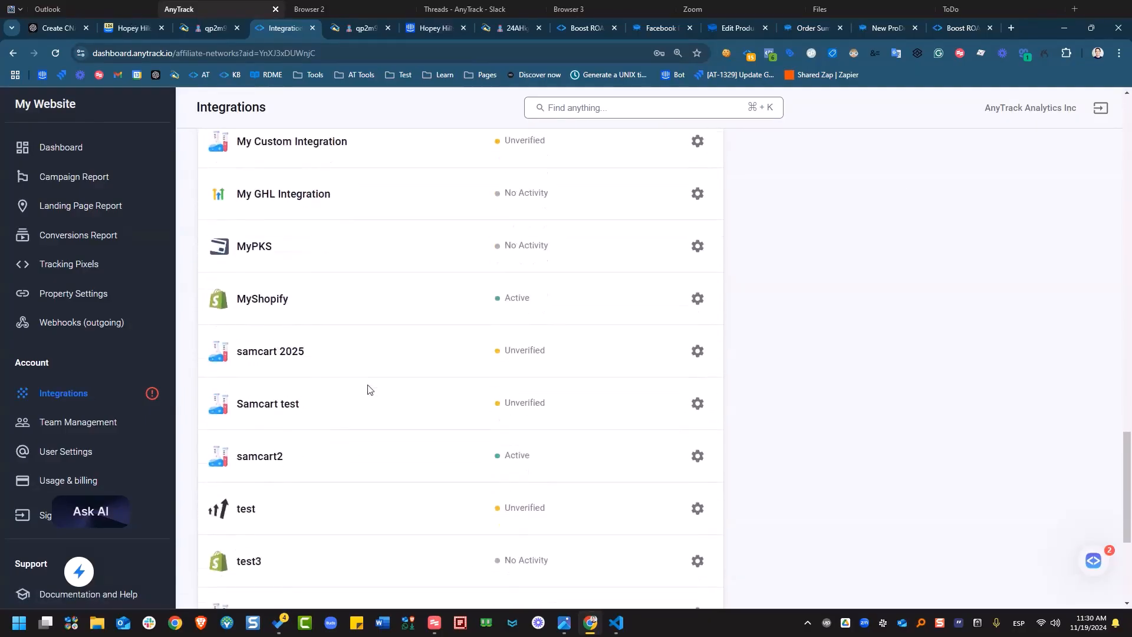
left_click(278, 354)
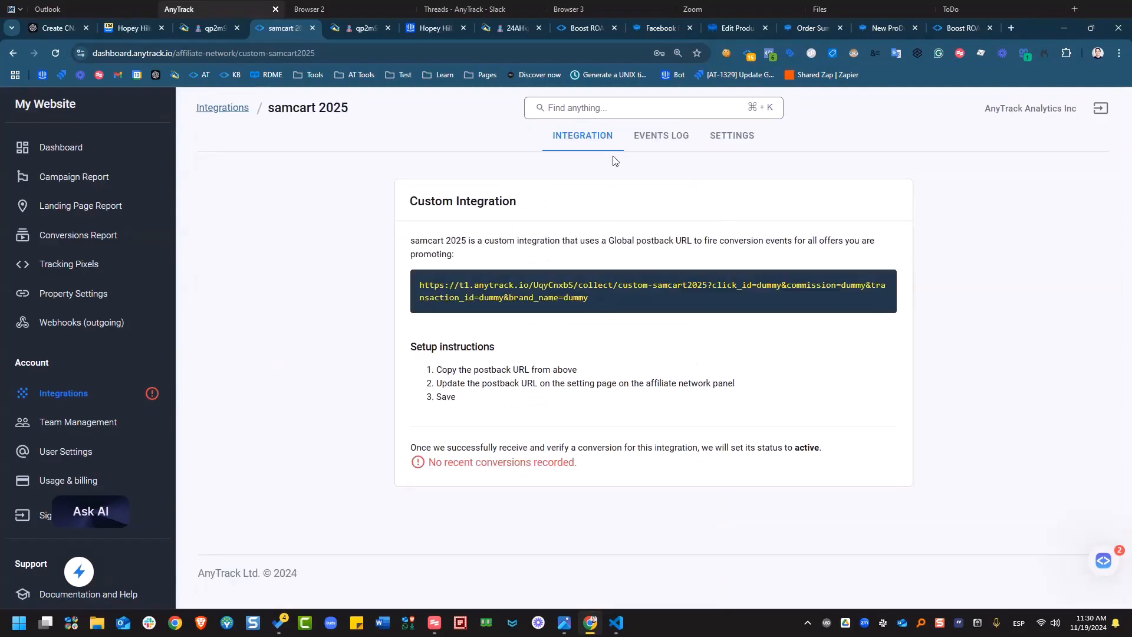
Check its Events Log and open conversion events for the purchase's click ID.
left_click(658, 144)
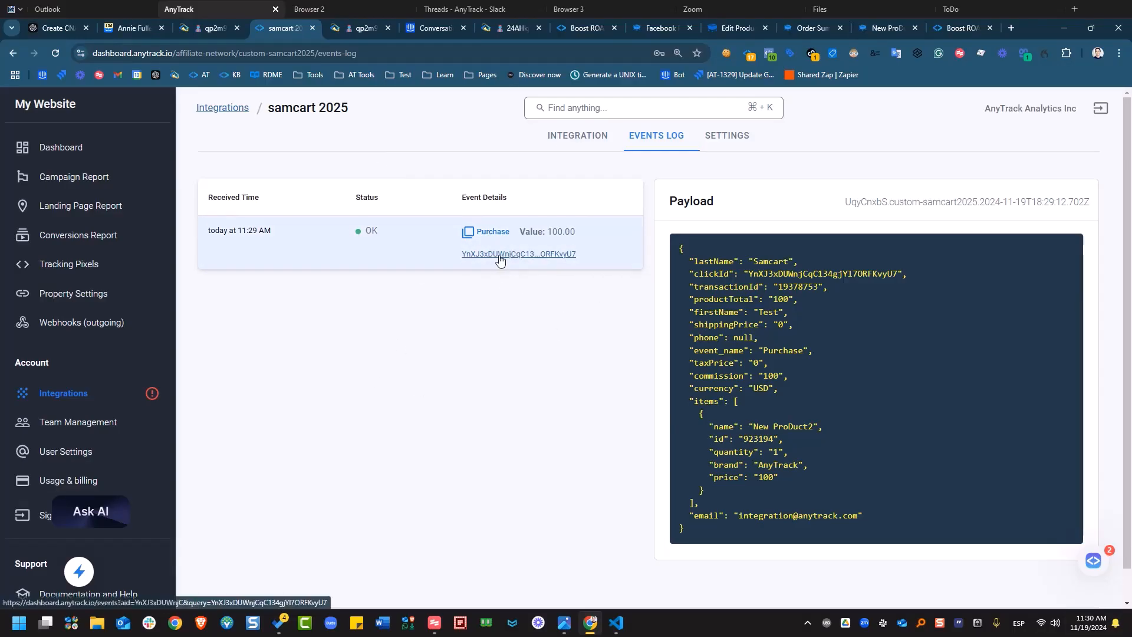
scroll(510, 255, "down", 1)
left_click(510, 241)
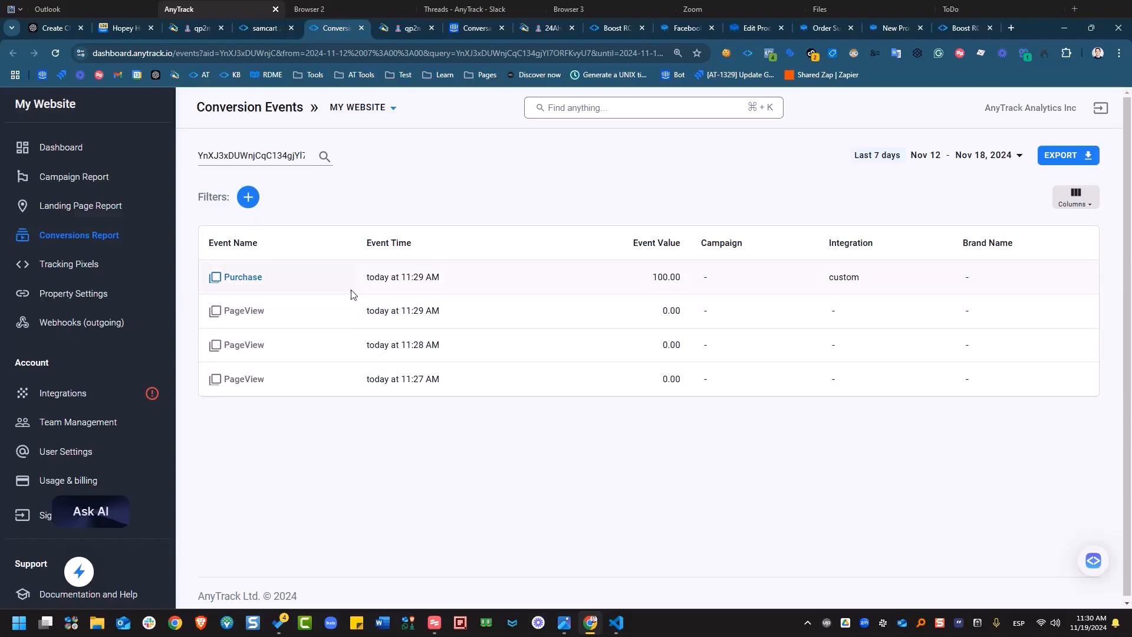
Inspect the 11:27 and 11:29 PageViews and the 11:29 Purchase (value 100), then close the details.
left_click(257, 280)
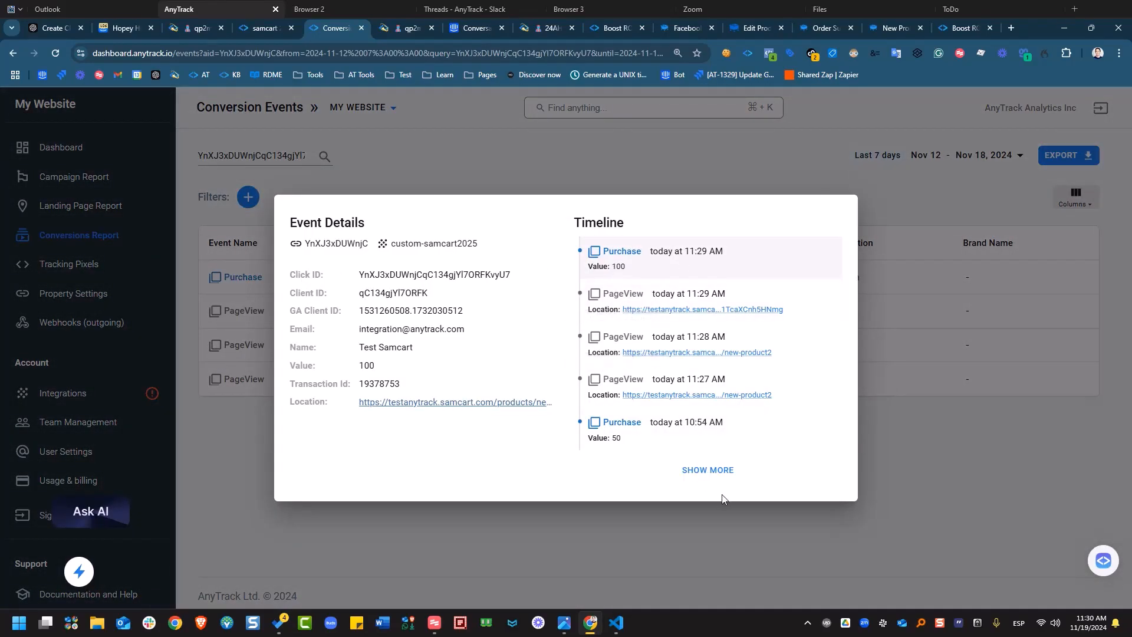
left_click(697, 474)
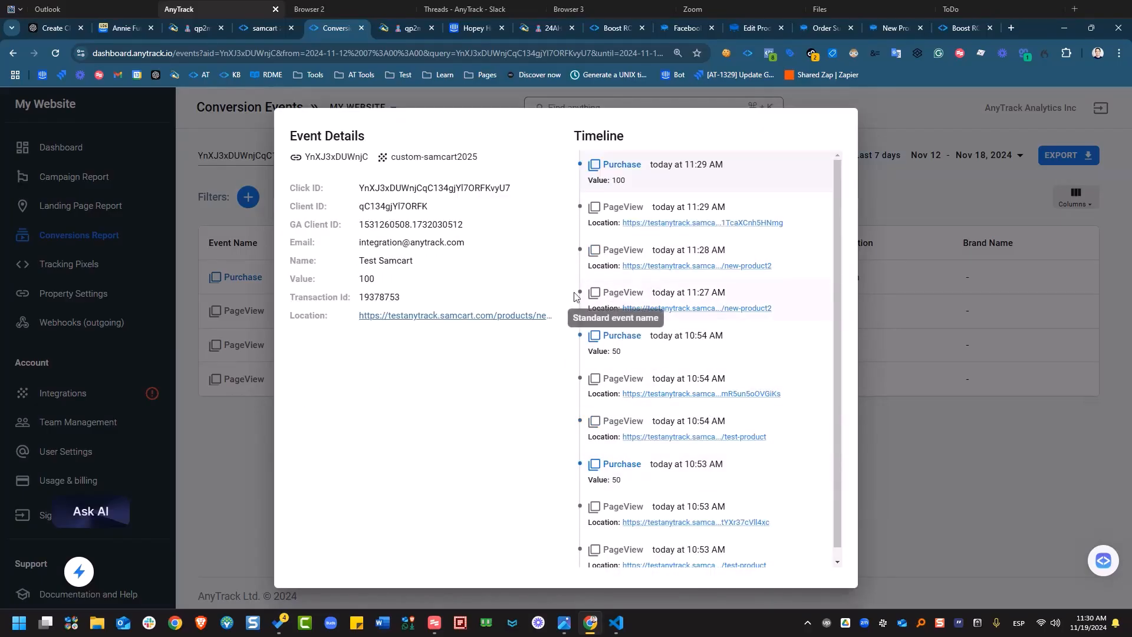
left_click(598, 299)
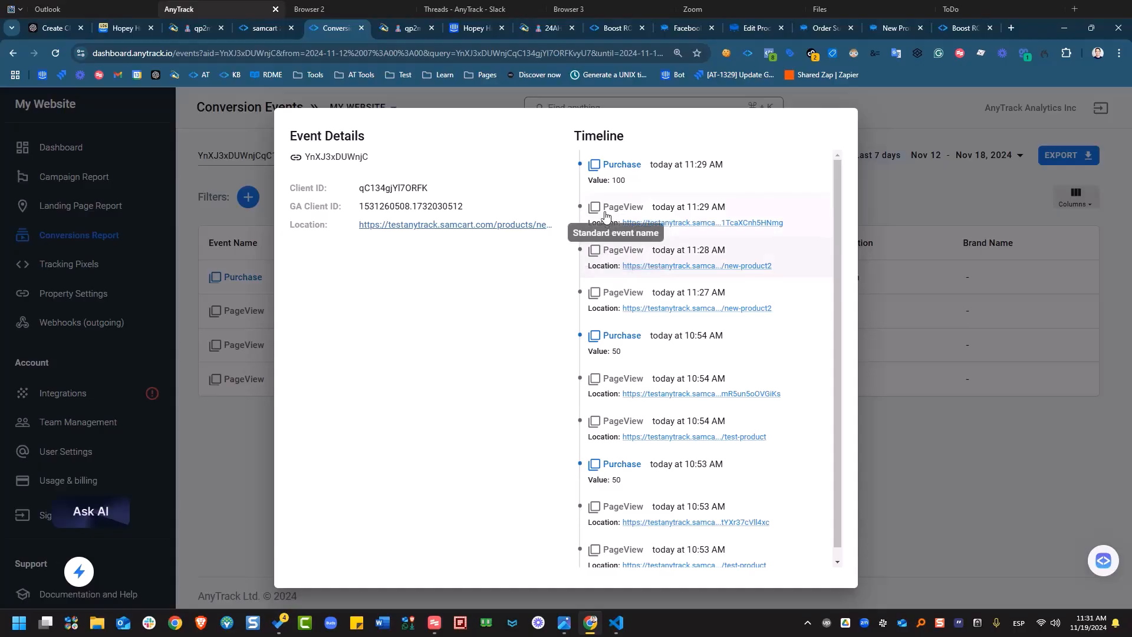
left_click(605, 213)
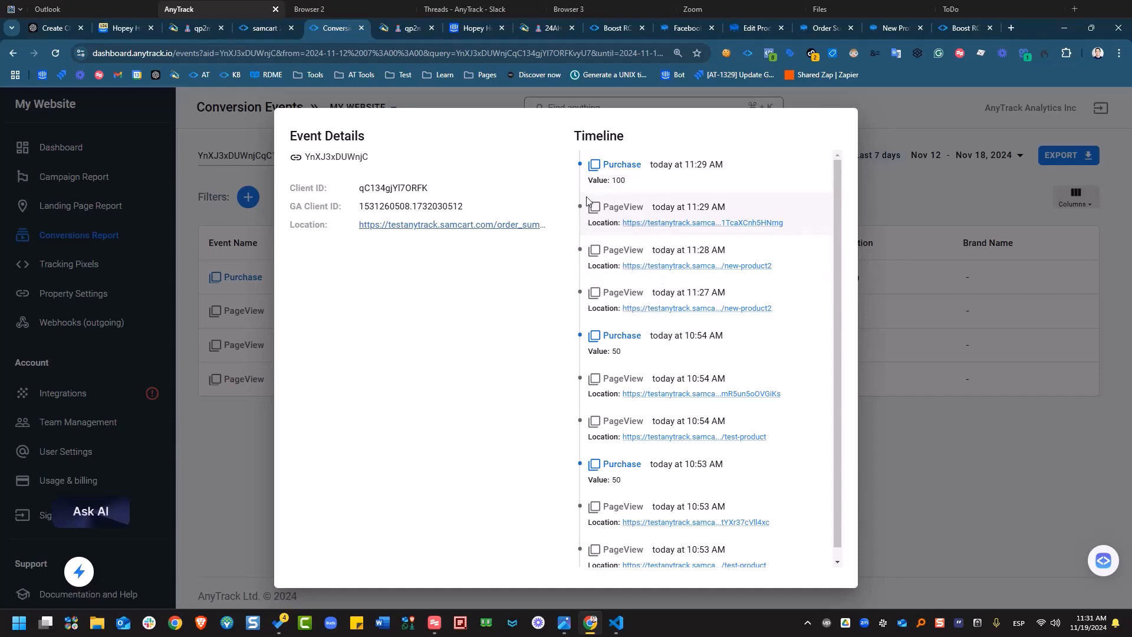
left_click(700, 174)
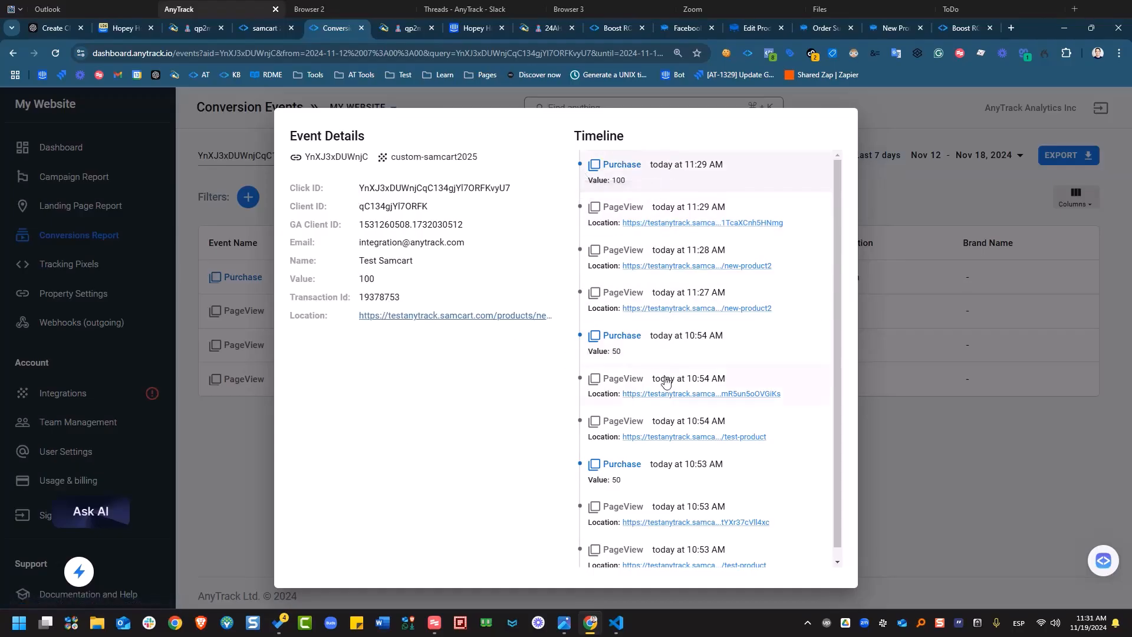
left_click(251, 493)
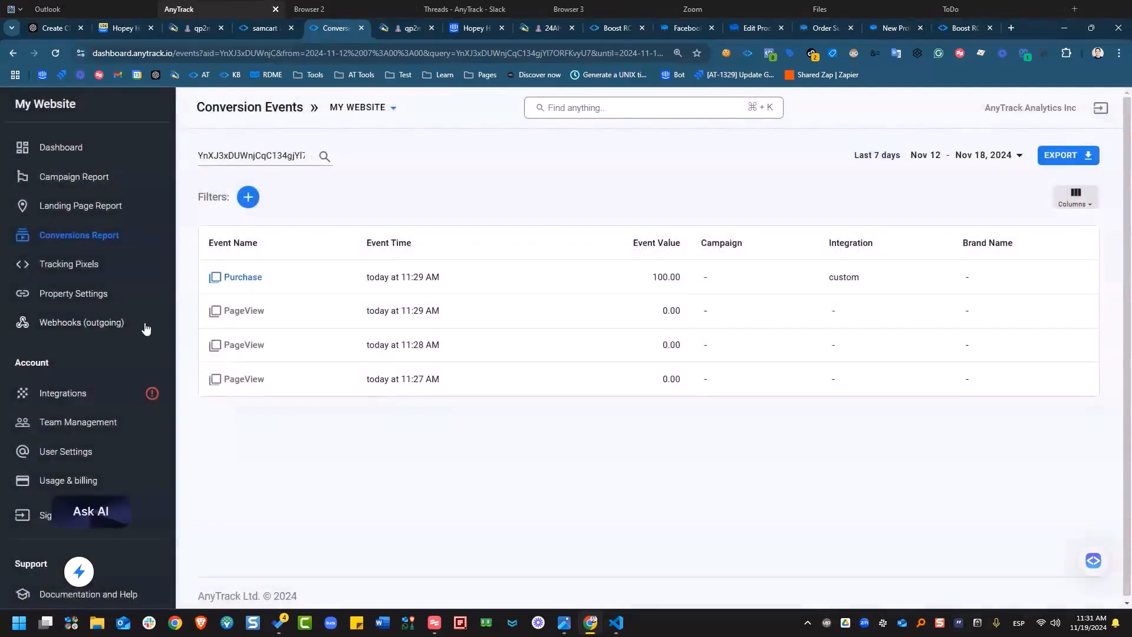
Review the Facebook Pixel's Purchase conversion event mapping, then return to the SamCart guide.
left_click(97, 267)
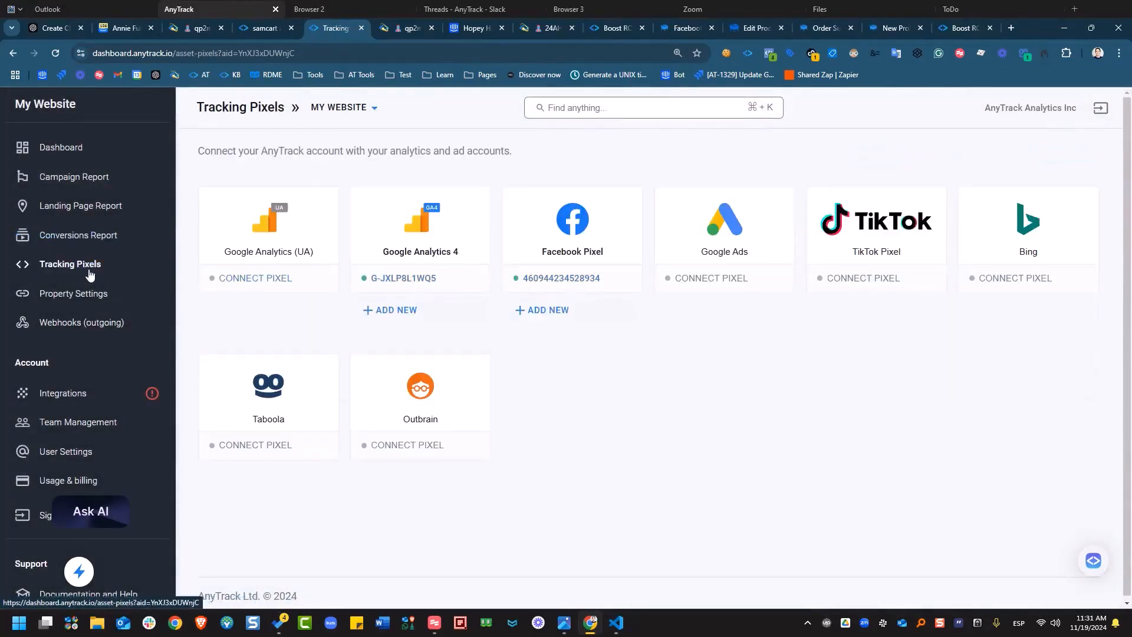
left_click(597, 288)
scroll(523, 472, "down", 5)
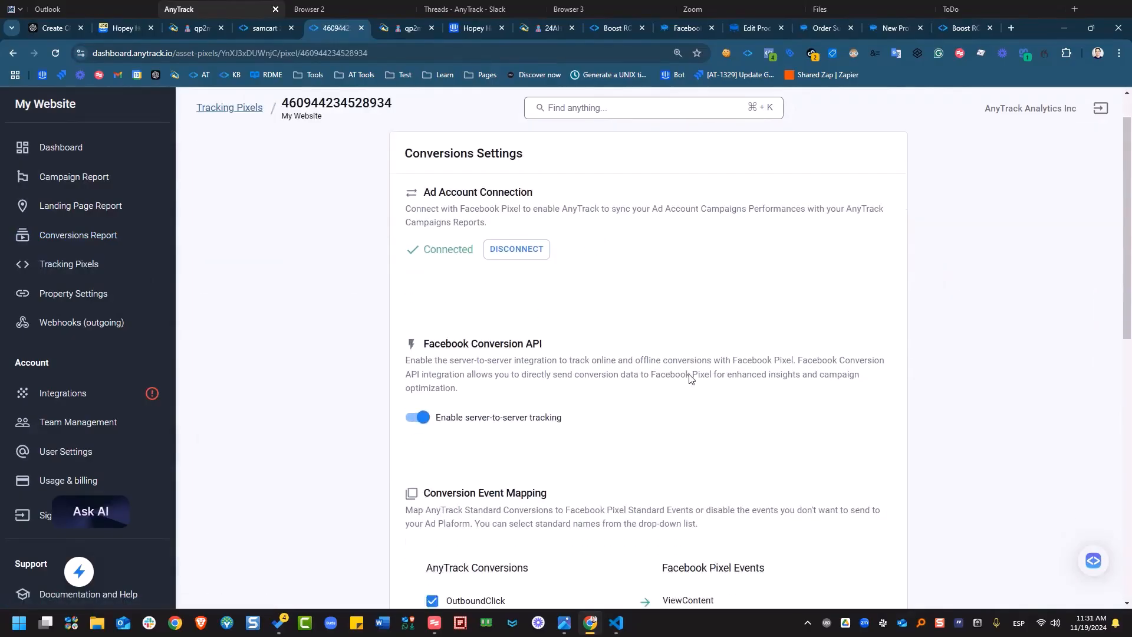
scroll(441, 547, "down", 1)
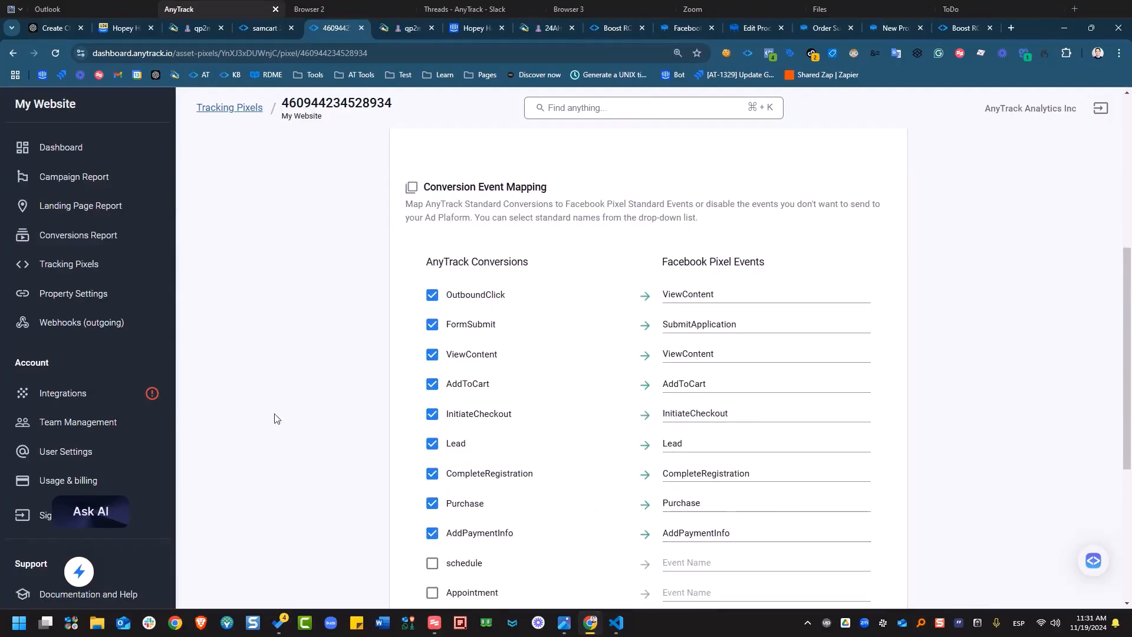
scroll(275, 417, "up", 4)
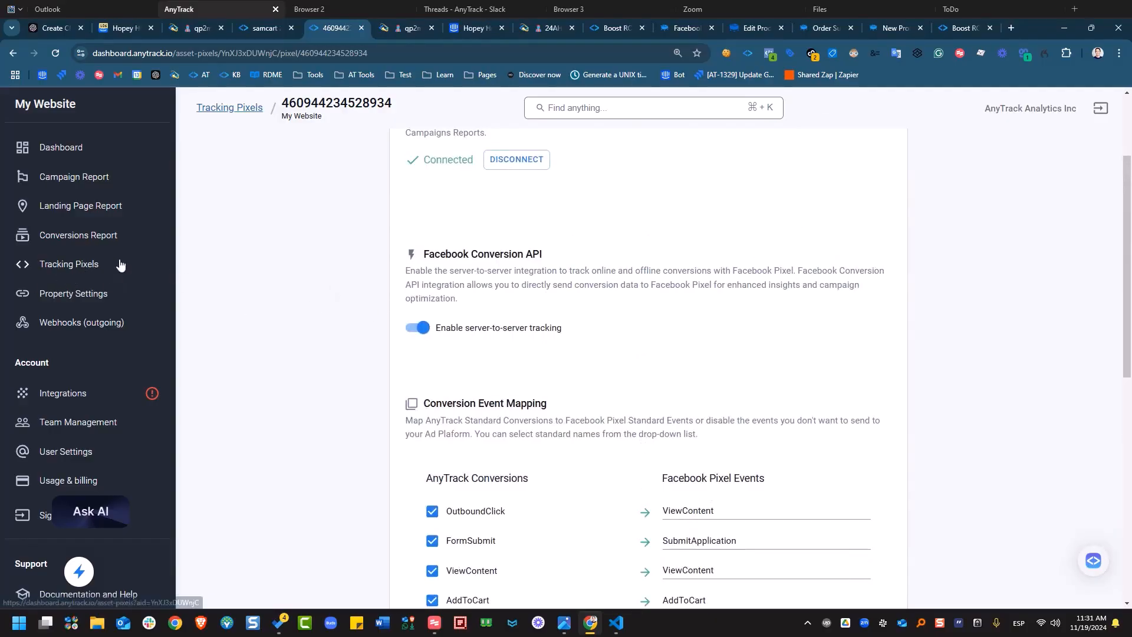
left_click(950, 33)
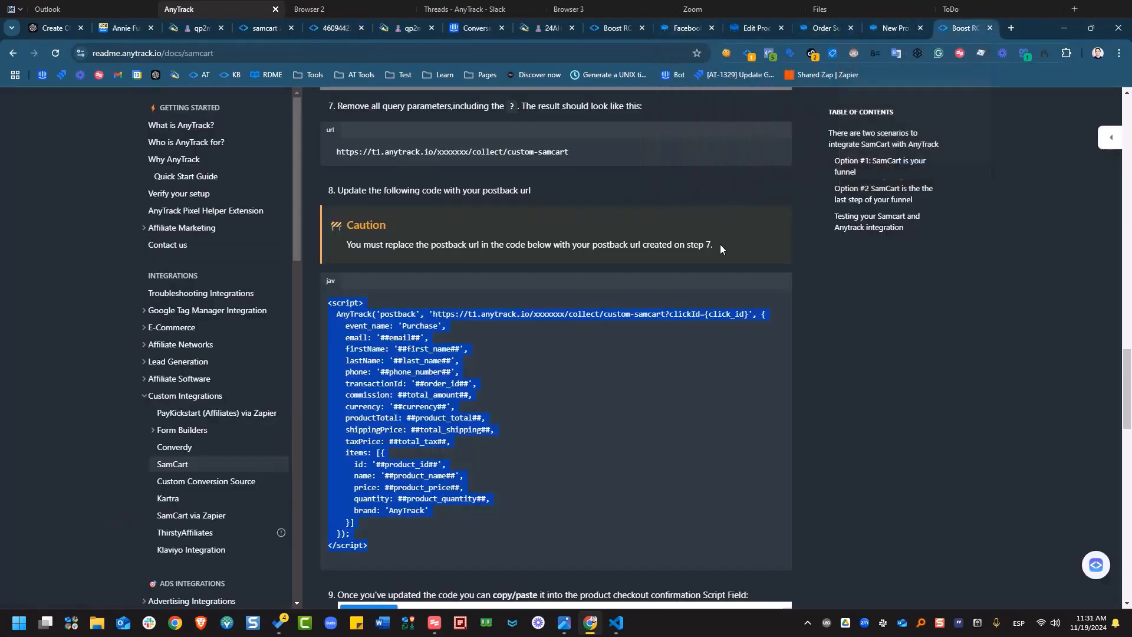
scroll(720, 244, "up", 5)
scroll(720, 248, "up", 15)
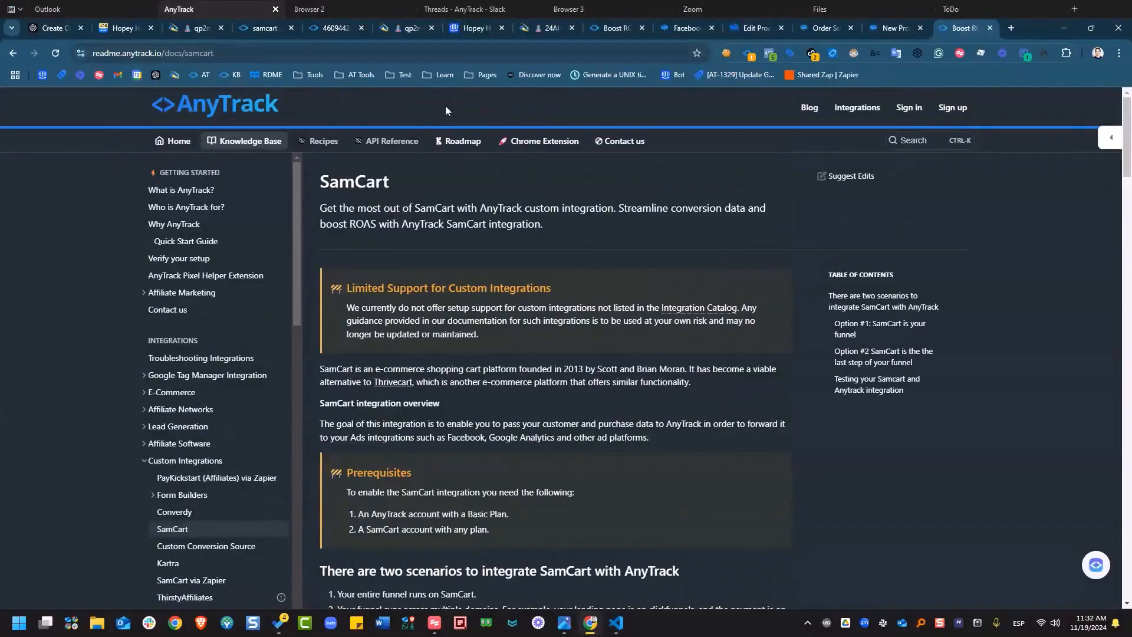
left_click(904, 139)
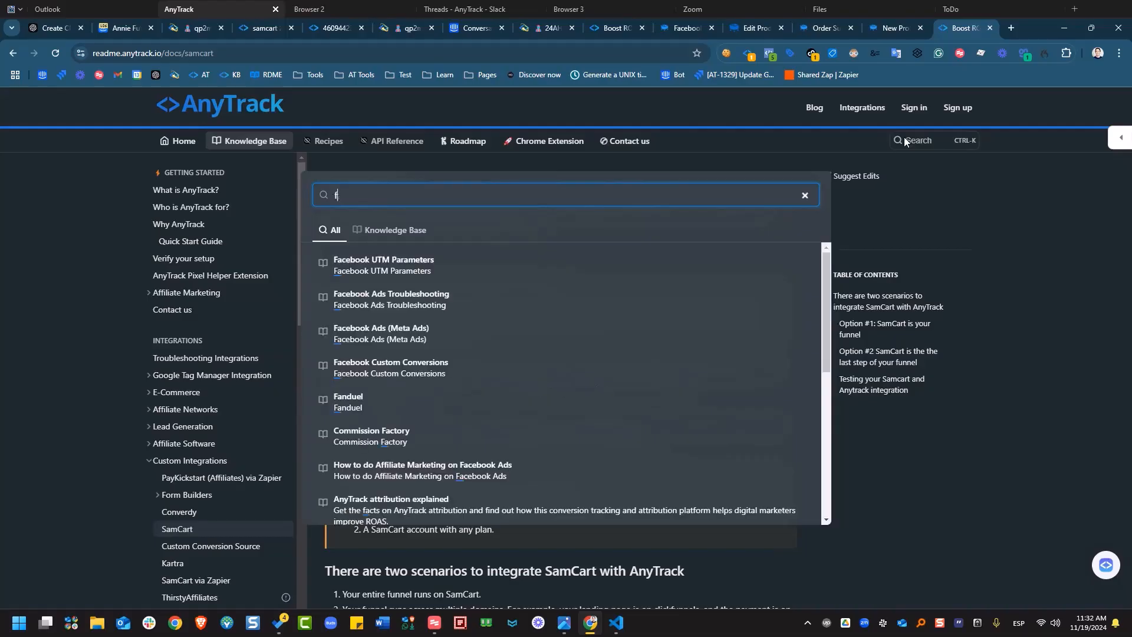
key("BackSpace")
type("meta")
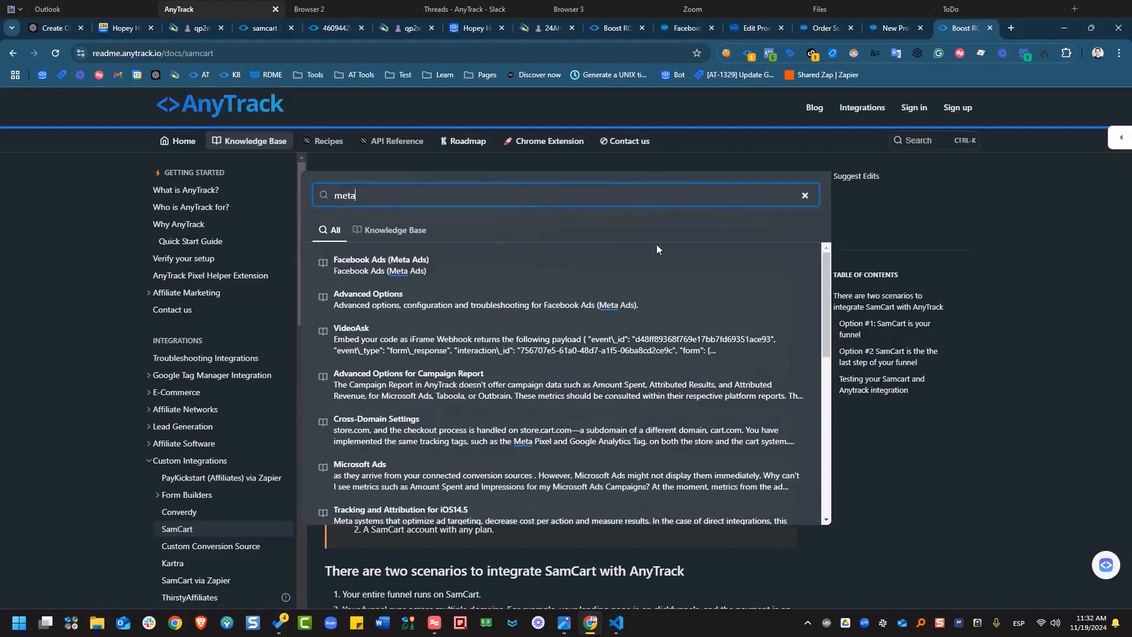
left_click(607, 264)
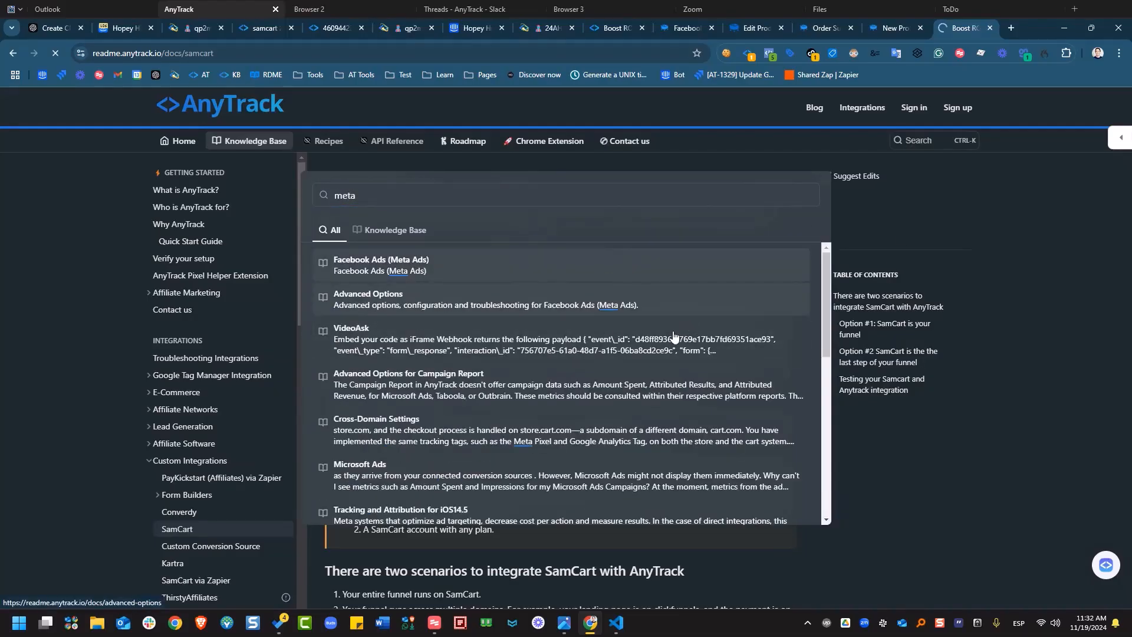
scroll(583, 345, "down", 3)
scroll(588, 347, "up", 2)
scroll(588, 346, "down", 15)
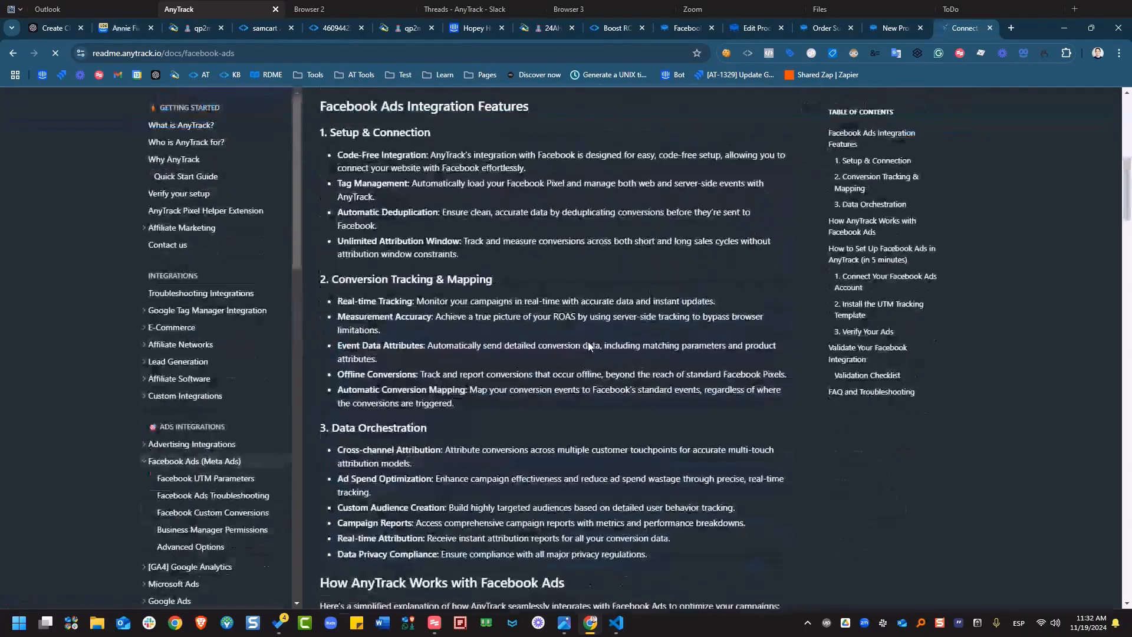
scroll(586, 377, "down", 4)
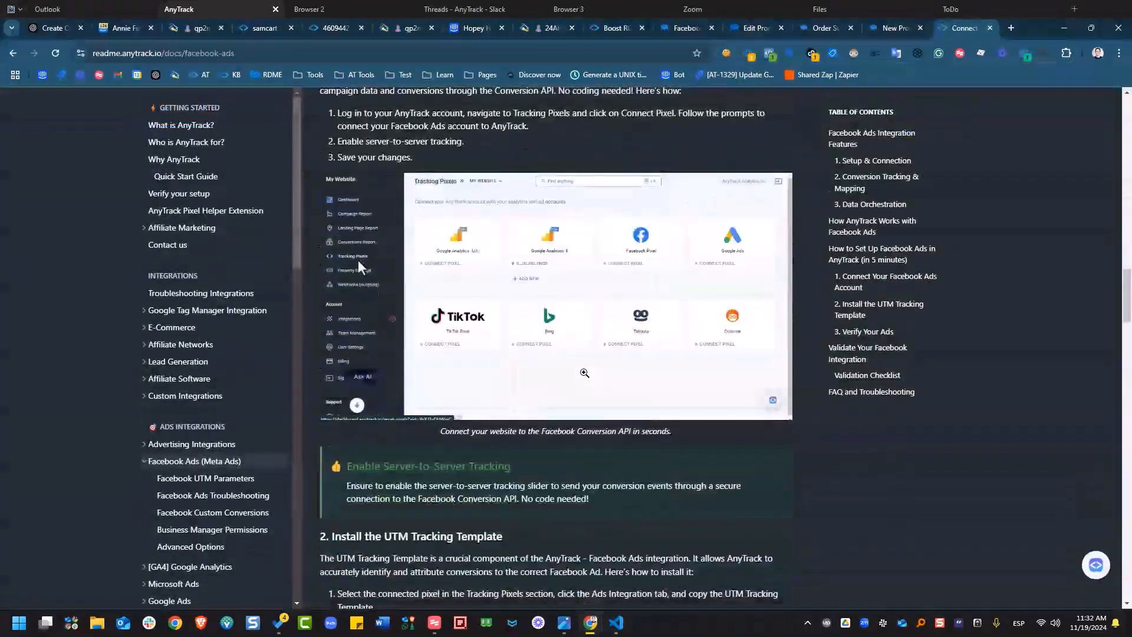
scroll(585, 377, "up", 1)
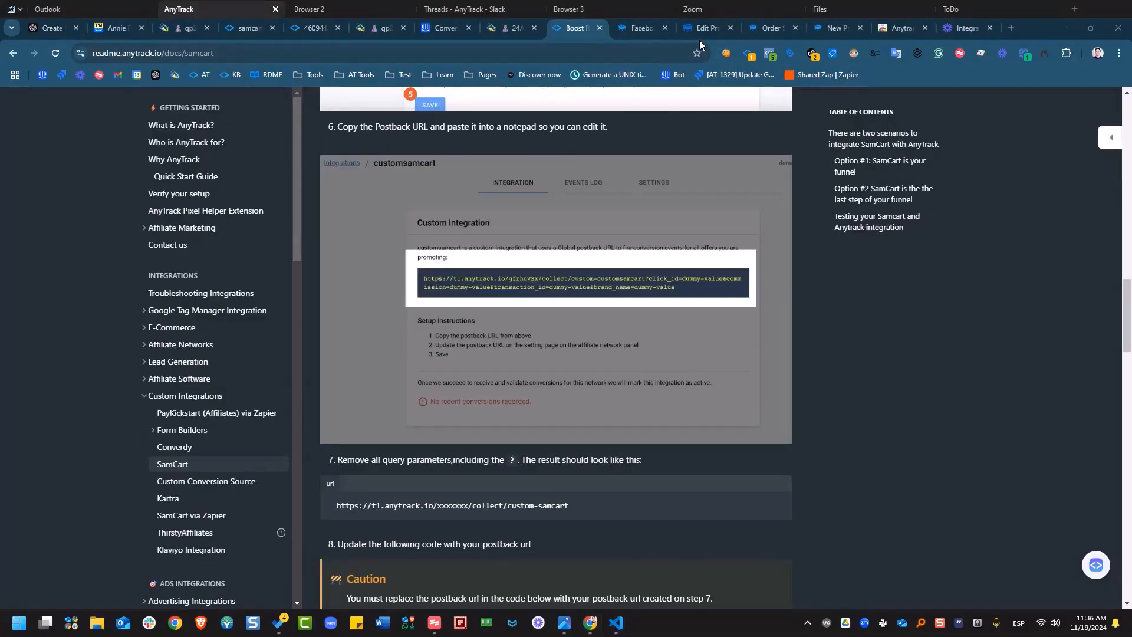
Look over the purchase confirmation page and the prefilled $100.00 checkout, then return to Design + Share.
left_click(712, 30)
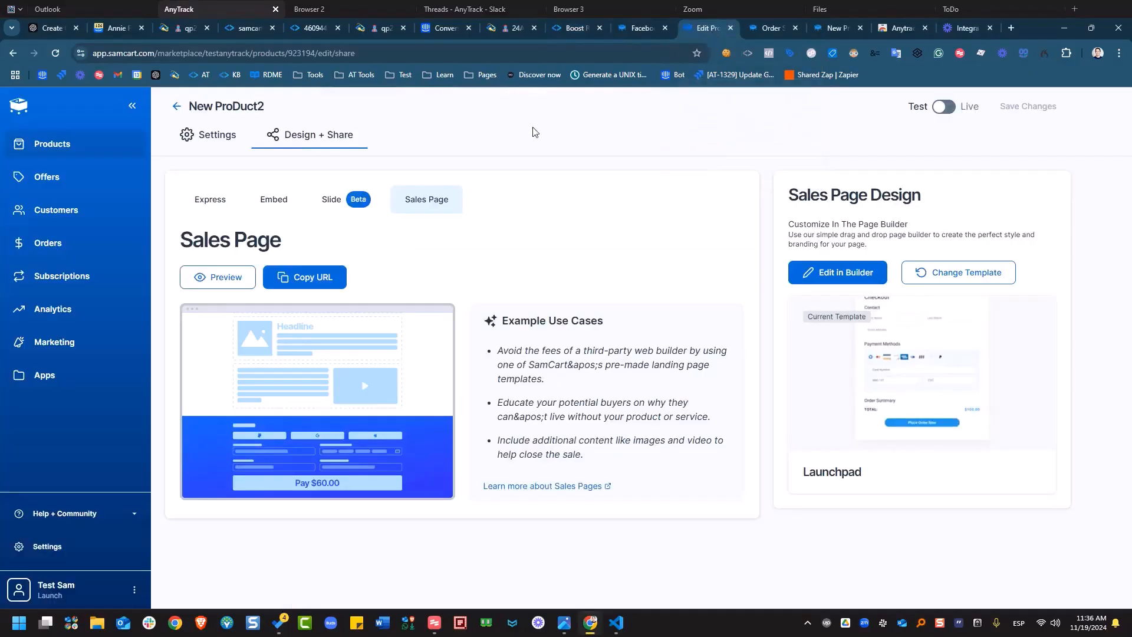
left_click(759, 36)
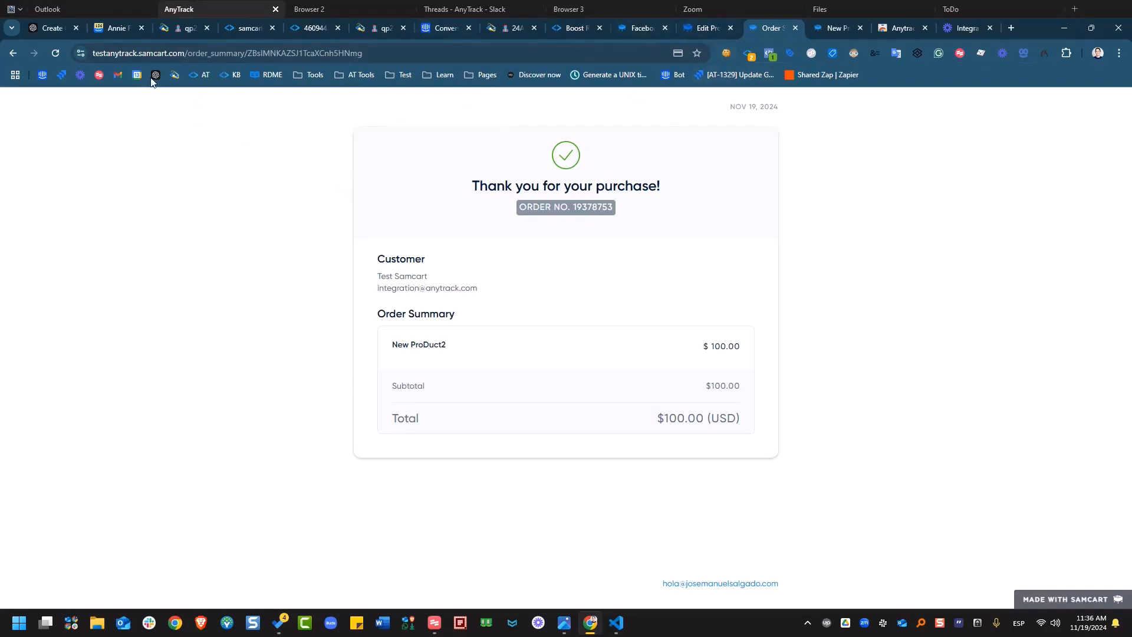
left_click(17, 56)
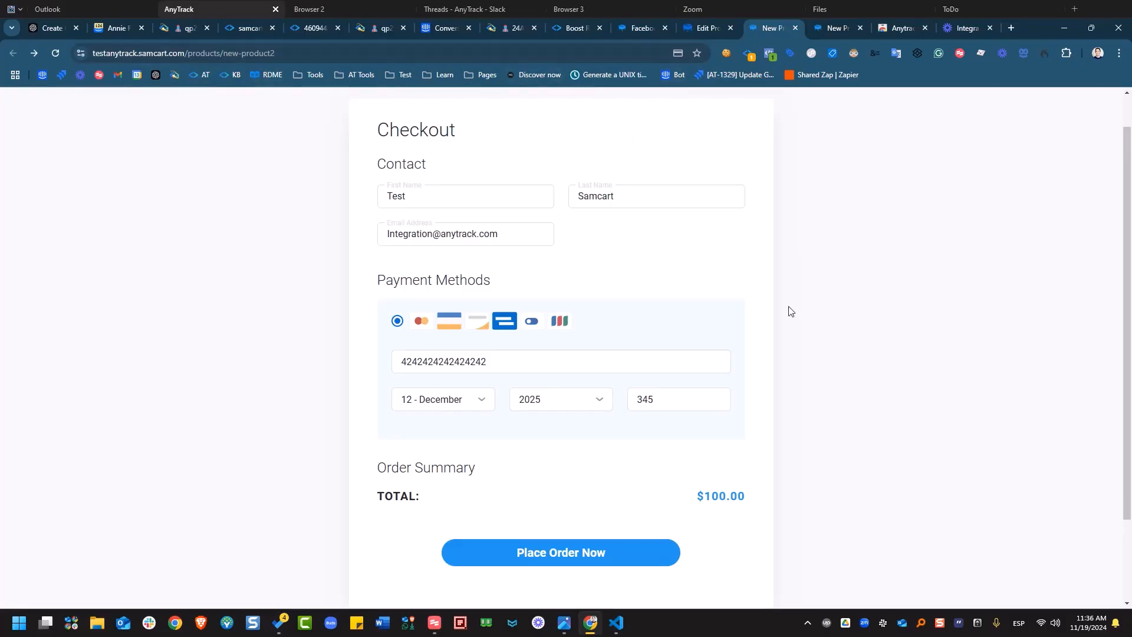
scroll(567, 227, "up", 1)
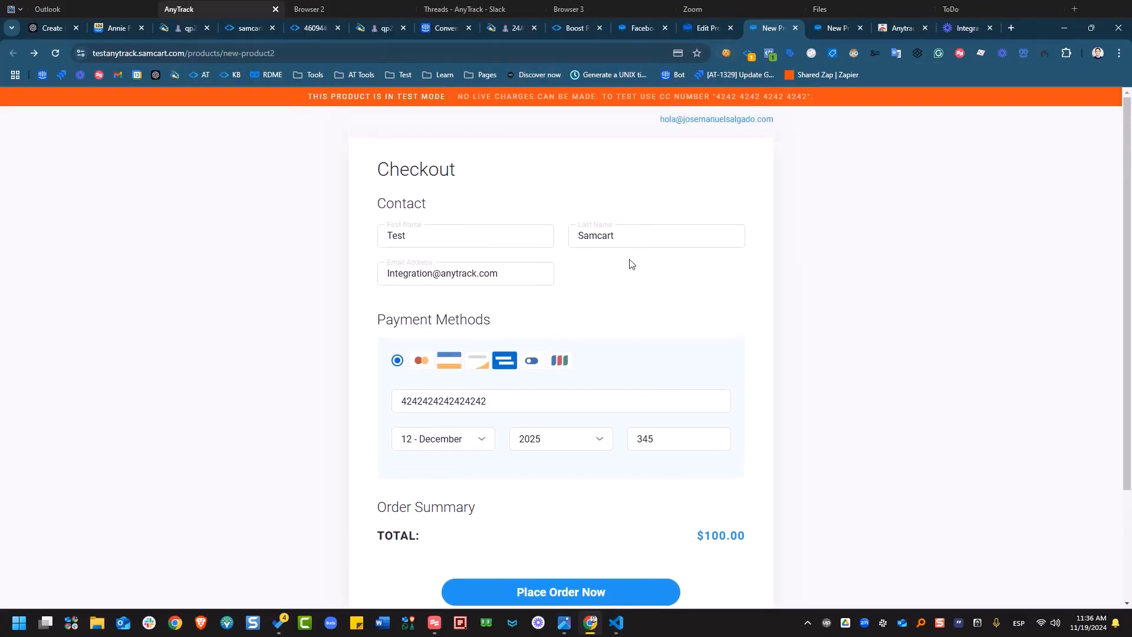
left_click(712, 33)
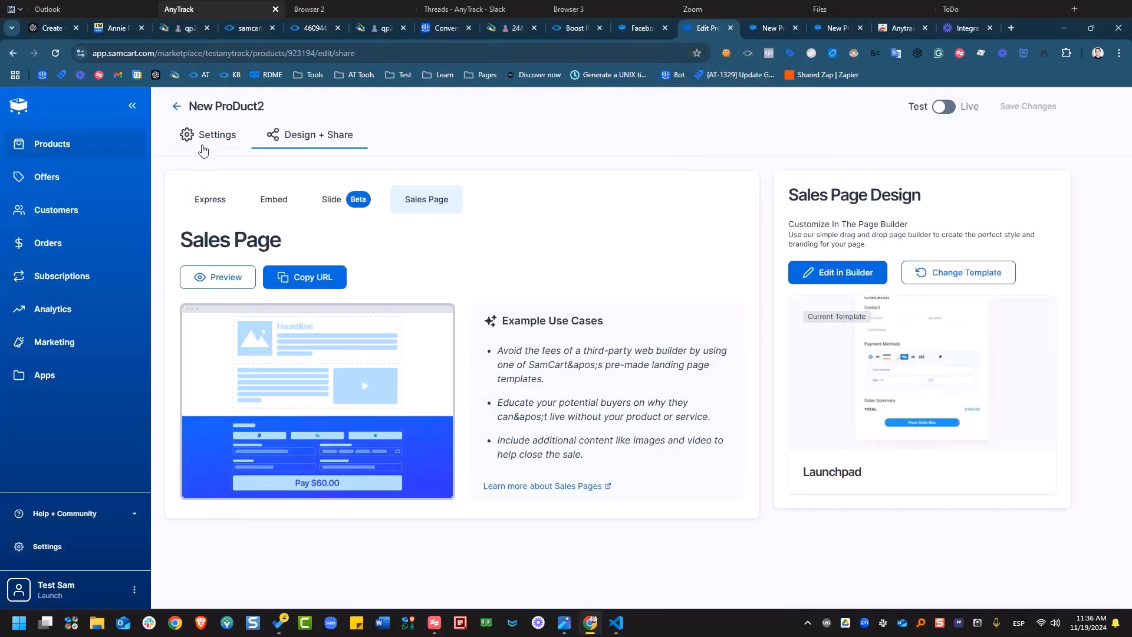
Return to the SamCart products list, then highlight samcart.com in the New ProDuct2 checkout's address.
left_click(177, 106)
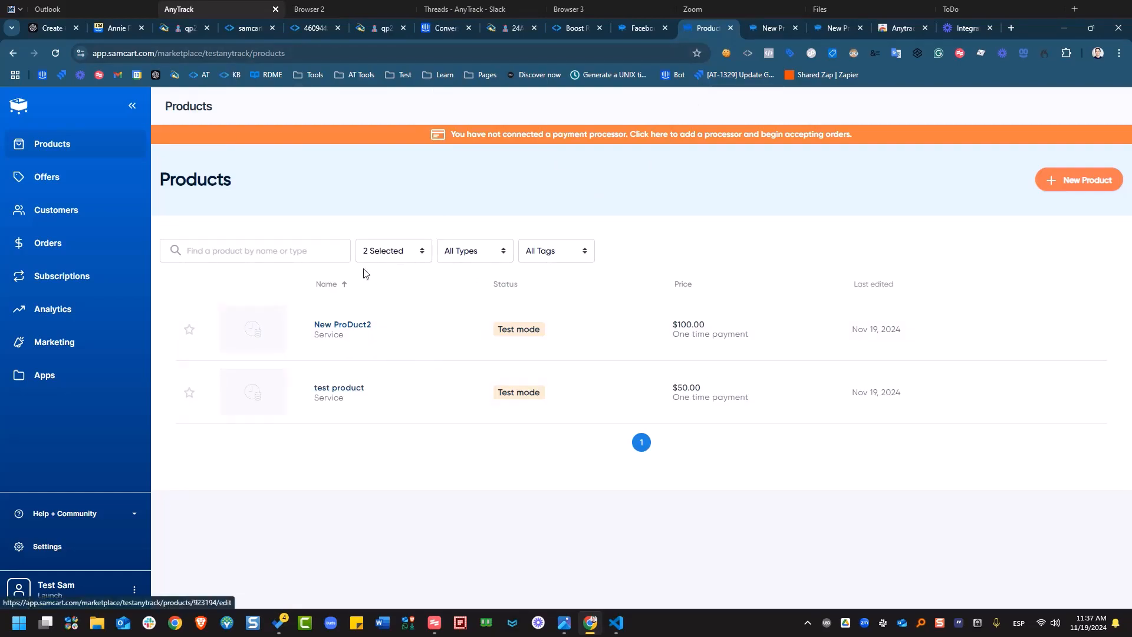
left_click(765, 26)
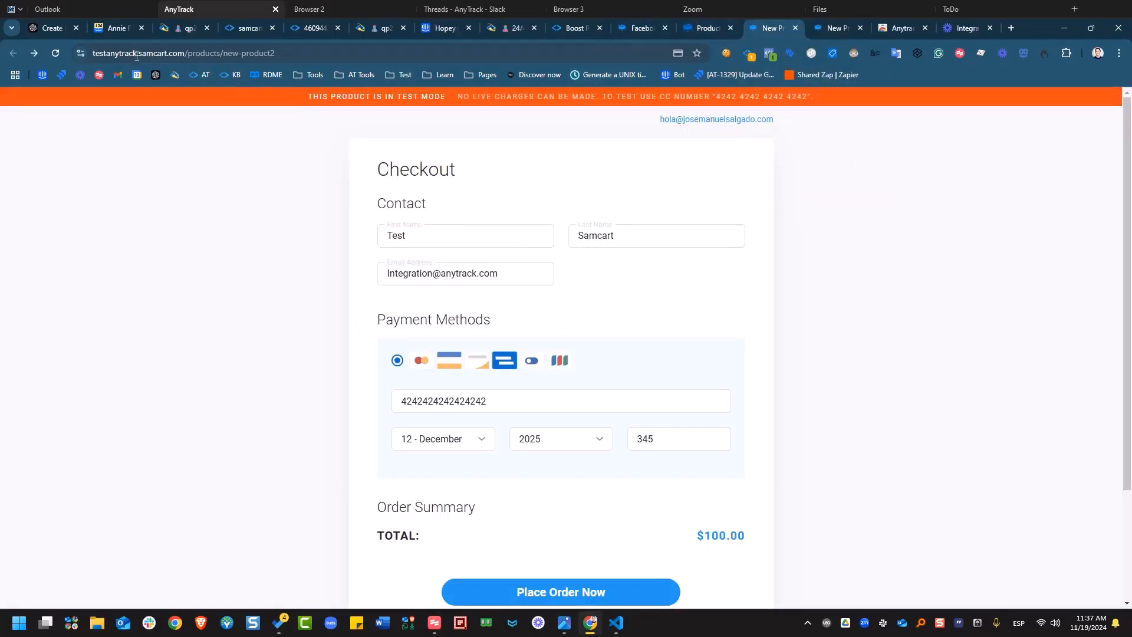
left_click_drag(136, 55, 185, 70)
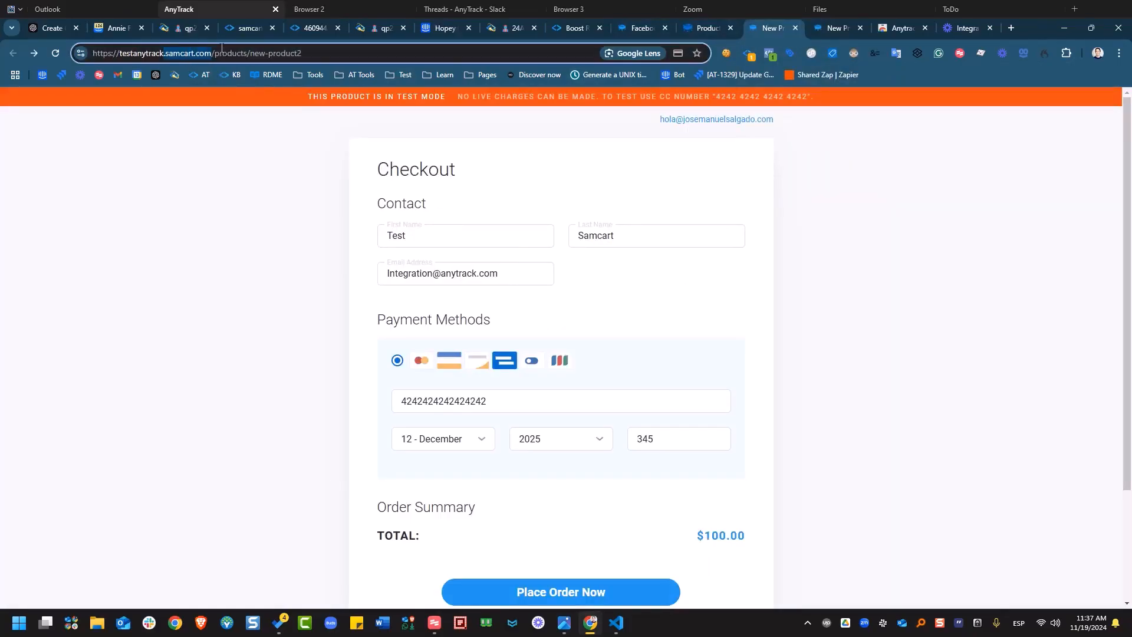
Go from the AnyTrack Facebook pixel settings to the property settings.
left_click(311, 38)
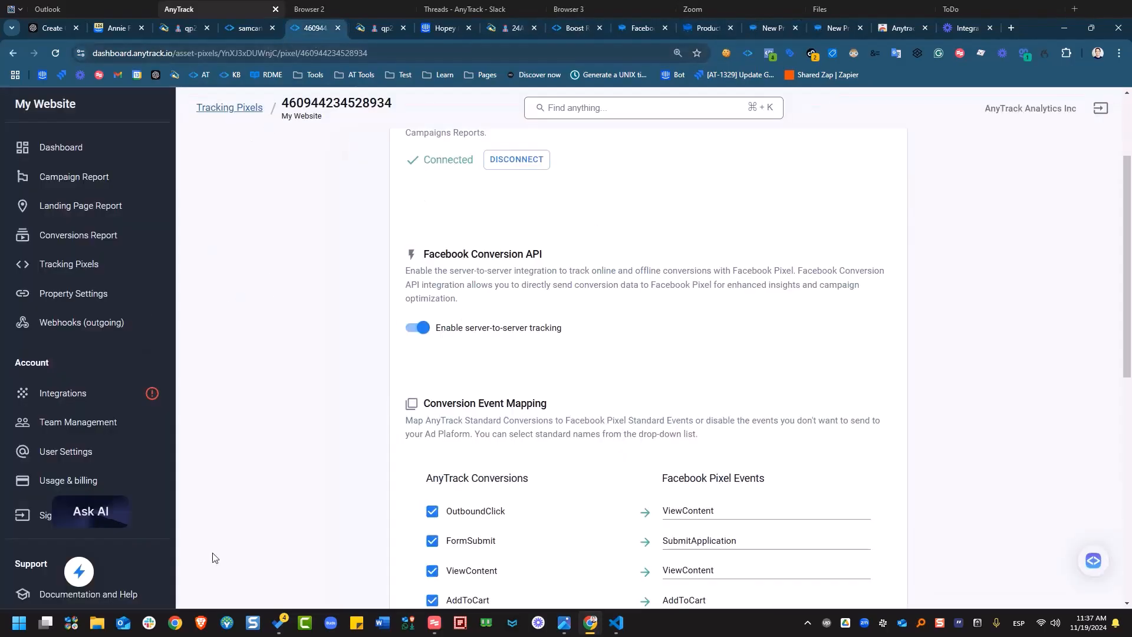
scroll(175, 397, "down", 1)
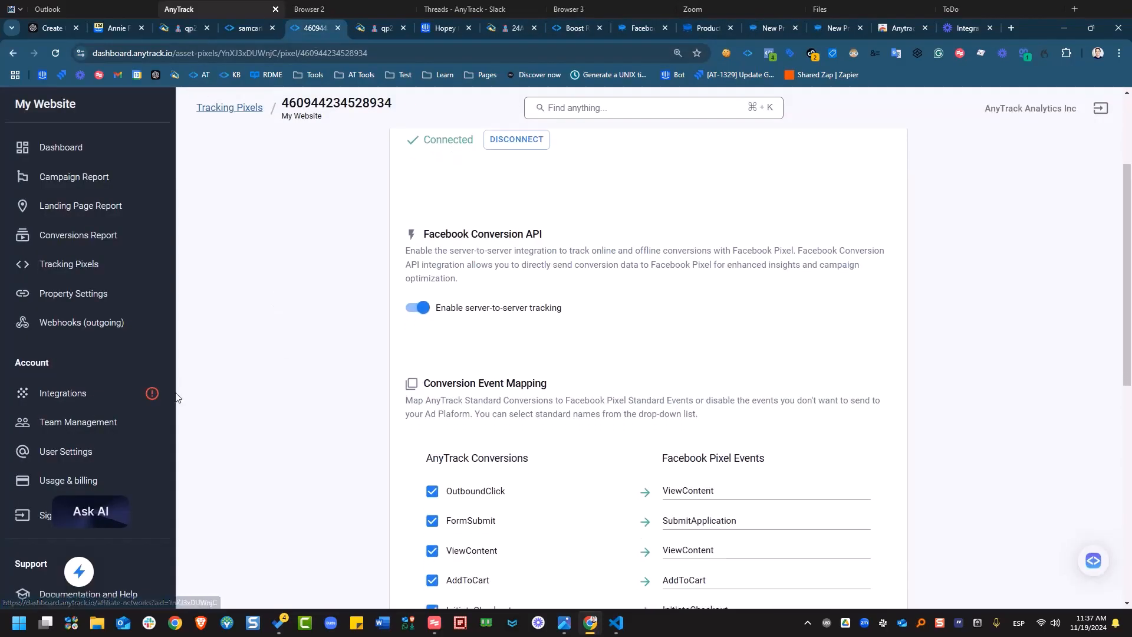
left_click(83, 294)
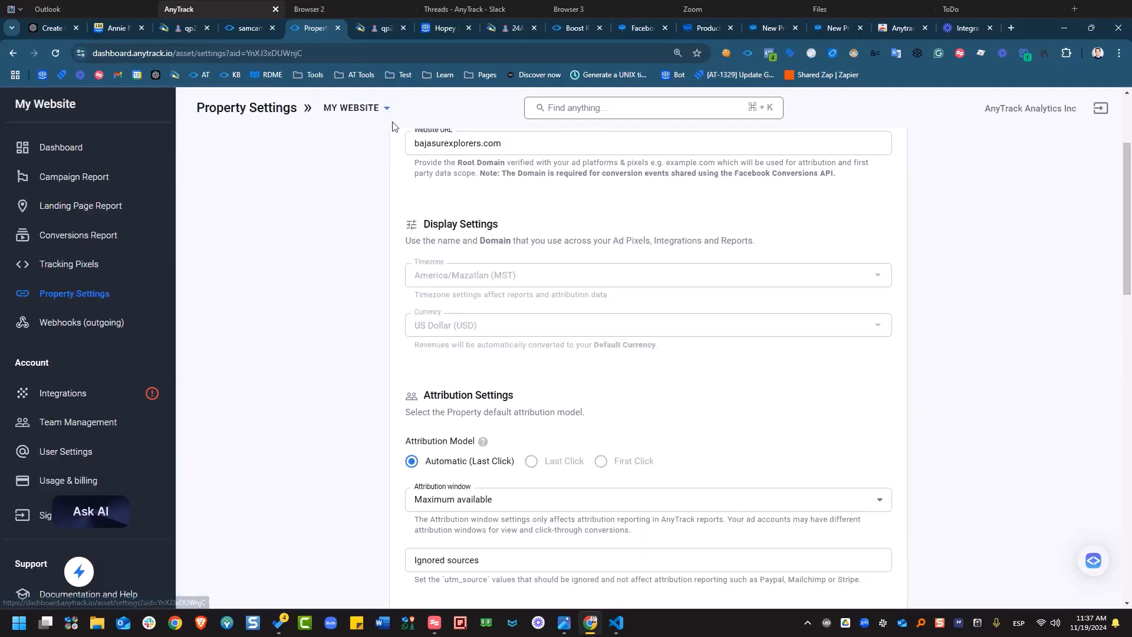
left_click(371, 109)
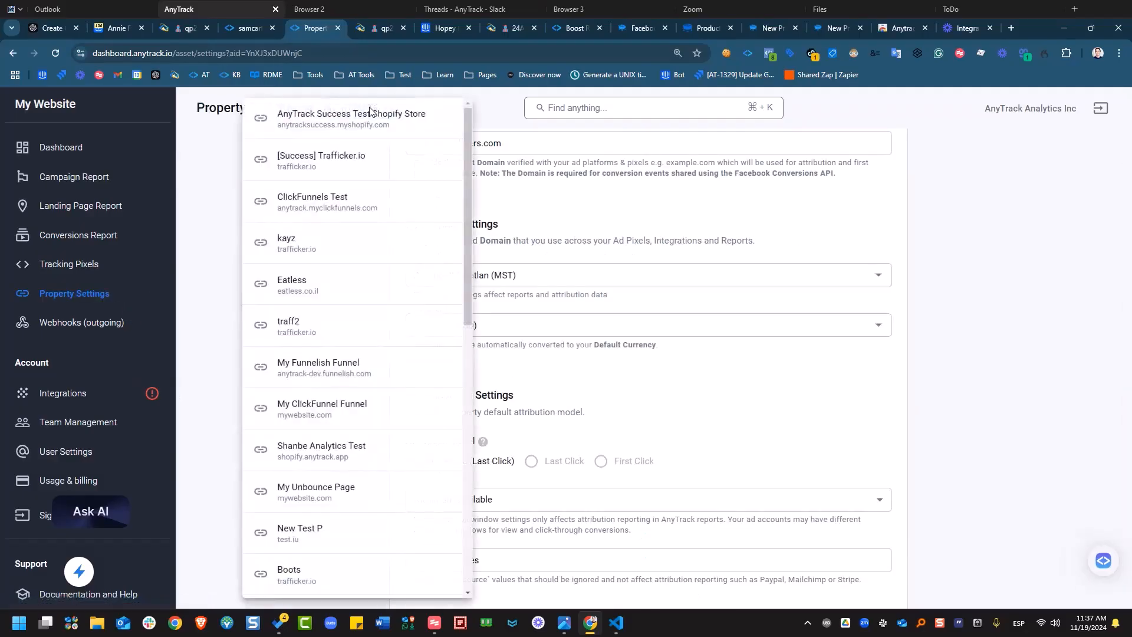
left_click(213, 359)
Add samcart.com as an additional cross-domain, turn on AutoTag UTM parameters, and save.
scroll(554, 386, "down", 13)
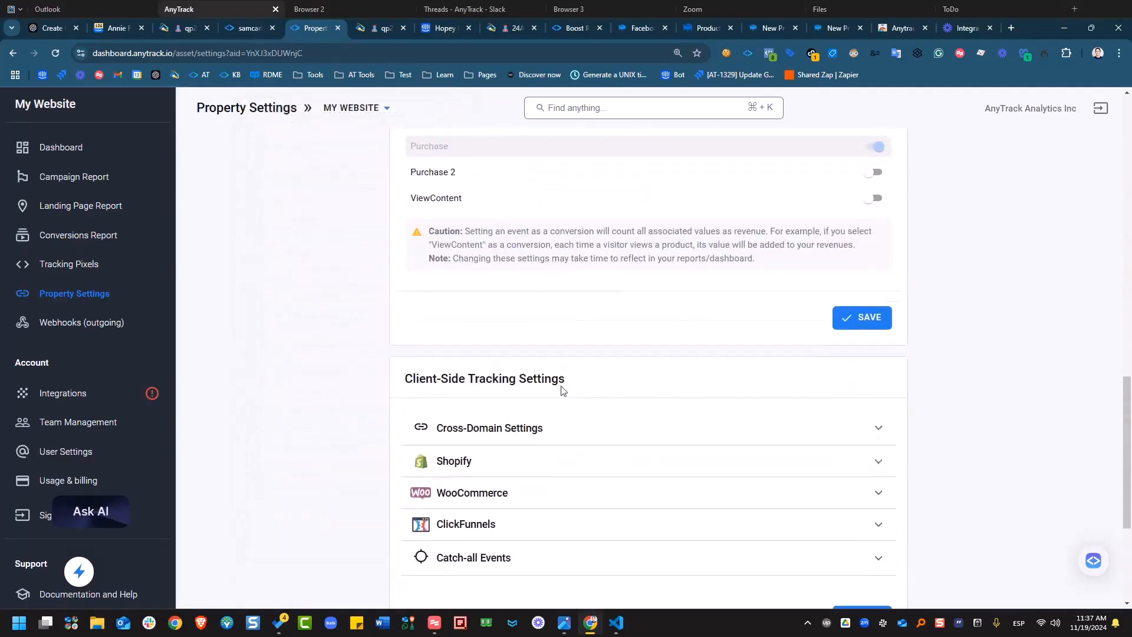
left_click(522, 437)
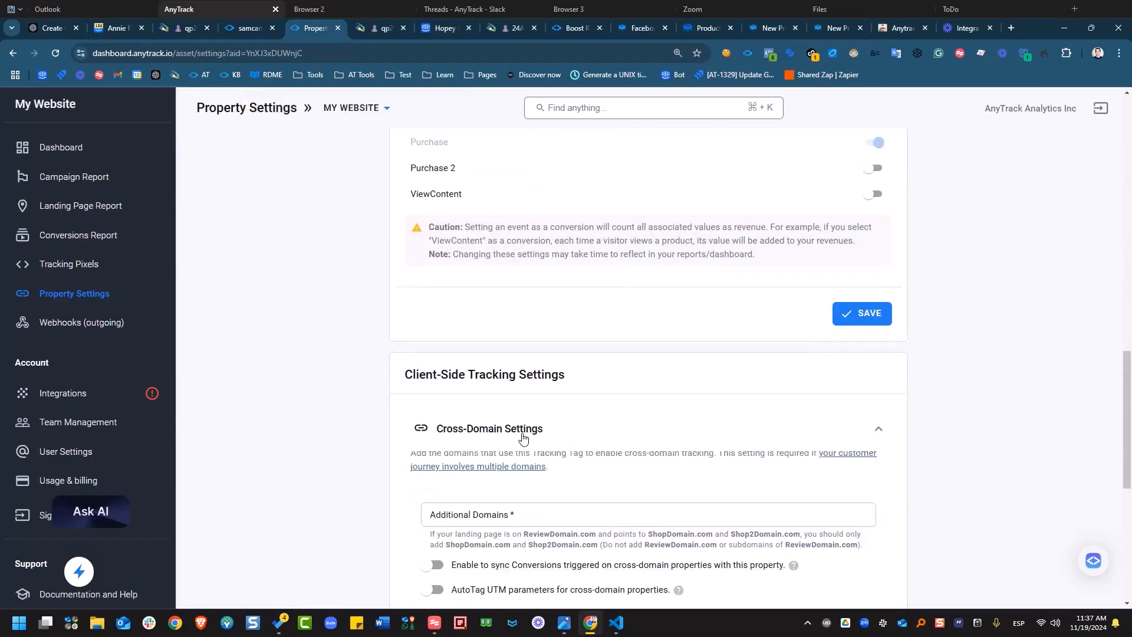
left_click(542, 513)
scroll(603, 479, "down", 3)
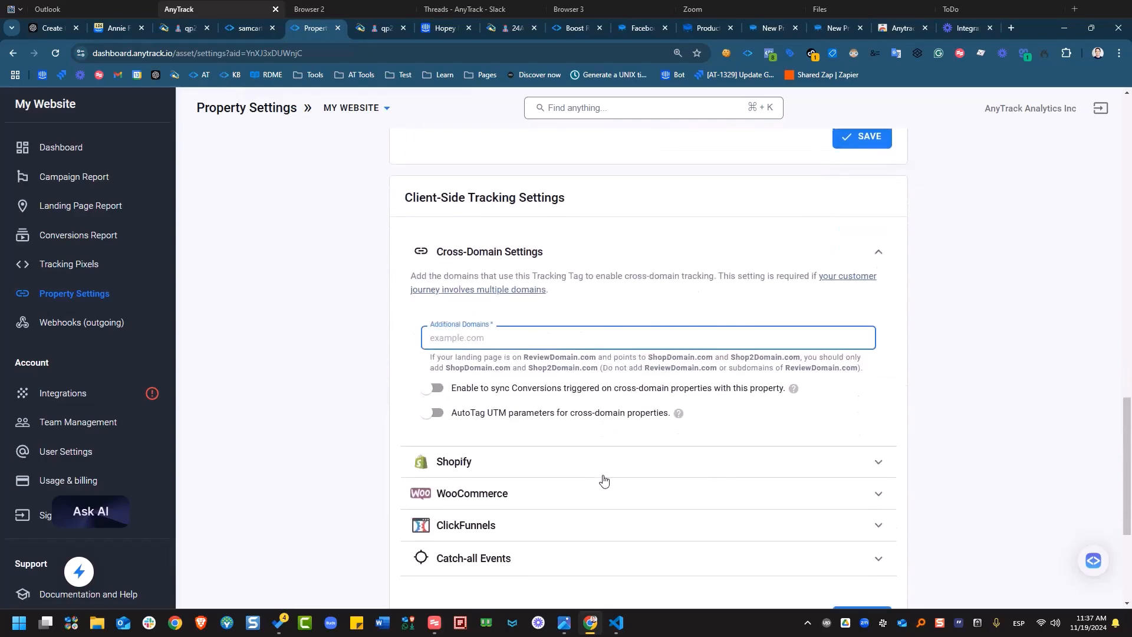
type("samcart.com")
left_click(436, 416)
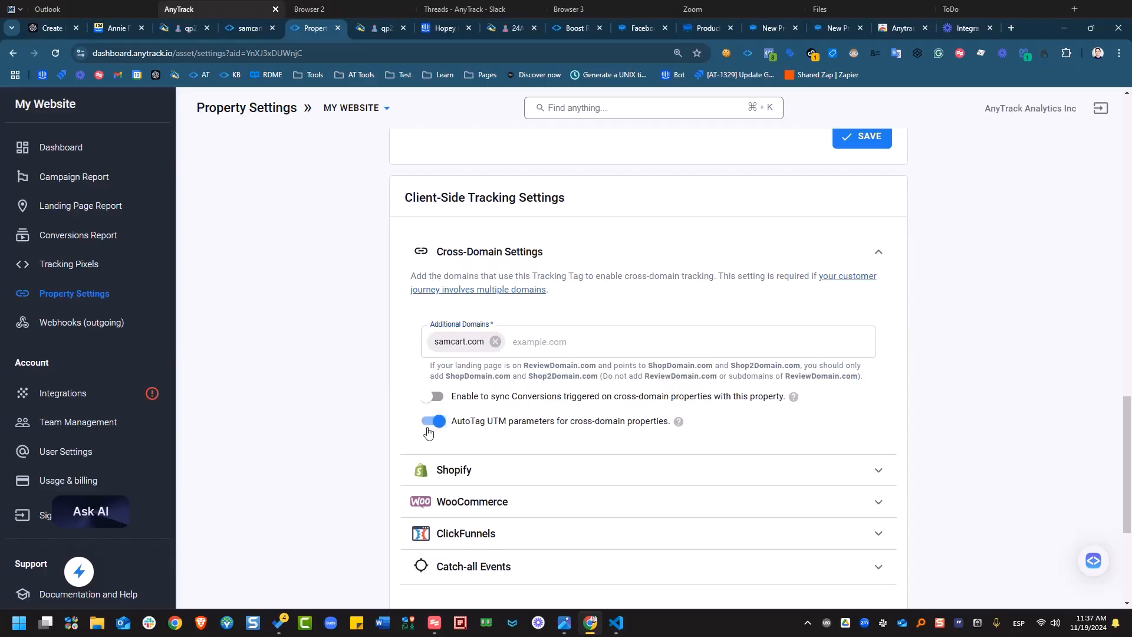
scroll(884, 295, "down", 3)
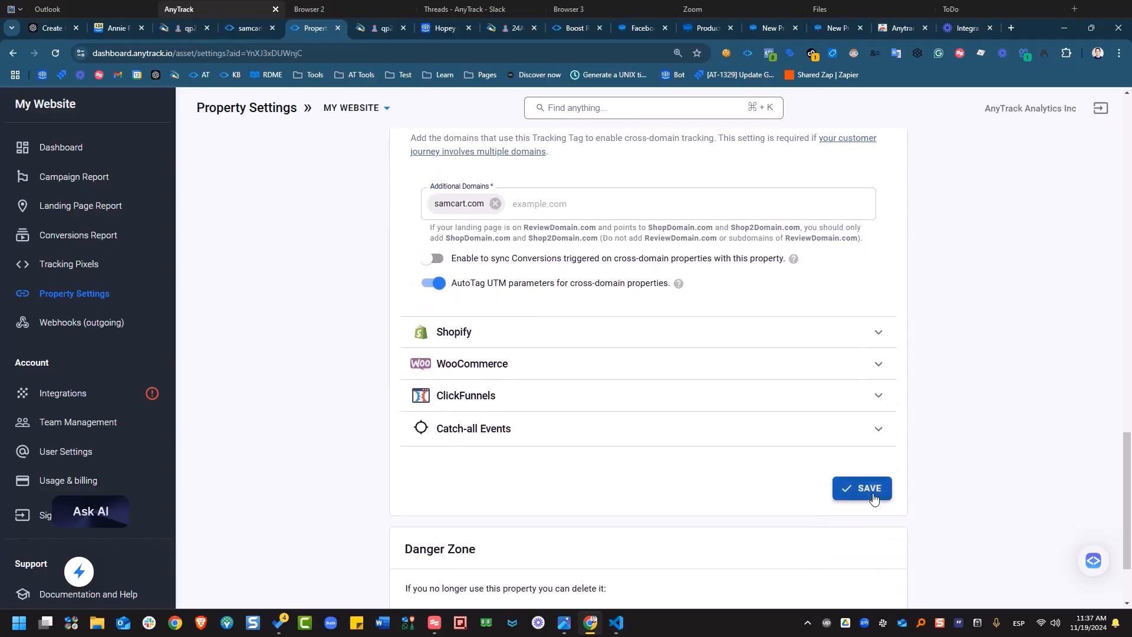
left_click(873, 496)
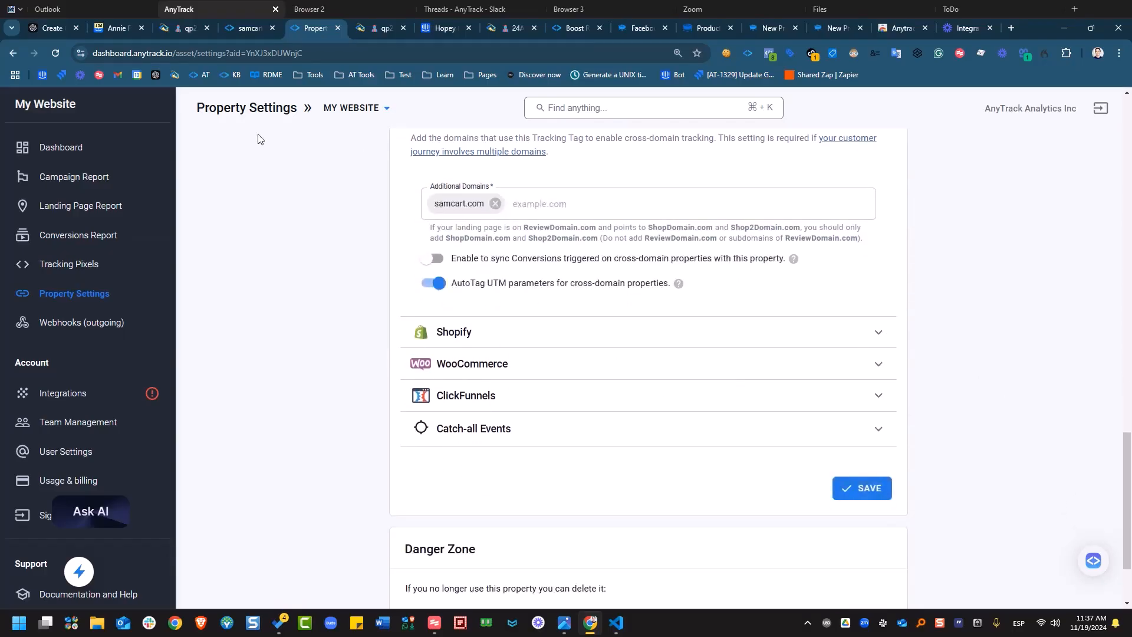
Reload the property settings and confirm samcart.com remains under Cross-Domain Settings before returning to SamCart Products.
left_click(58, 57)
scroll(842, 459, "up", 15)
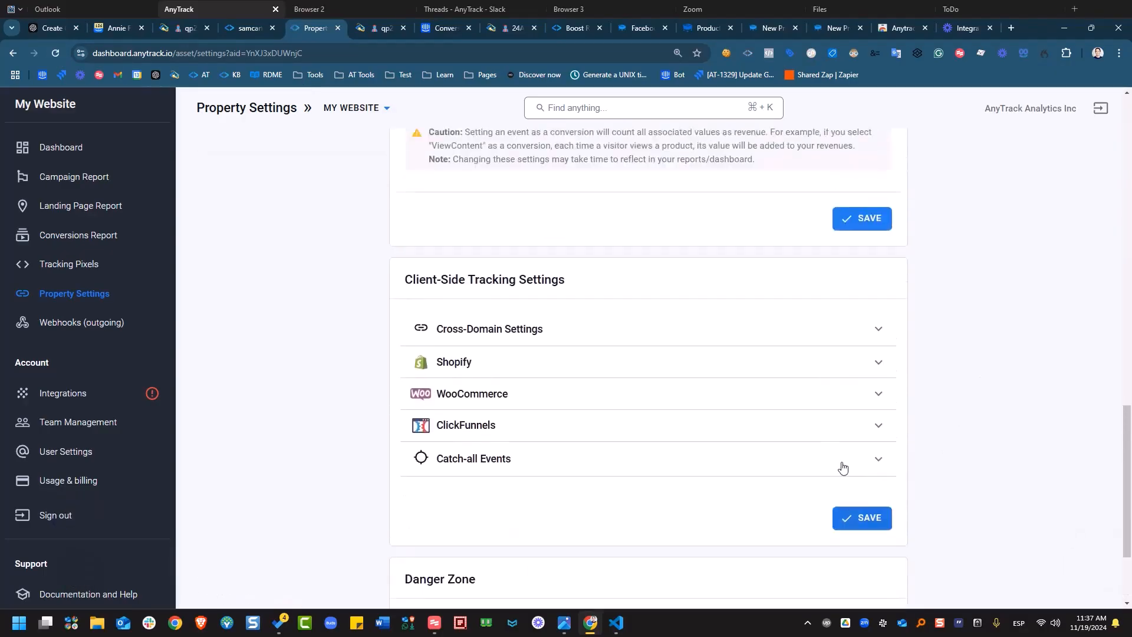
scroll(823, 461, "down", 10)
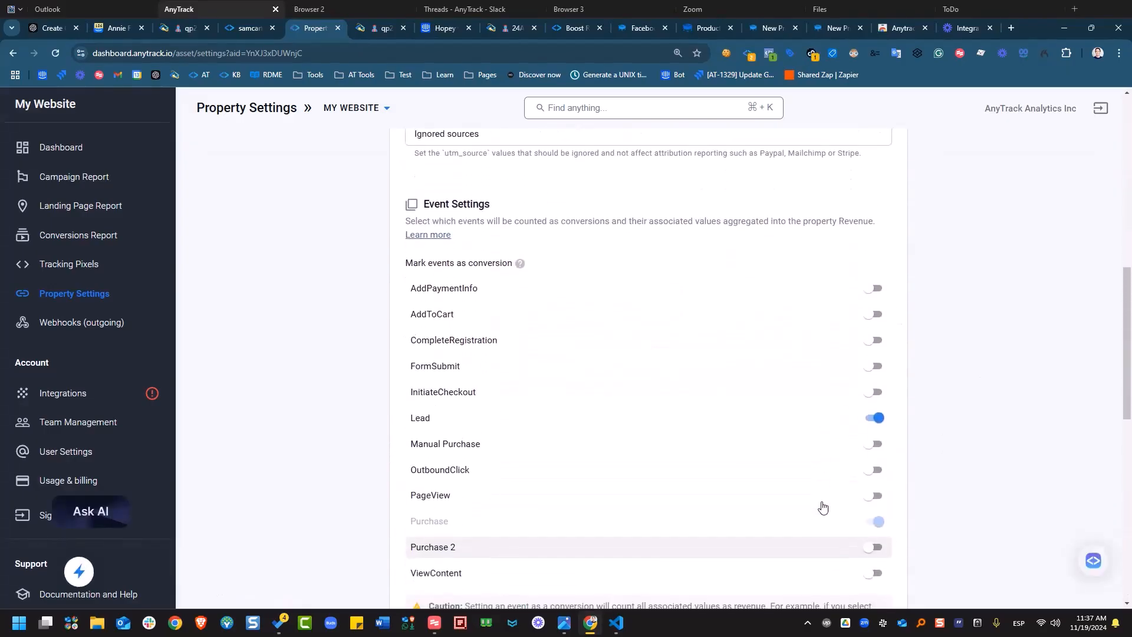
scroll(807, 554, "up", 3)
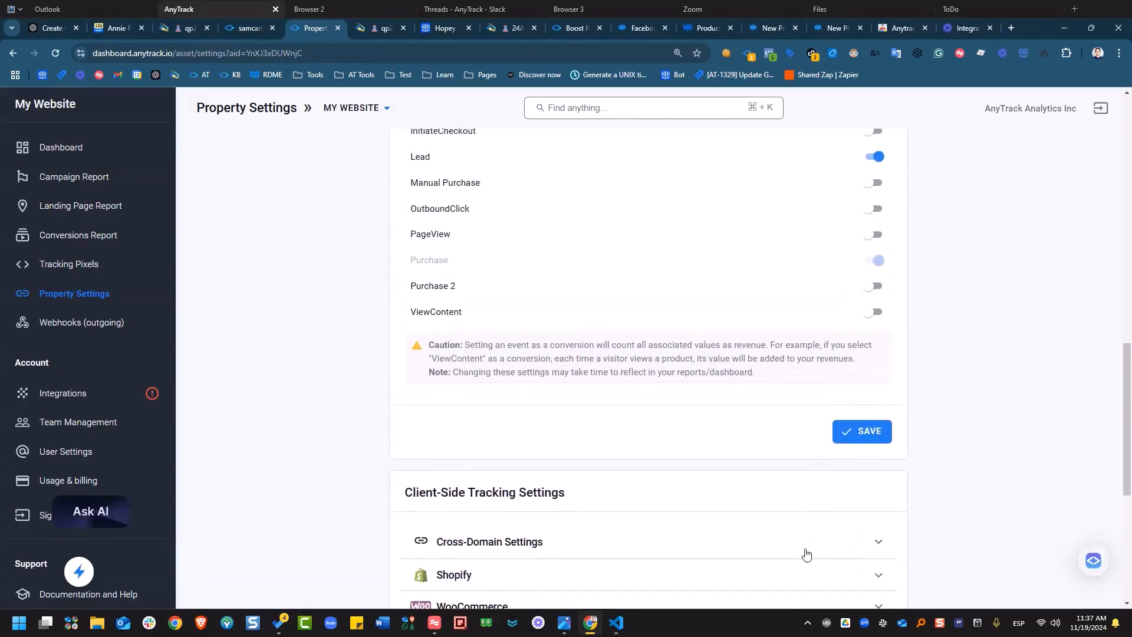
left_click(806, 554)
scroll(833, 458, "down", 2)
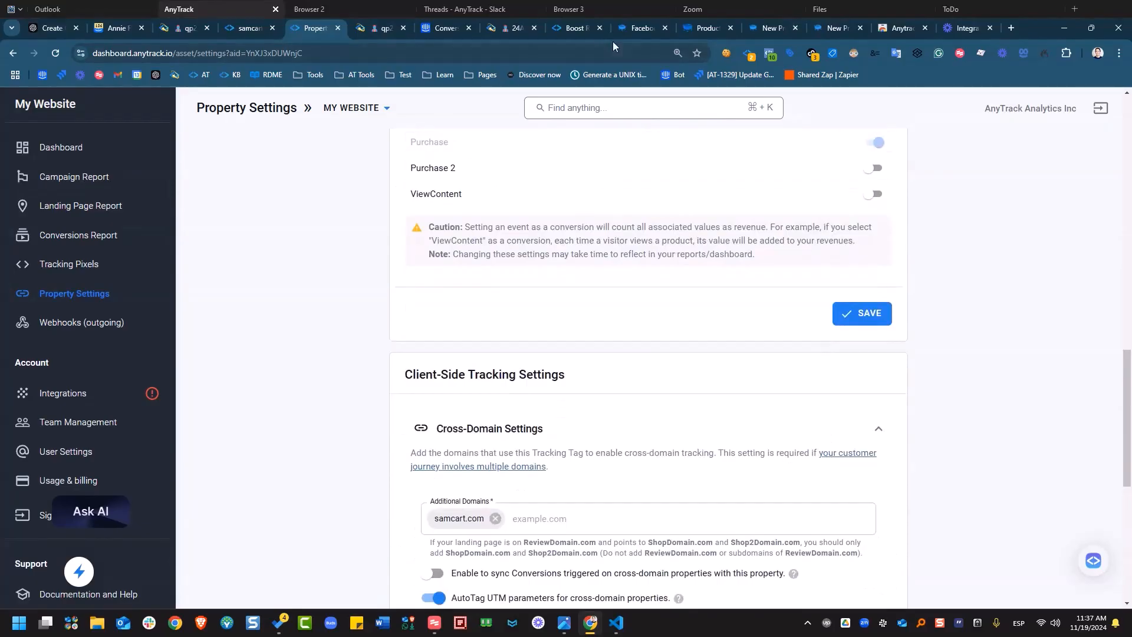
left_click(705, 28)
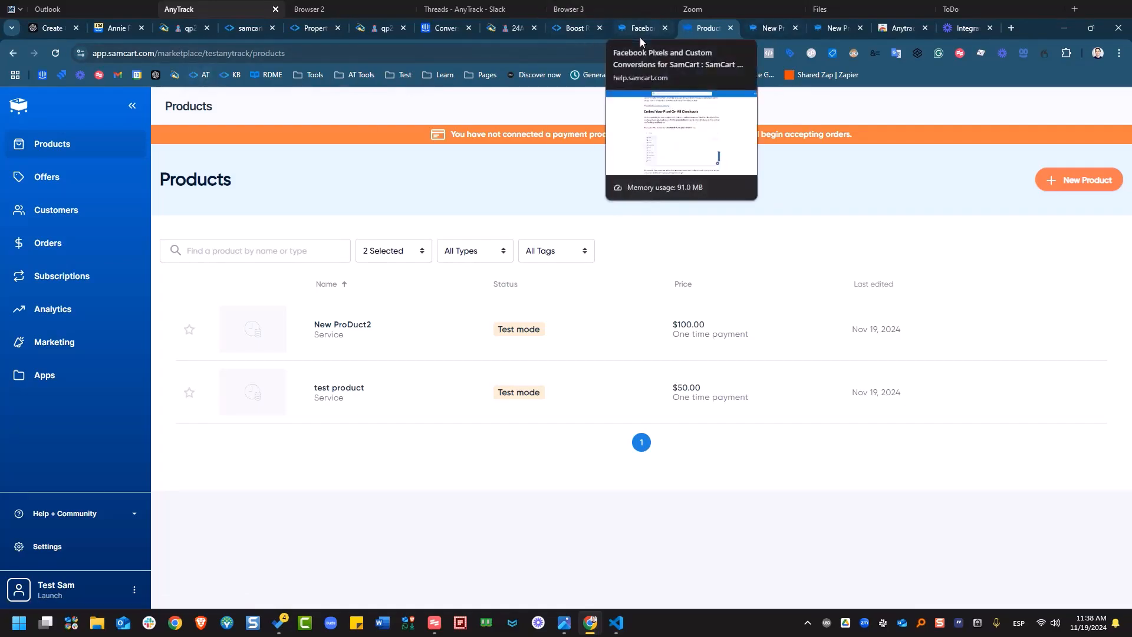
Switch to the New Product tab holding the new-product2 checkout page.
left_click(769, 30)
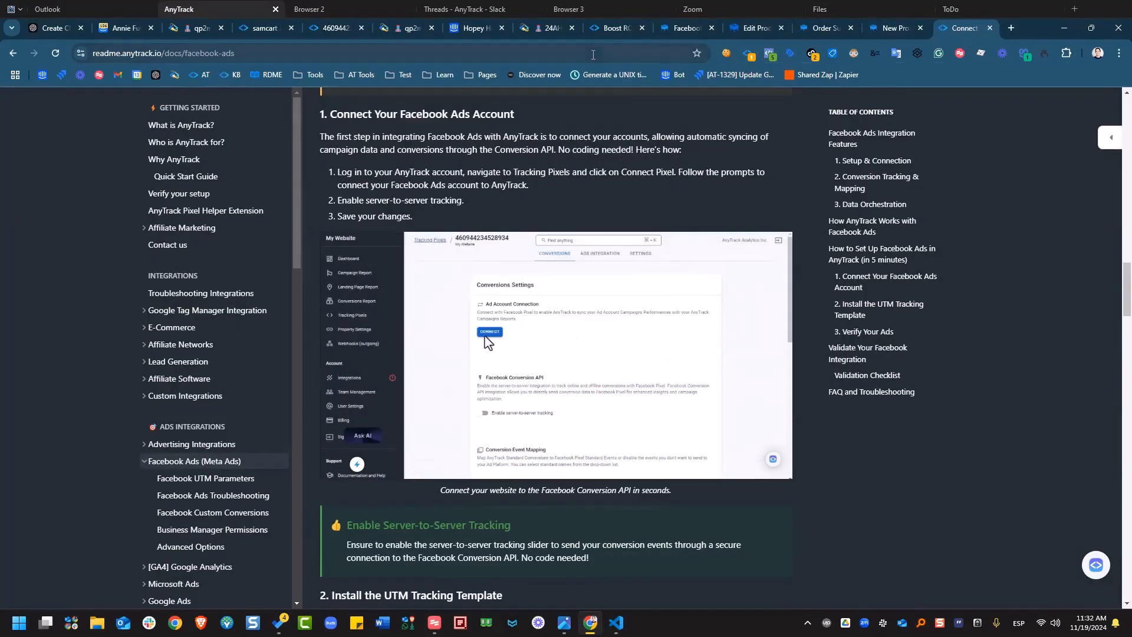
Open the AnyTrack knowledge base search, then return to the SamCart new-product2 checkout.
scroll(583, 301, "up", 20)
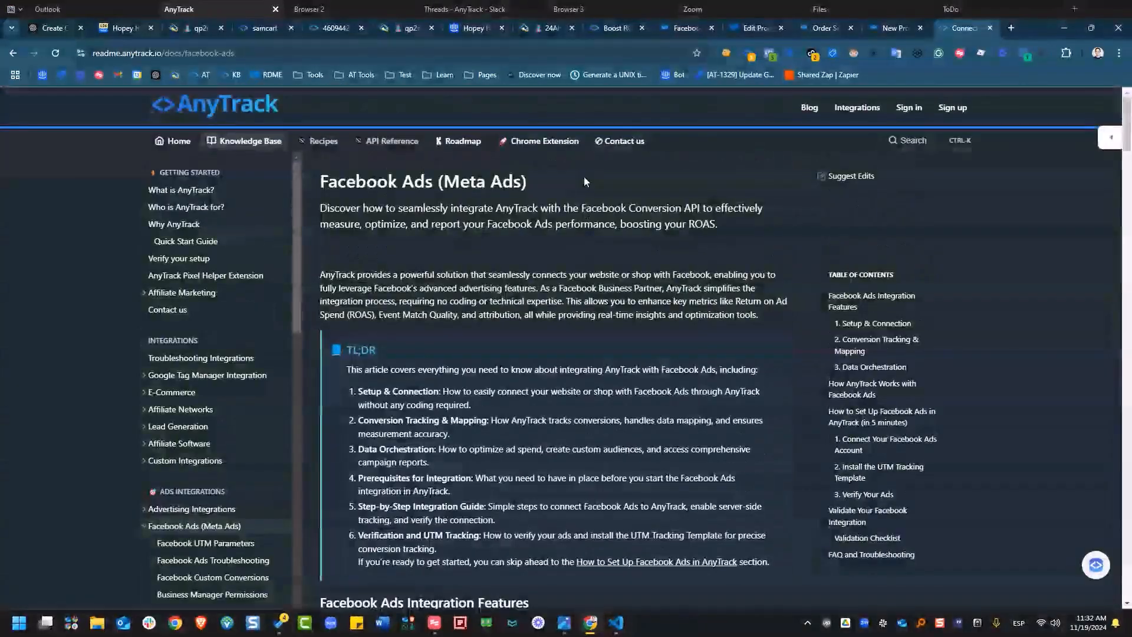
left_click(890, 138)
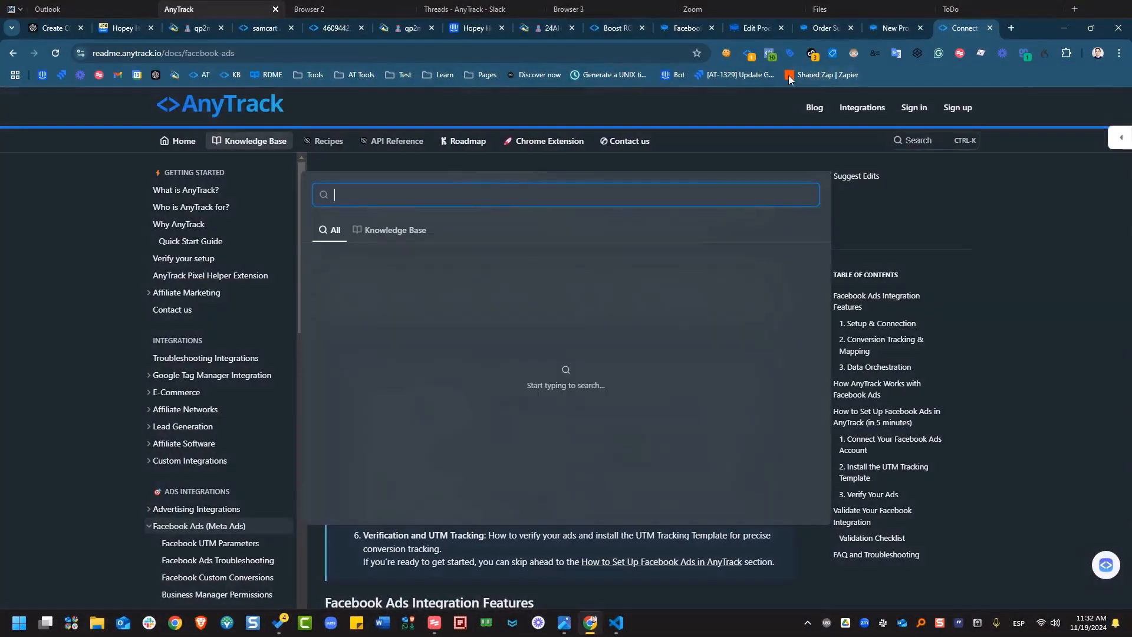
left_click(814, 27)
left_click(875, 27)
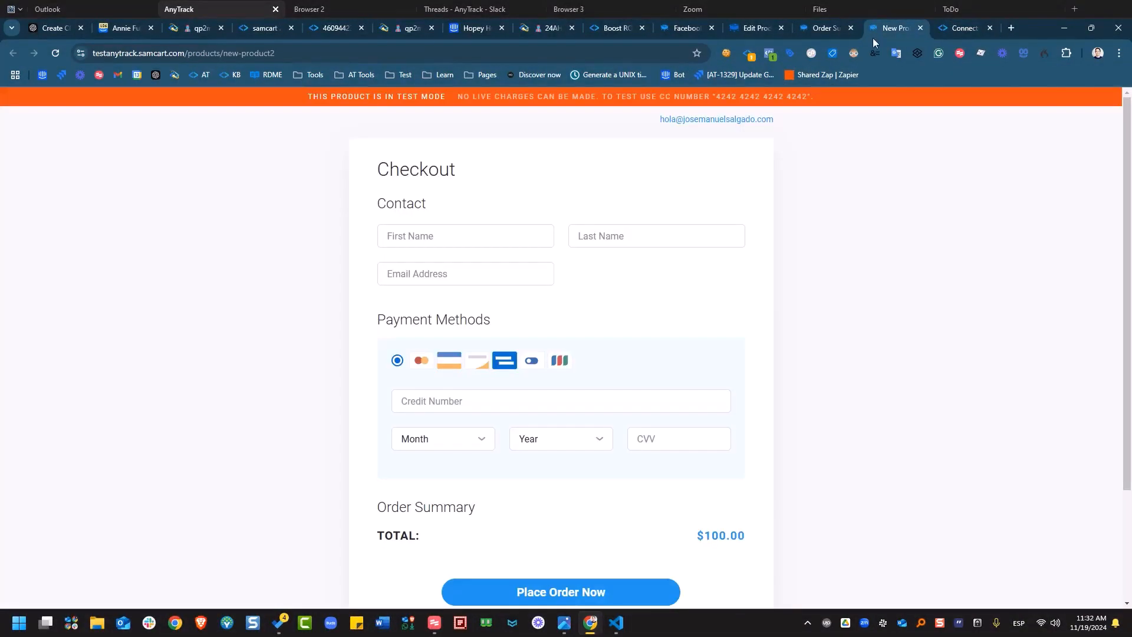
Expand both postback snippets Pixel Helper detects on the checkout, then go to the order confirmation page.
left_click(749, 55)
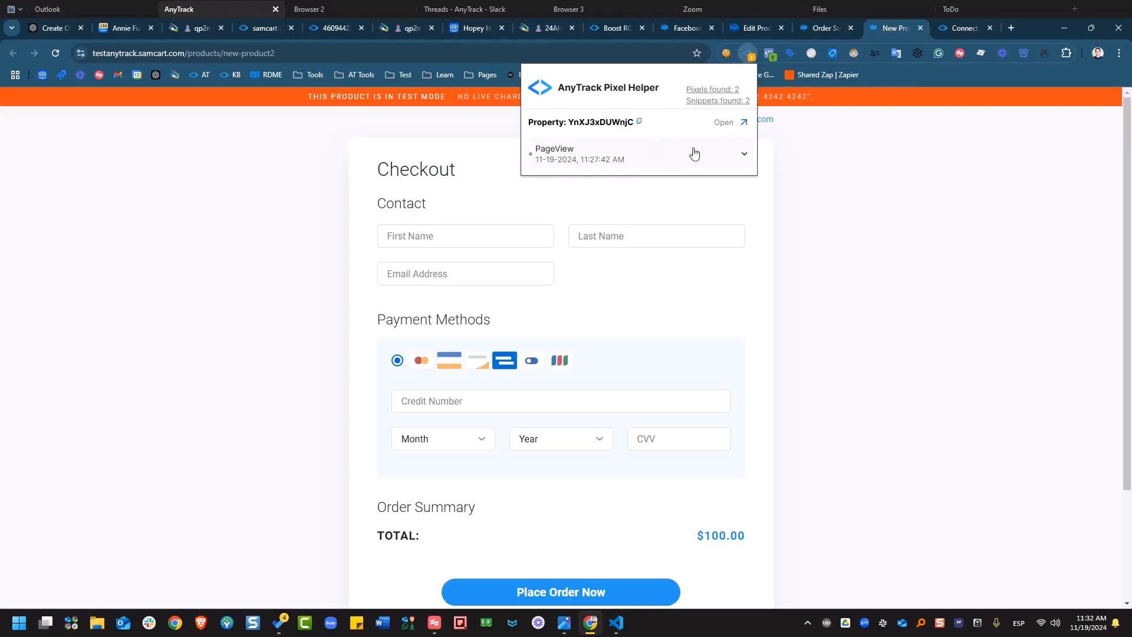
left_click(728, 104)
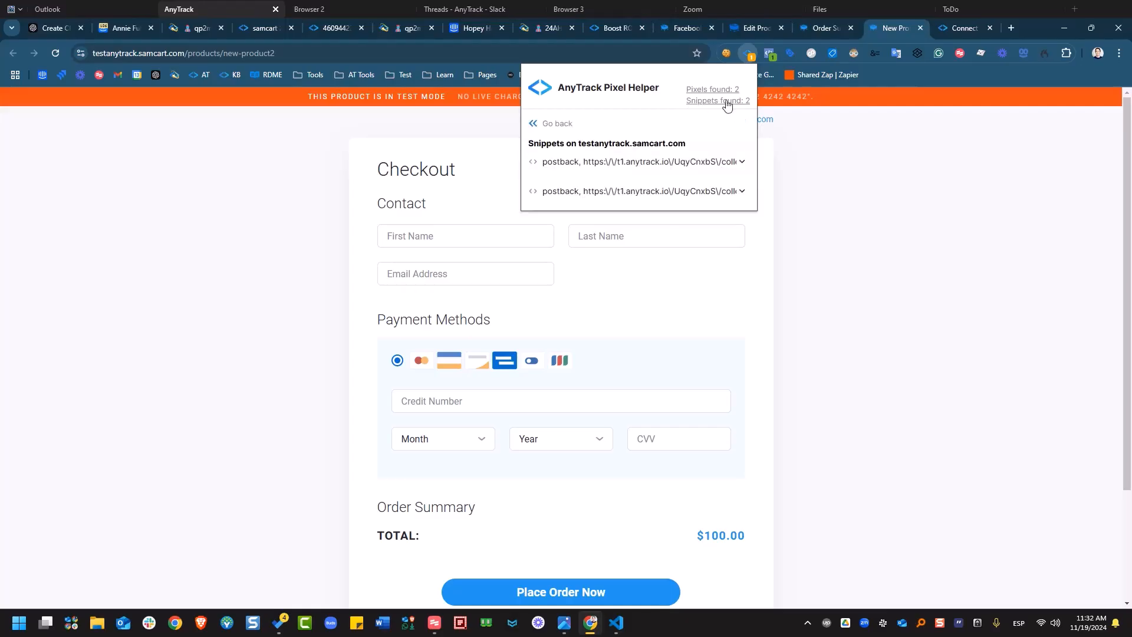
left_click(658, 193)
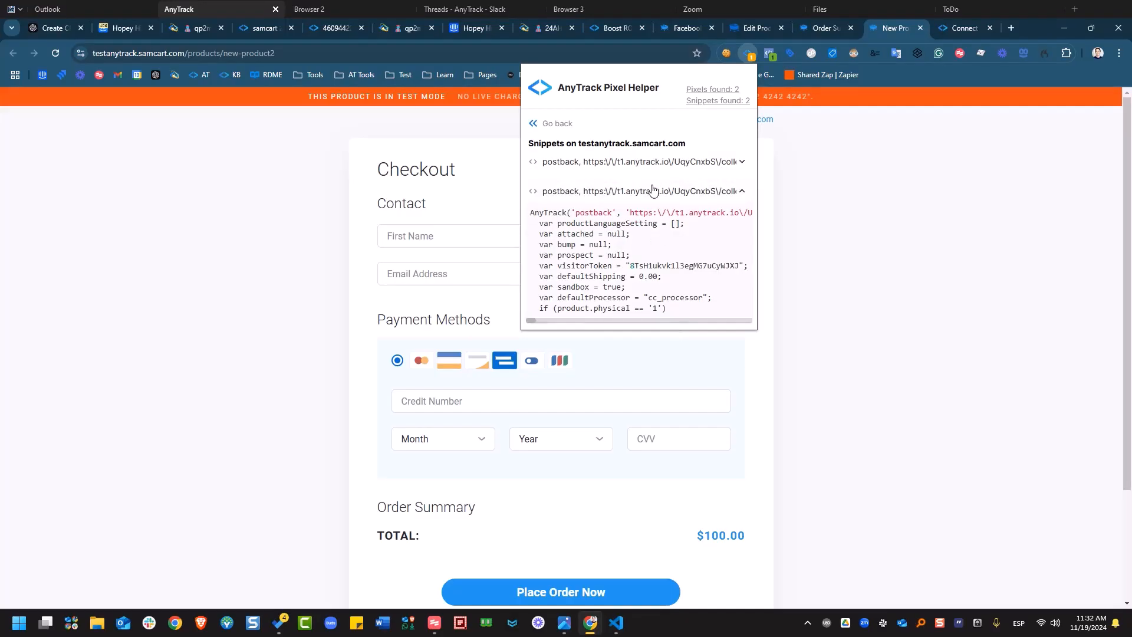
left_click(671, 163)
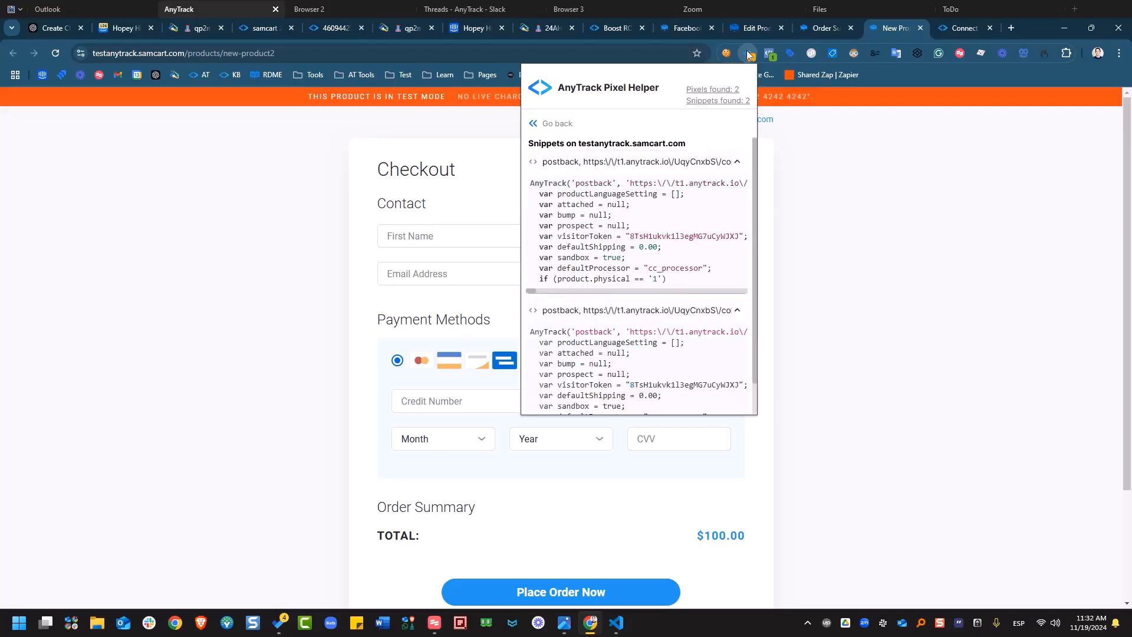
left_click(818, 34)
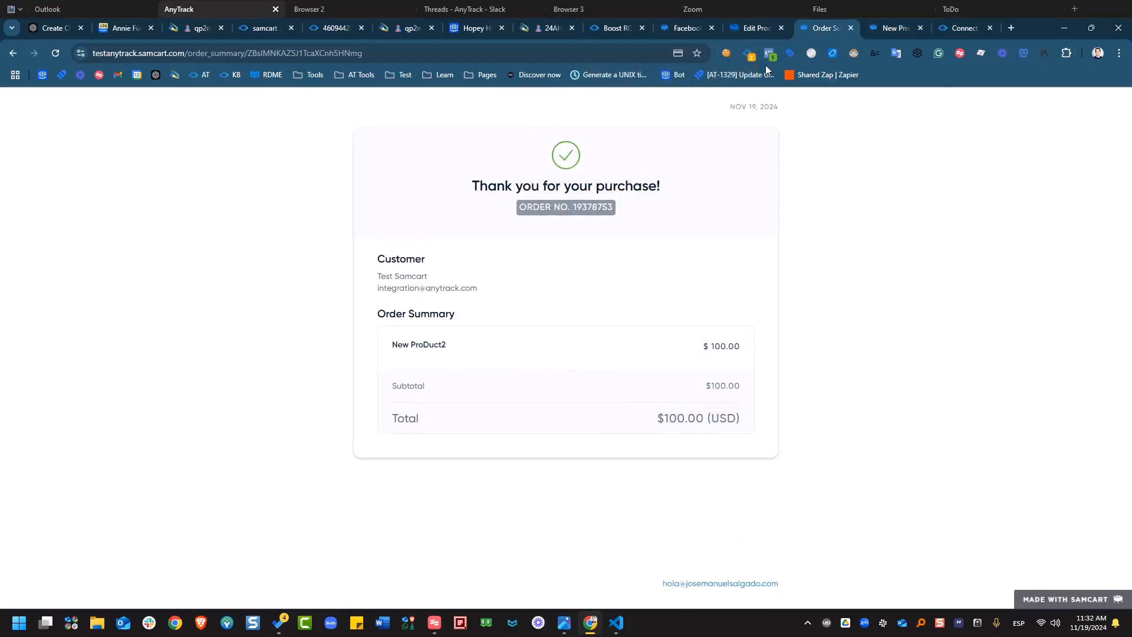
Expand the 100.00 USD Purchase postback snippet in Pixel Helper on the thank-you page, then return to the docs.
left_click(750, 56)
left_click(731, 100)
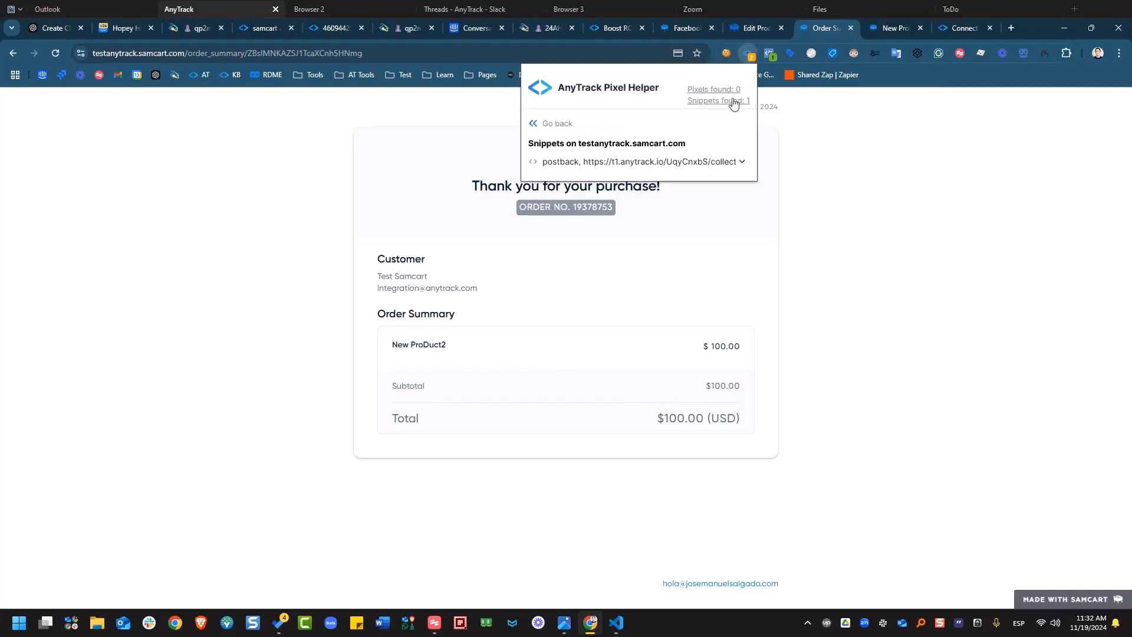
left_click(628, 163)
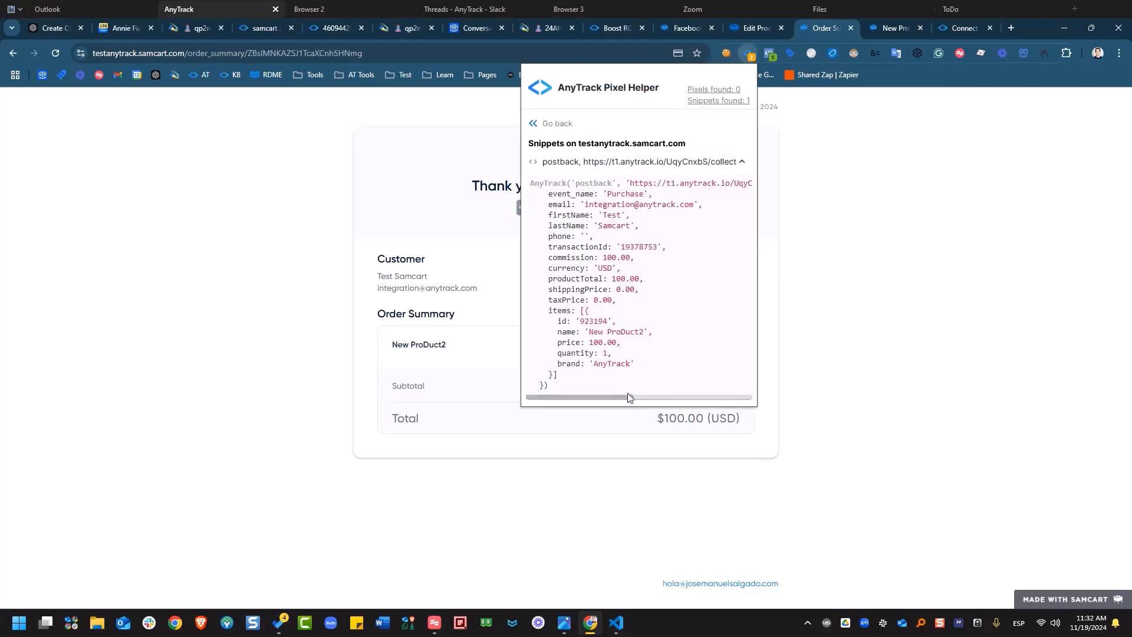
left_click_drag(625, 398, 586, 402)
left_click(963, 23)
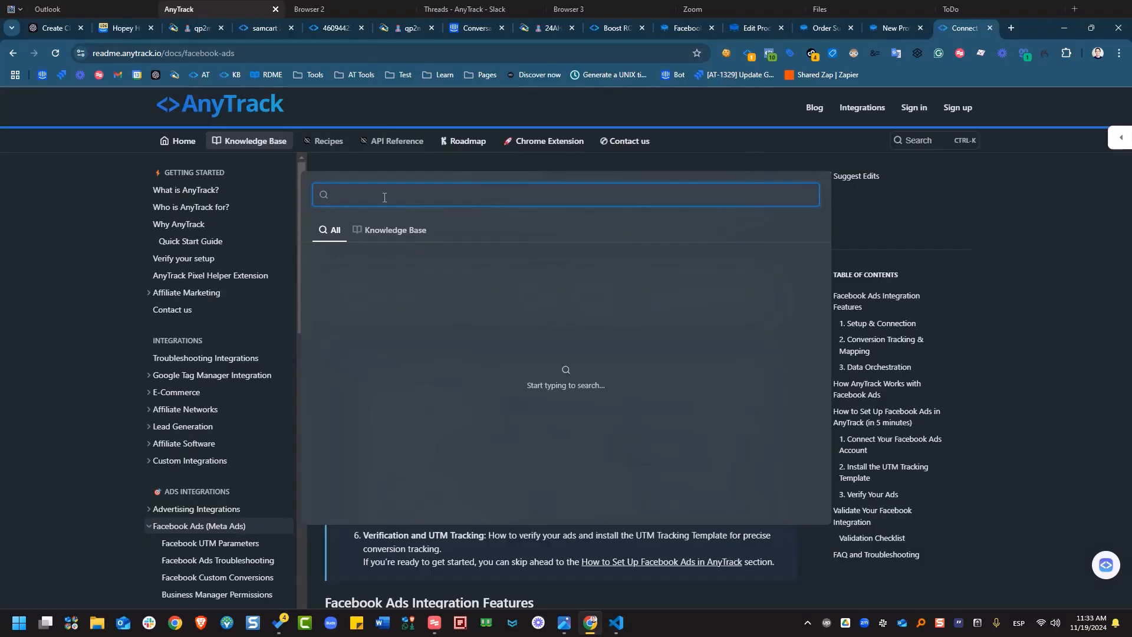
Search the docs for 'pixel' and follow the Pixel Helper Extension article's 'here' link to the Chrome Web Store.
type("pixel")
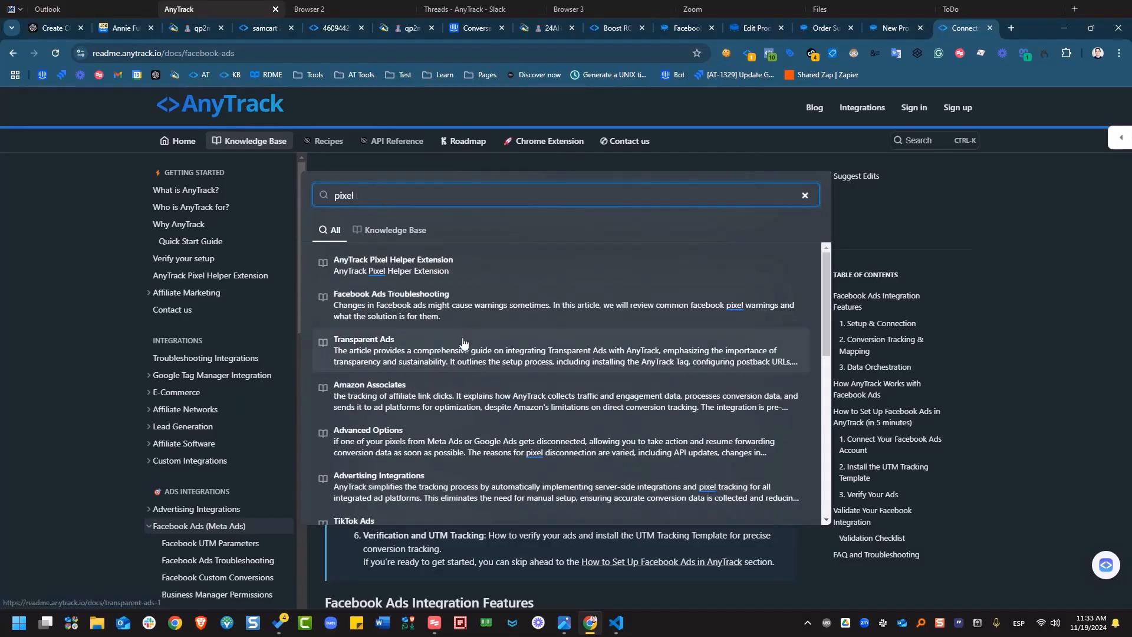
left_click(605, 269)
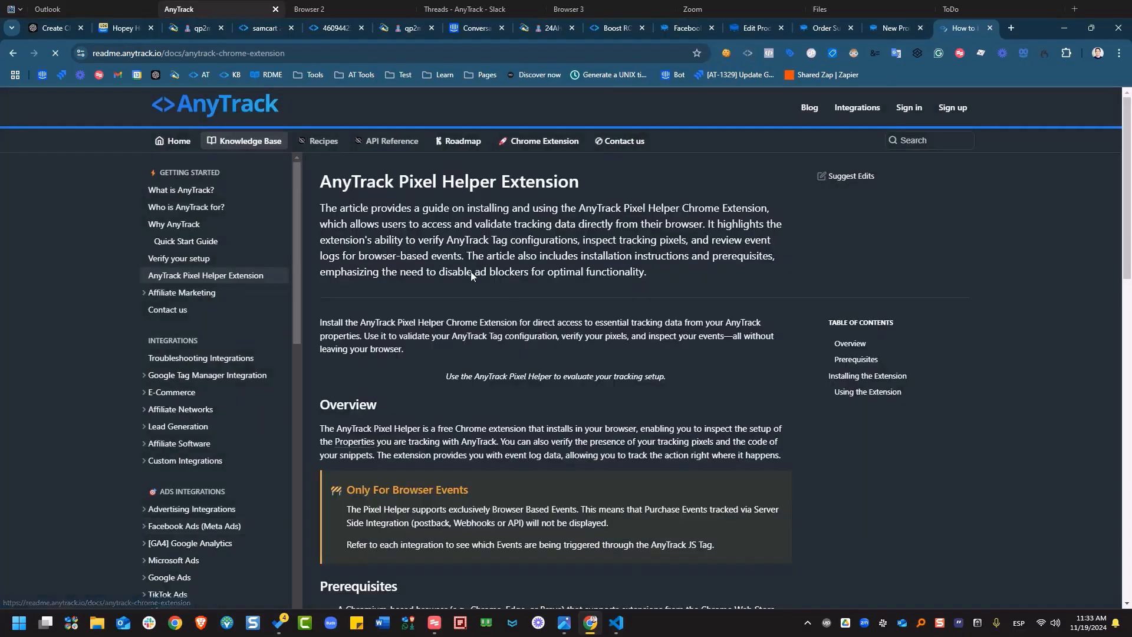
scroll(872, 302, "down", 3)
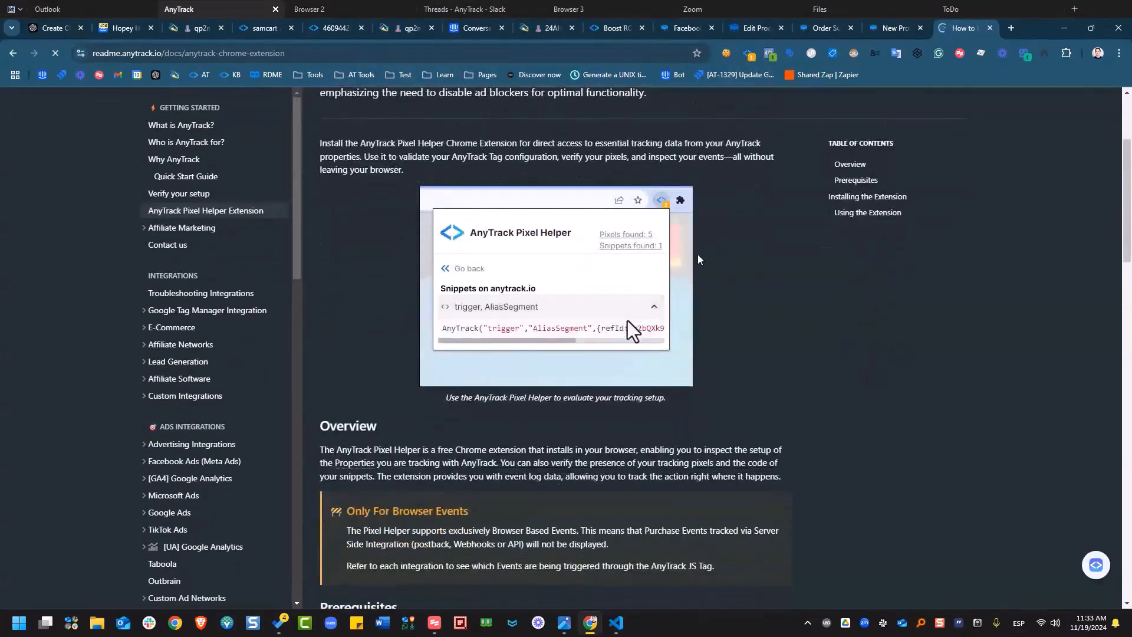
scroll(504, 417, "down", 3)
scroll(504, 417, "down", 2)
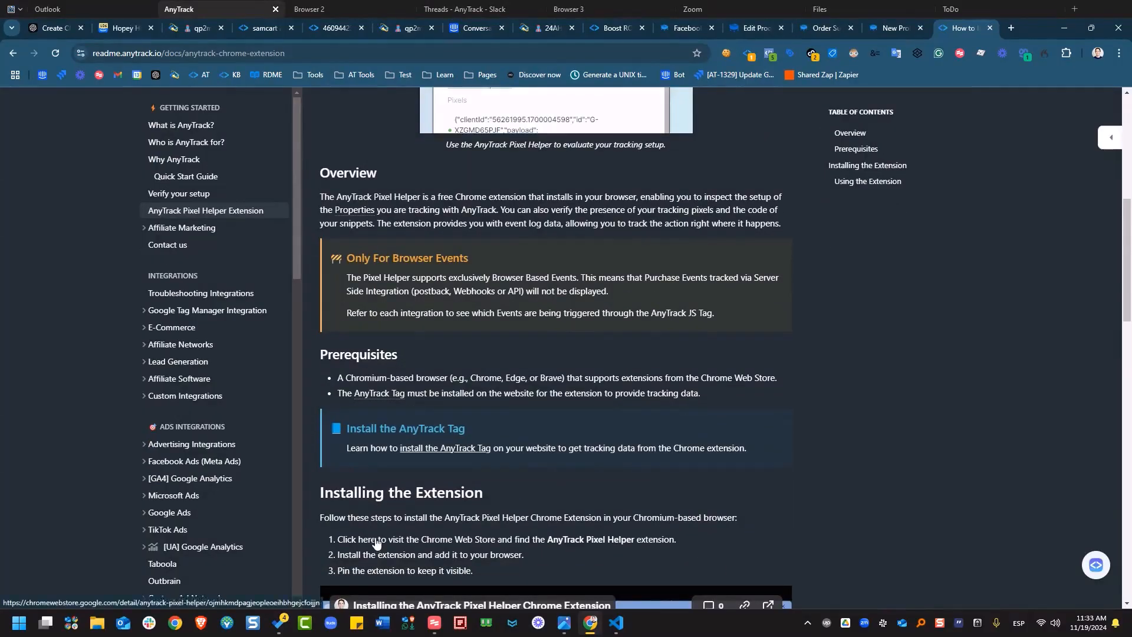
left_click(369, 539)
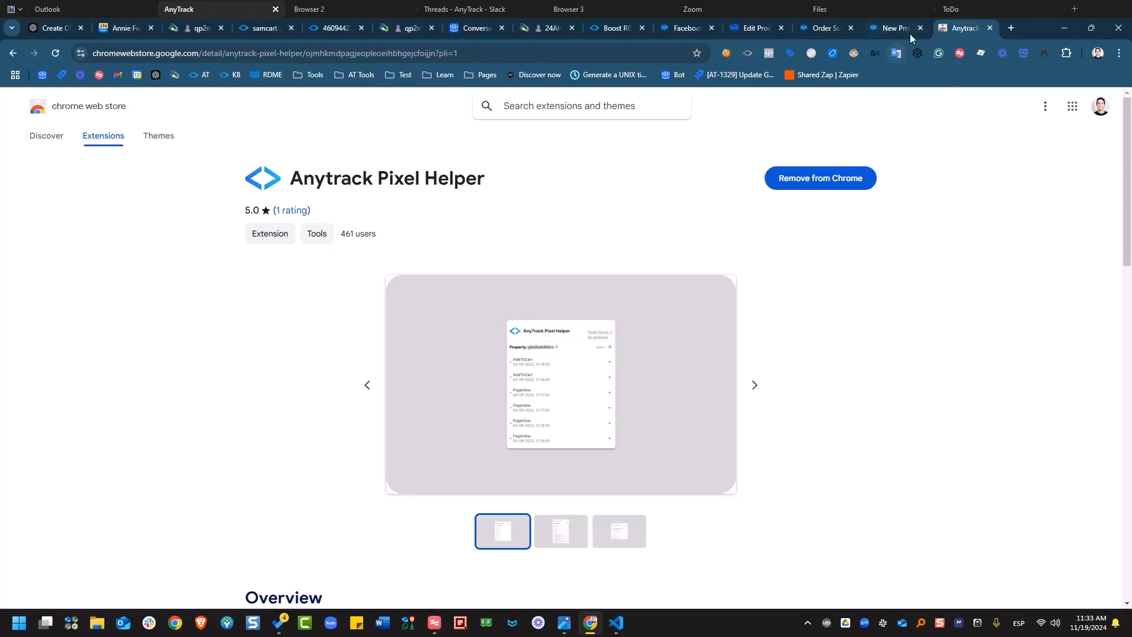
On the New ProDuct2 checkout, list Pixel Helper's two detected pixels: Facebook Pixel and GA4 Pixel.
left_click(886, 30)
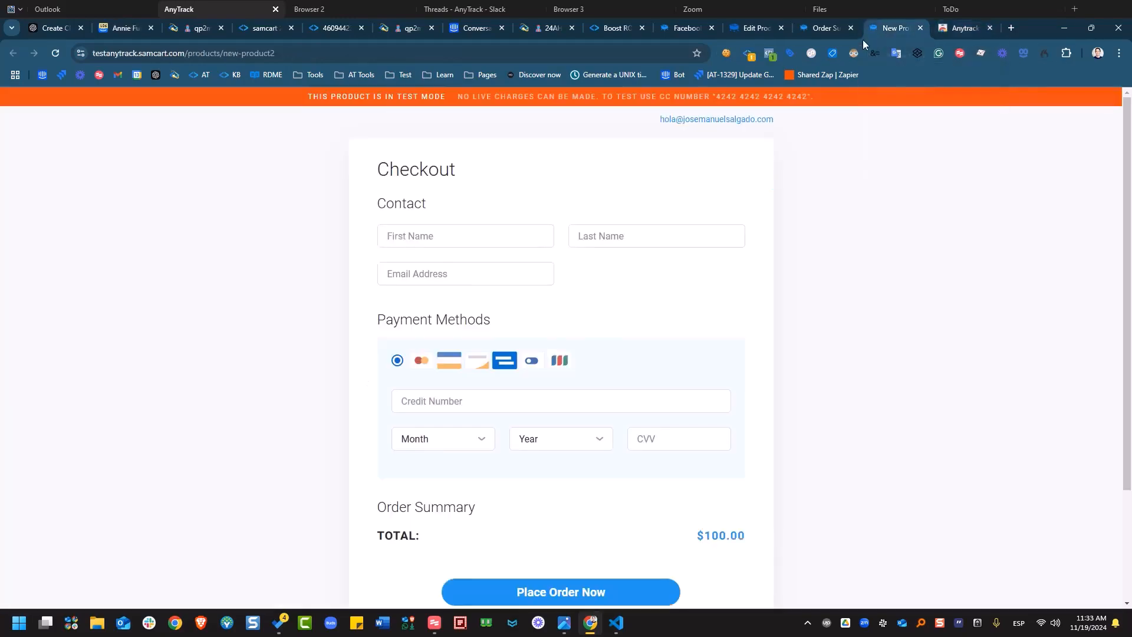
left_click(748, 57)
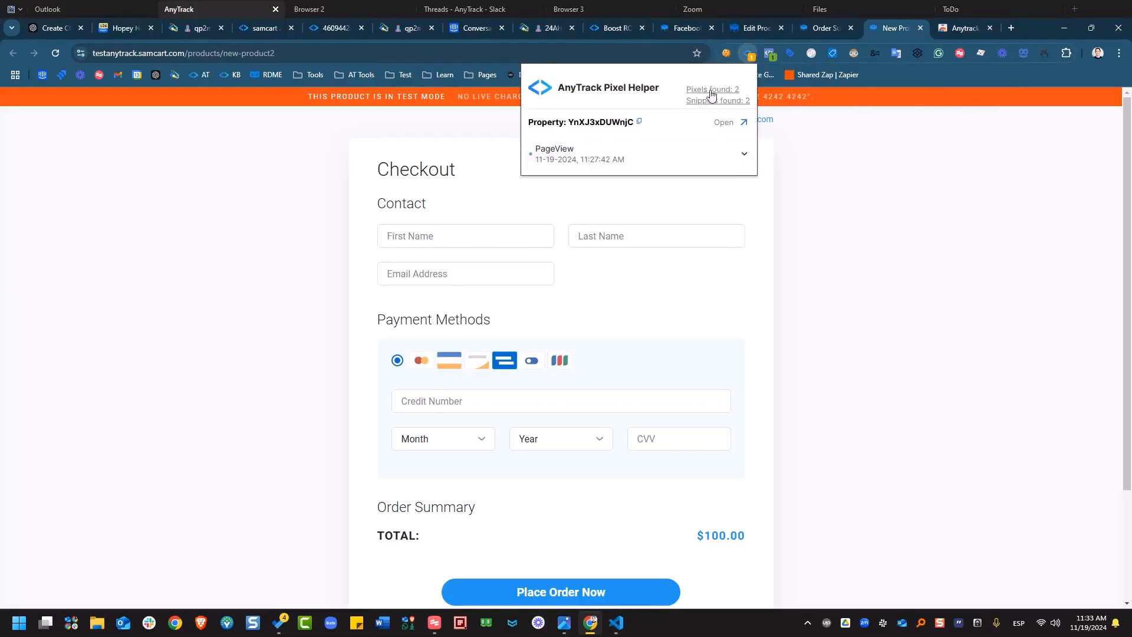
left_click(711, 90)
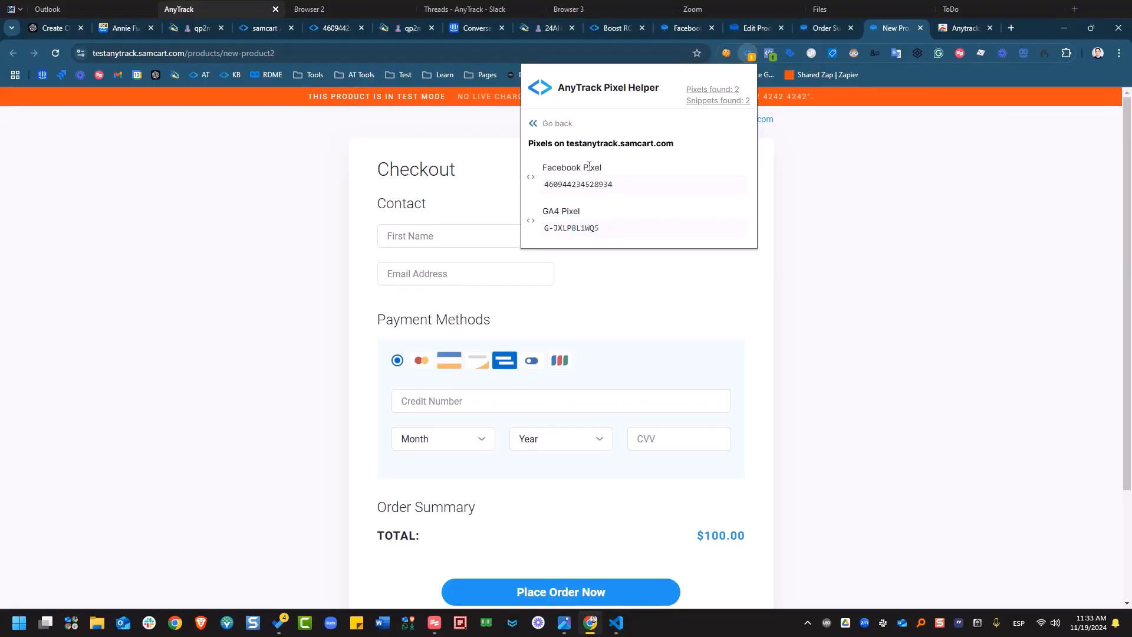